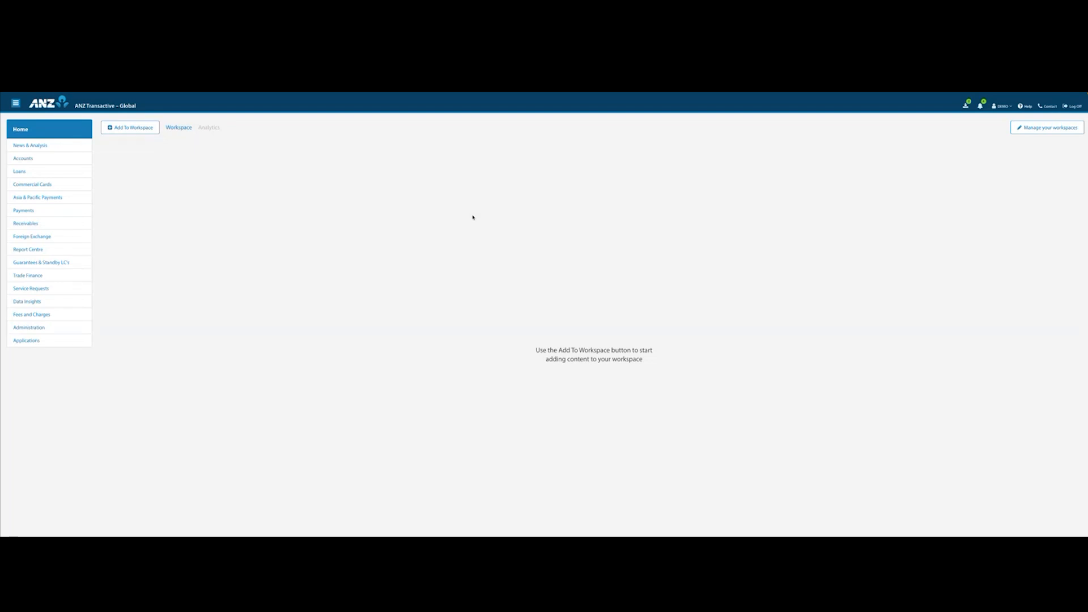
Add the Favourite Accounts, Net Position, Initiate Payments and Payments Status widgets to the empty workspace.
click(131, 127)
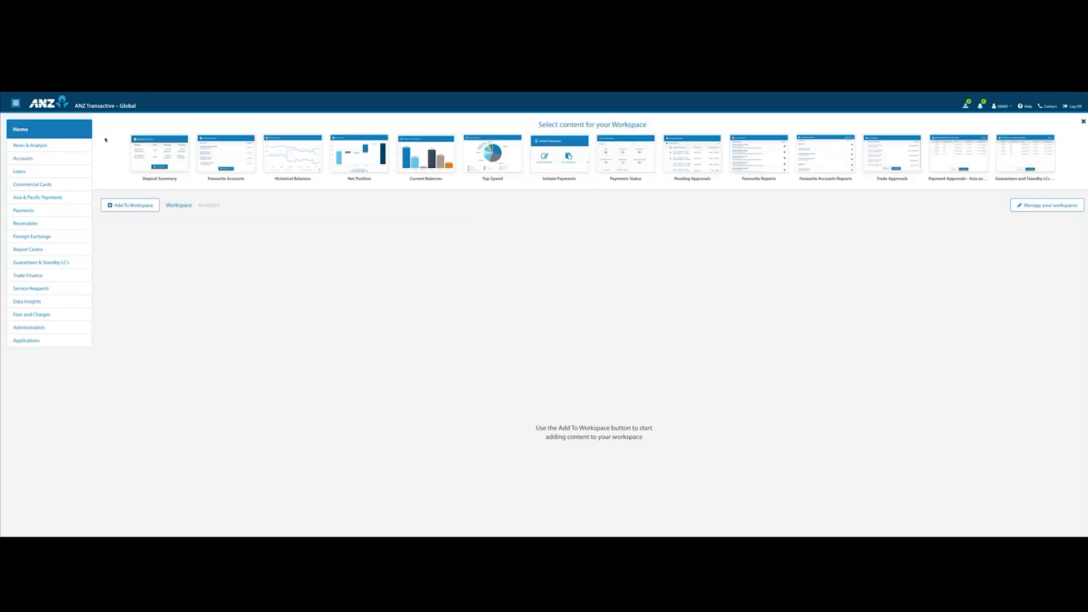
click(225, 153)
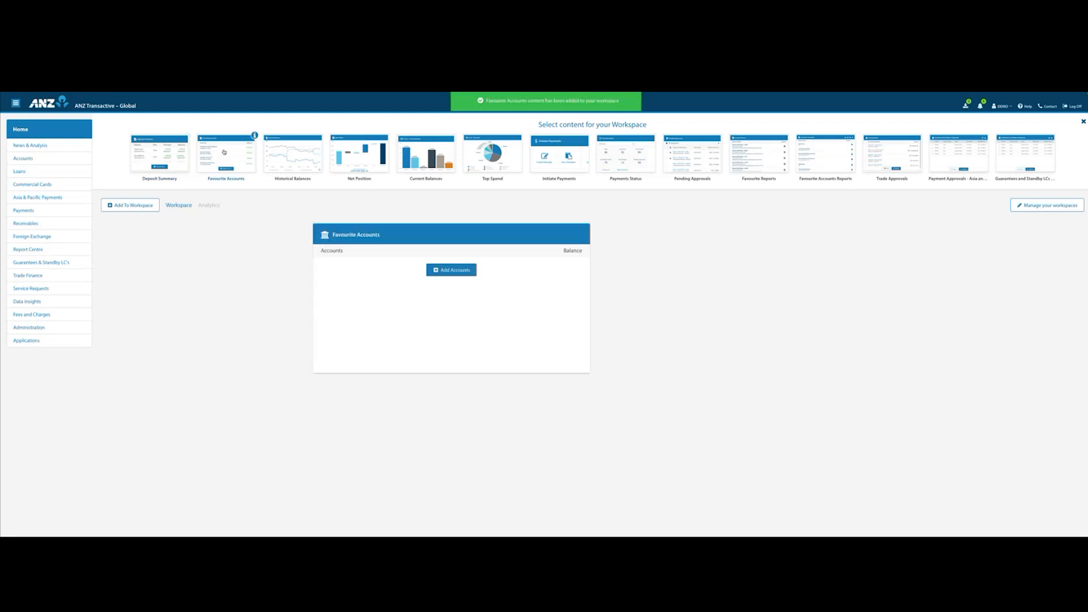
click(361, 158)
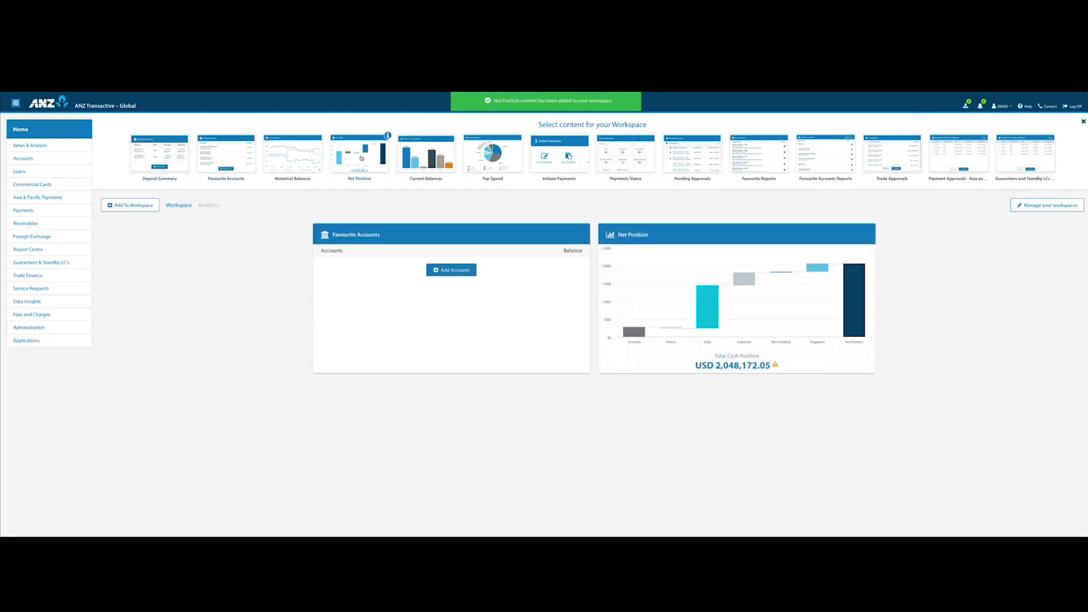
click(559, 161)
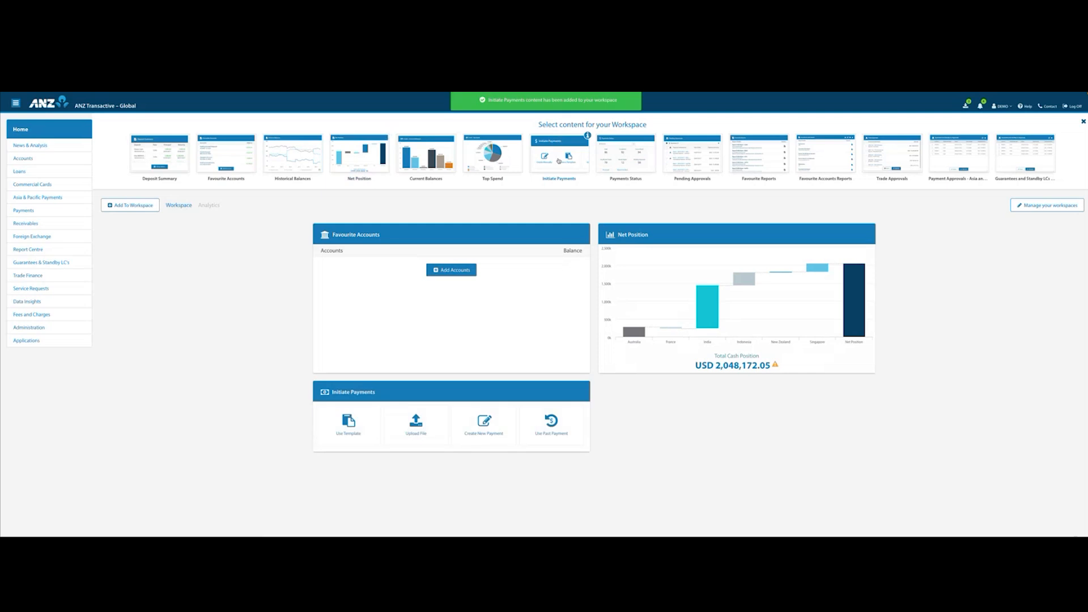
click(632, 162)
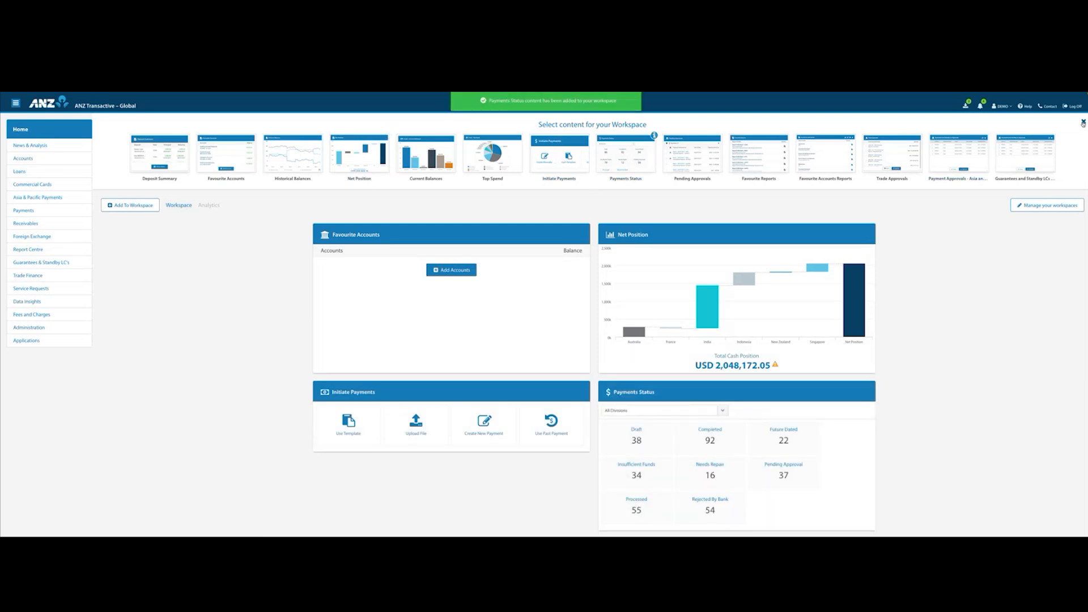
click(1083, 122)
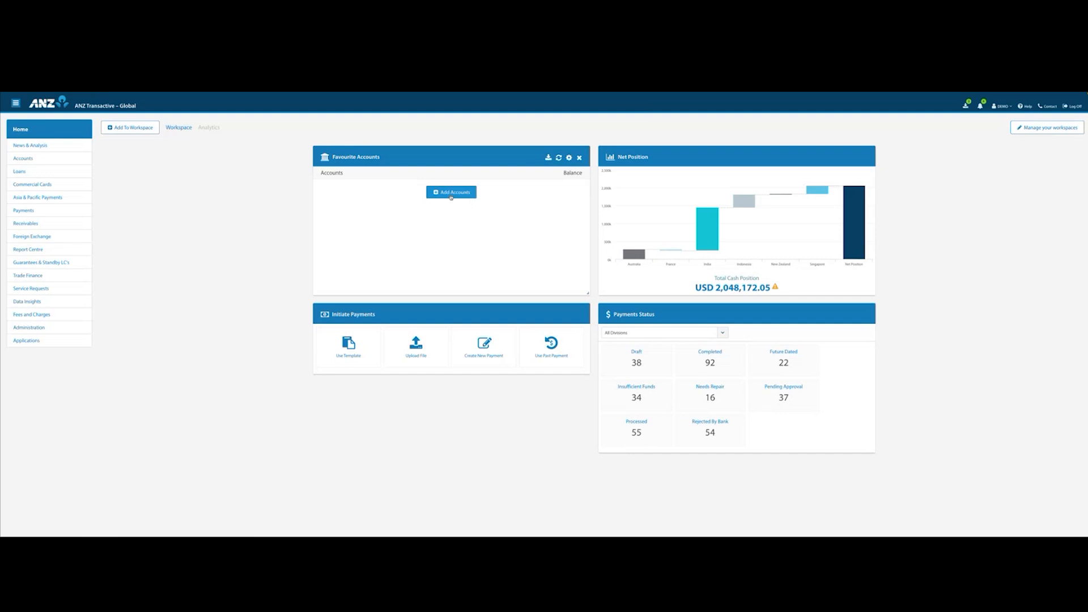
Add the Primary Savings, Funding Account Singapore, Loan Repayment and Operations accounts to the Favourite Accounts widget.
click(449, 194)
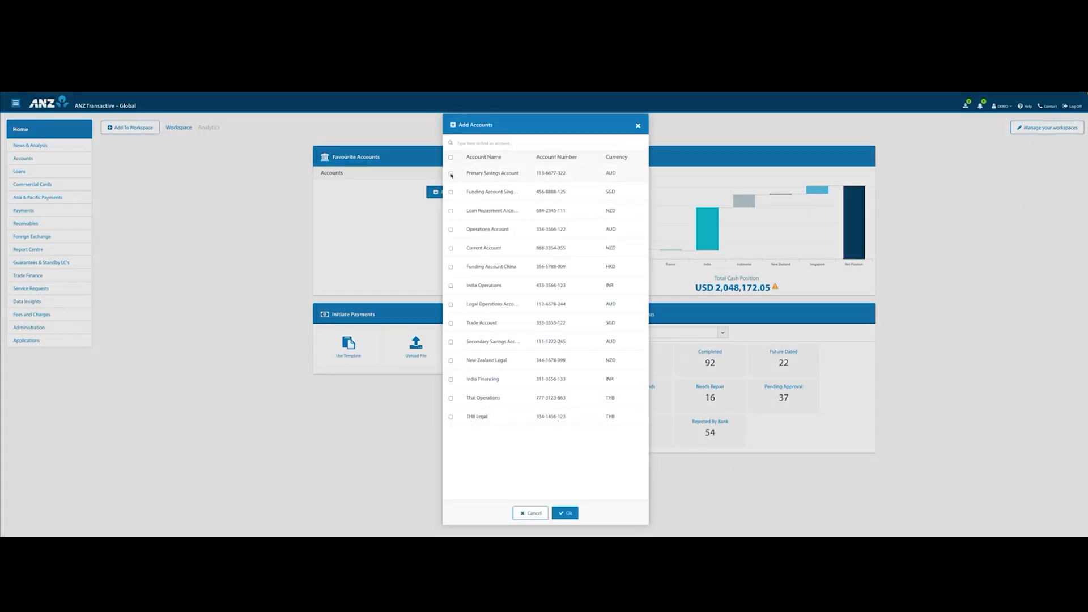
click(450, 174)
click(451, 192)
click(451, 210)
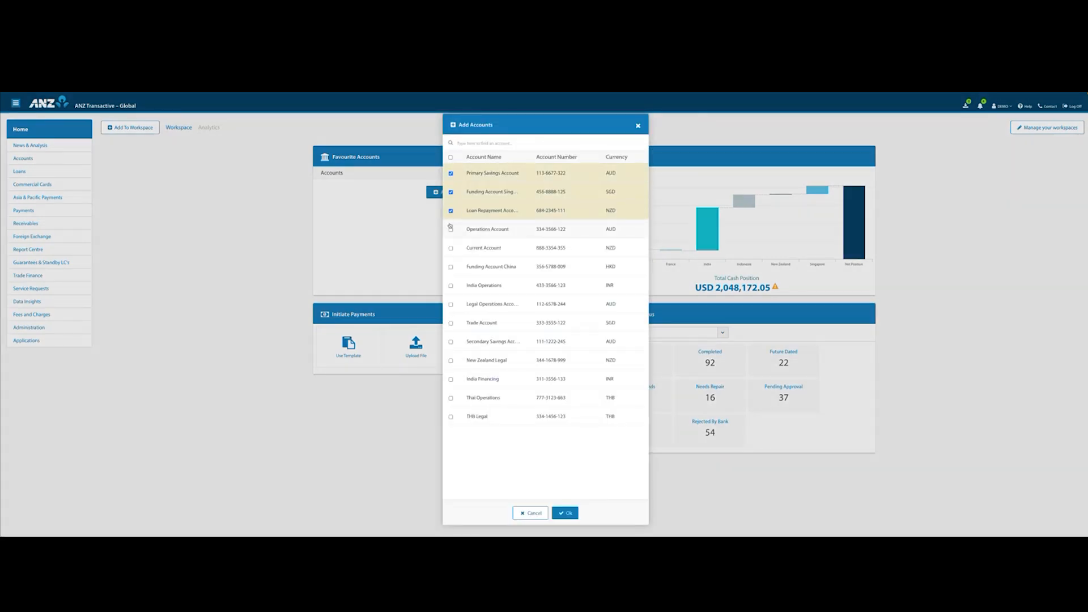
click(450, 230)
click(565, 513)
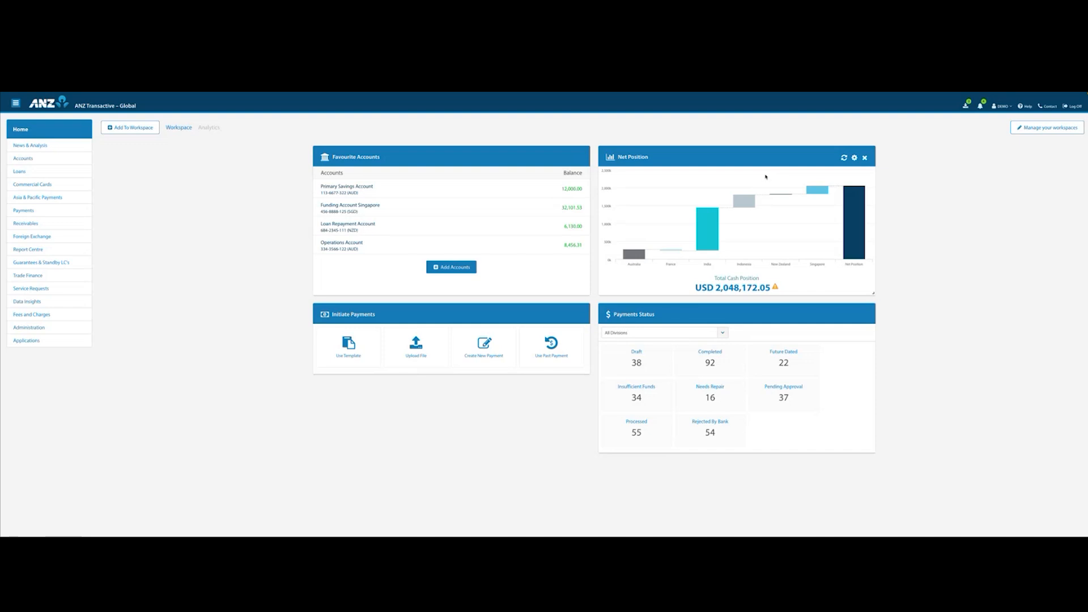
Review the chart type and grouping options in the Net Position widget's settings without changing them.
click(854, 158)
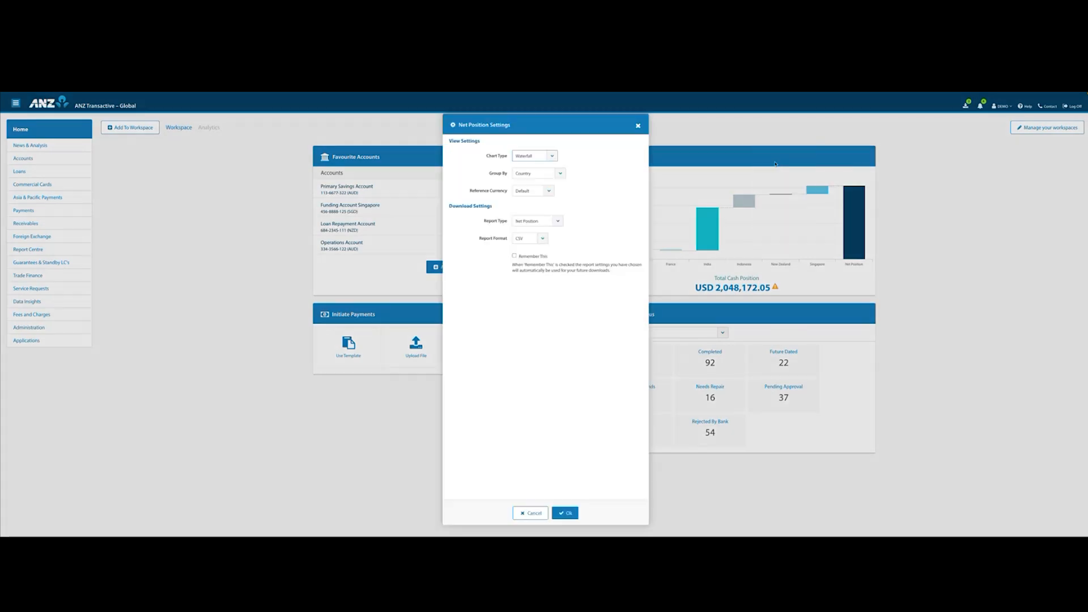
click(553, 158)
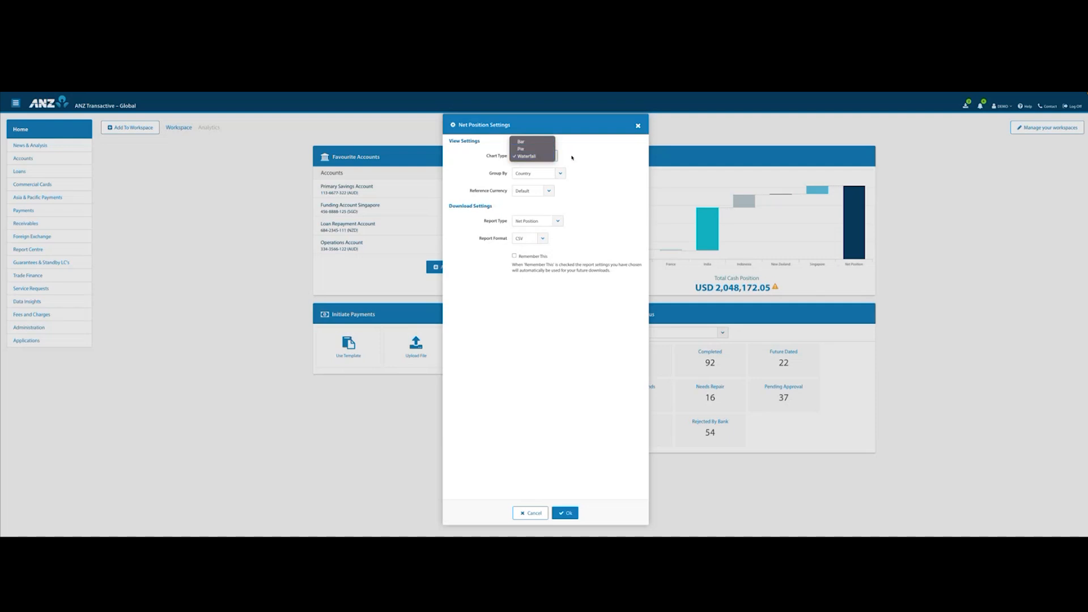
click(571, 160)
click(563, 171)
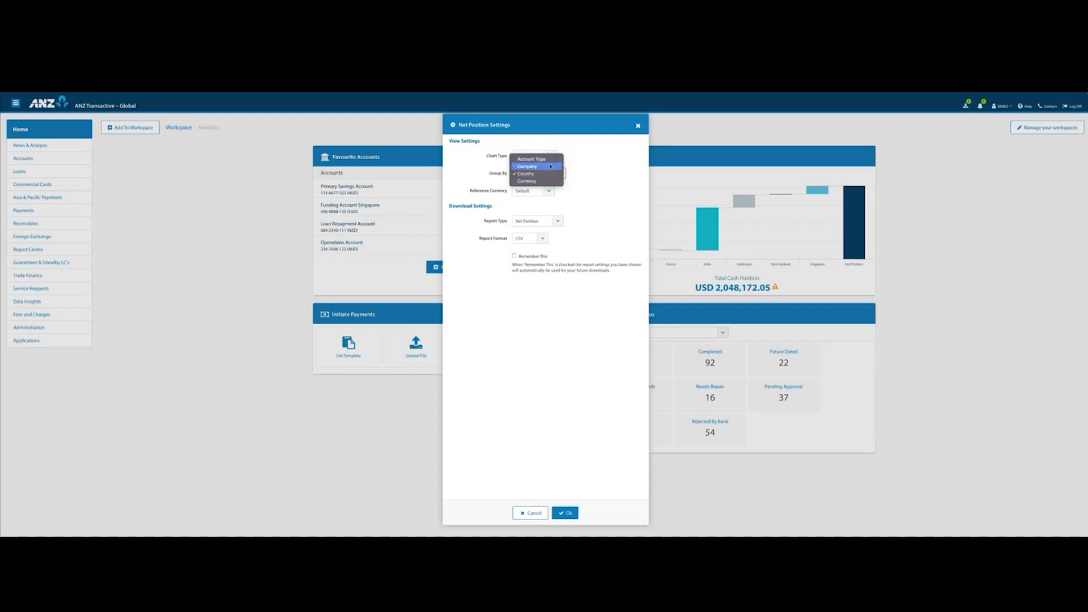
click(617, 162)
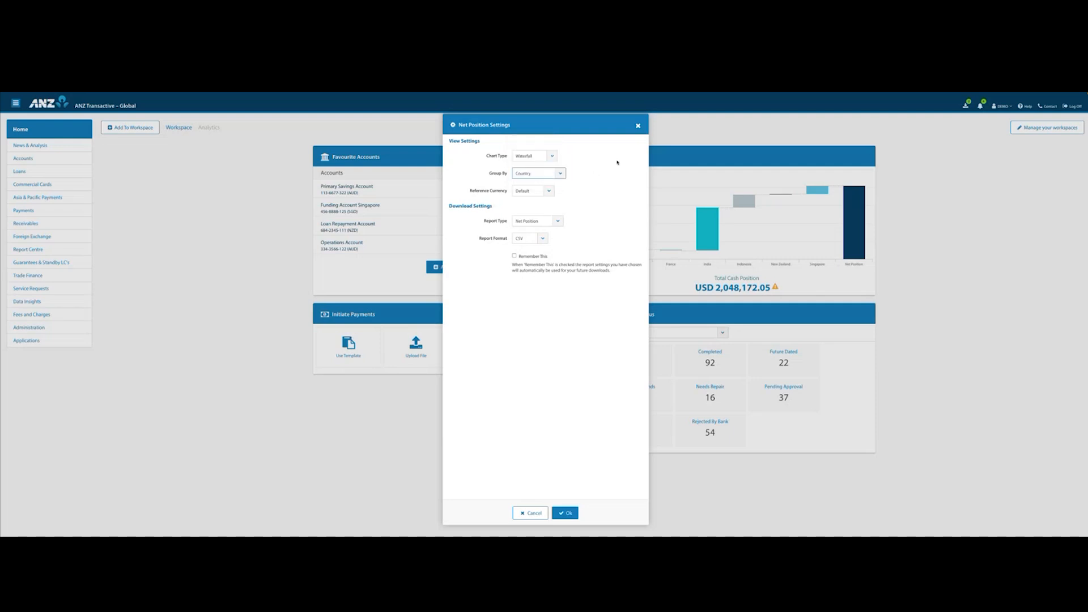
click(637, 126)
Place the Payments Status widget below Favourite Accounts, and narrow Initiate Payments and align it below Net Position's far edge.
mouse_move(710, 225)
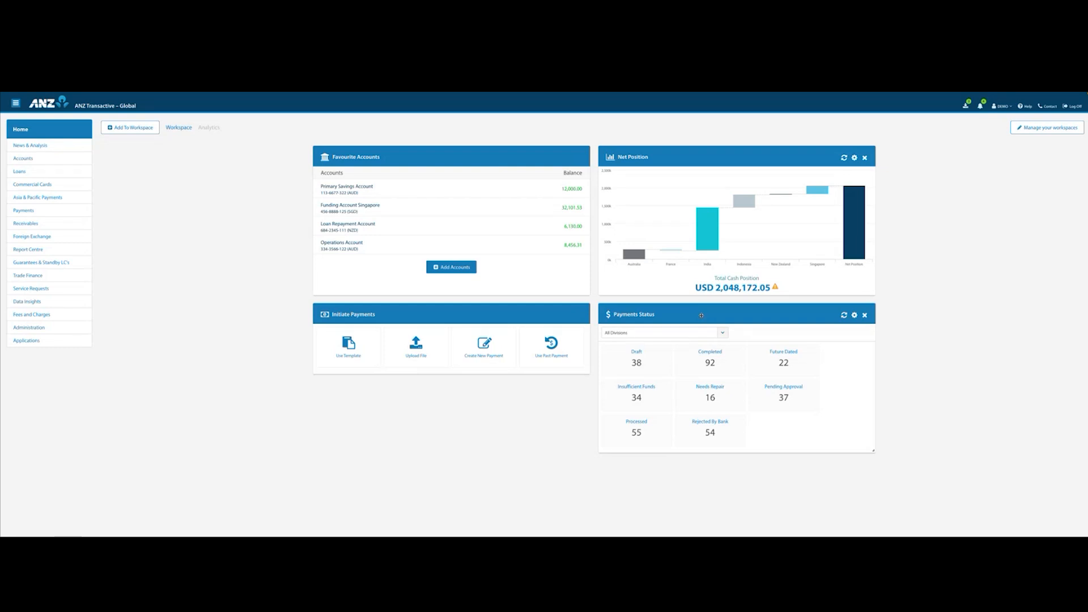
drag(727, 312, 440, 314)
drag(480, 472, 718, 328)
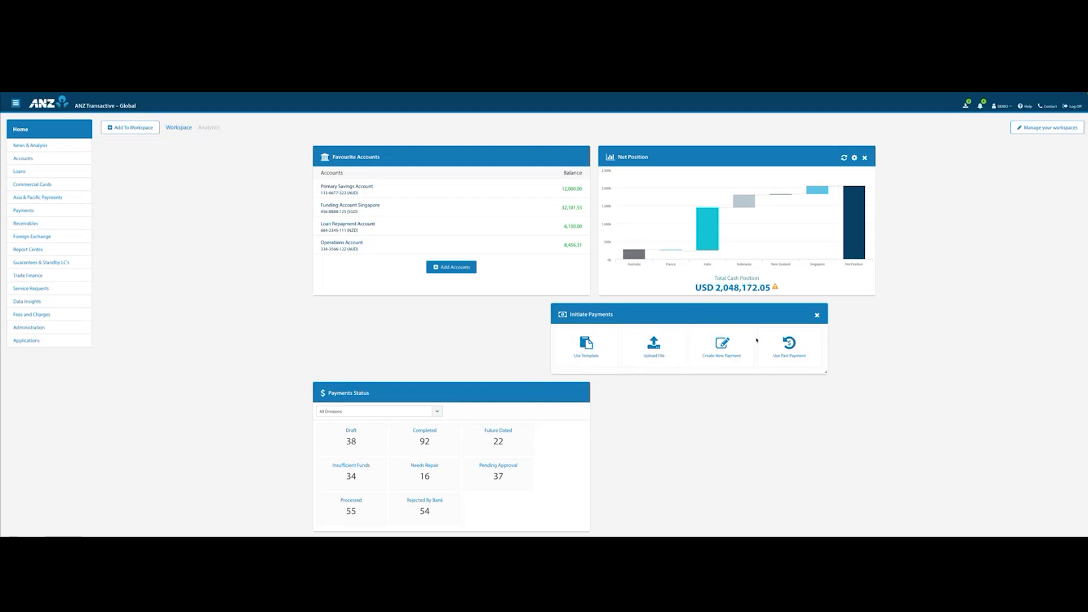
drag(826, 373, 704, 368)
drag(643, 311, 767, 307)
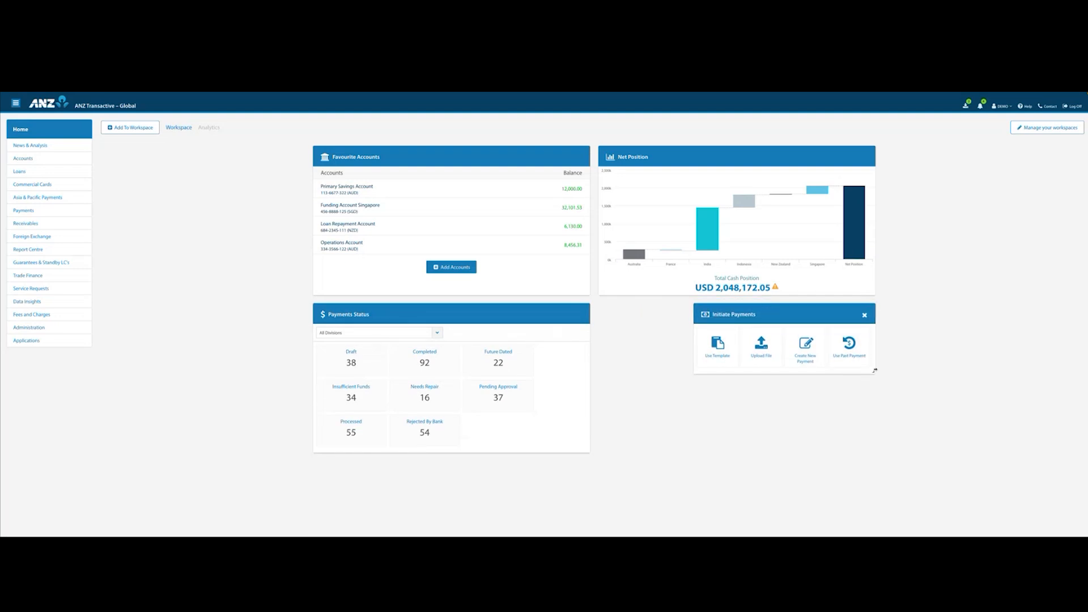
drag(874, 373, 860, 372)
Remove the Initiate Payments widget from the workspace.
click(864, 315)
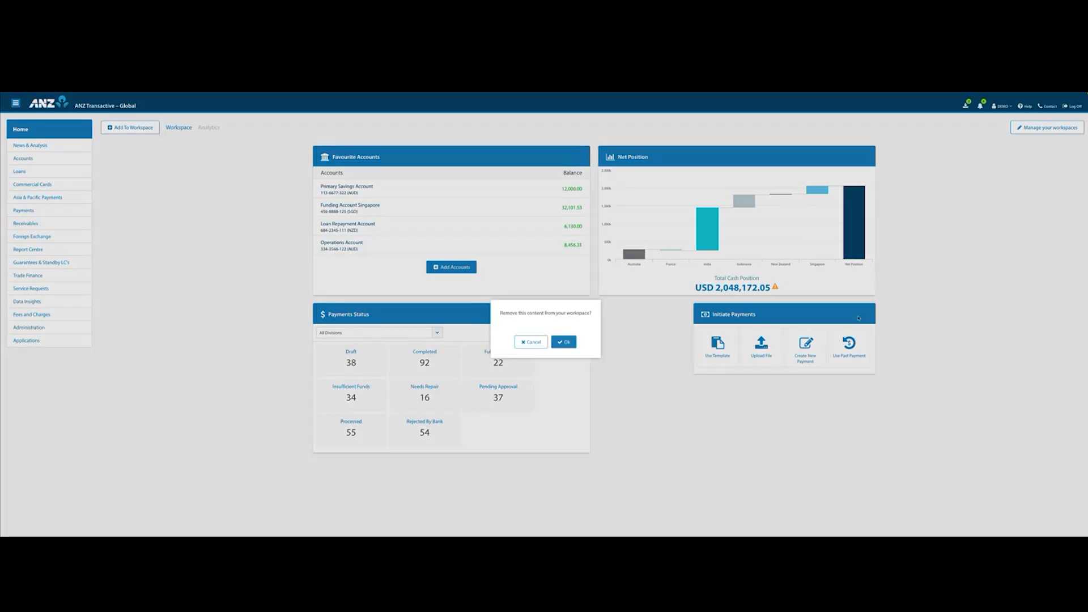
click(561, 342)
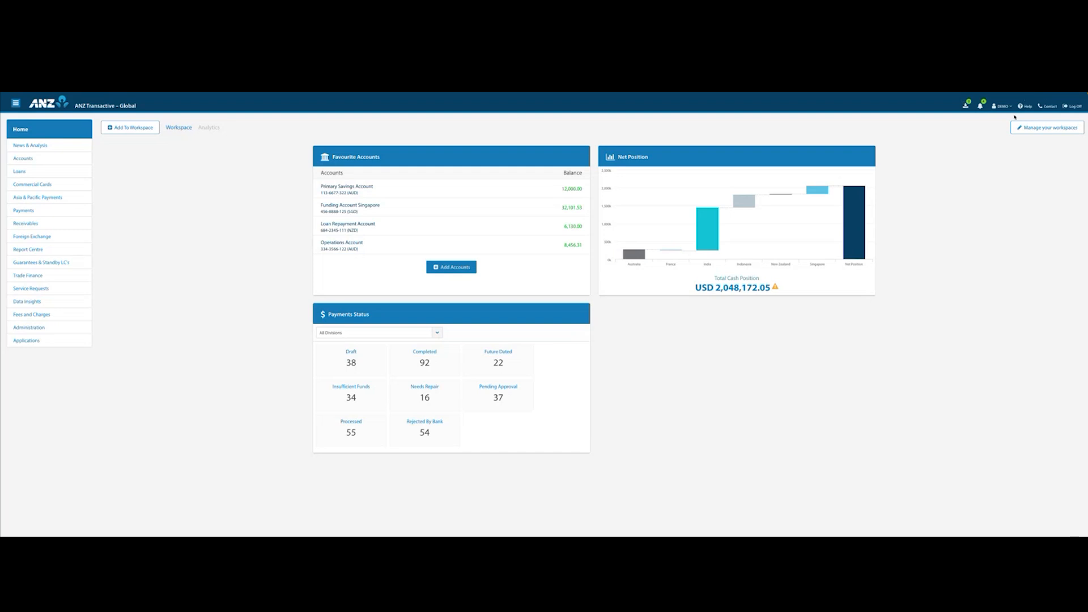
Turn on e-mail notifications for Adhoc Beneficiary Used, Transaction Processed, Transaction Pending Authorisation, Beneficiary Updates and Payment Released to Bank for Processing, and save.
click(1011, 109)
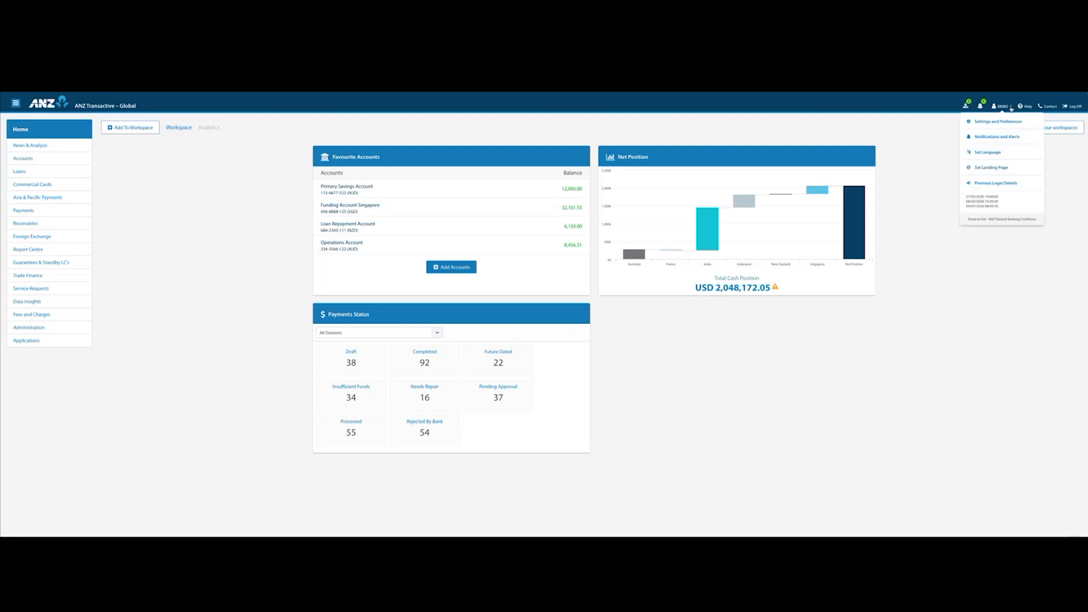
click(993, 137)
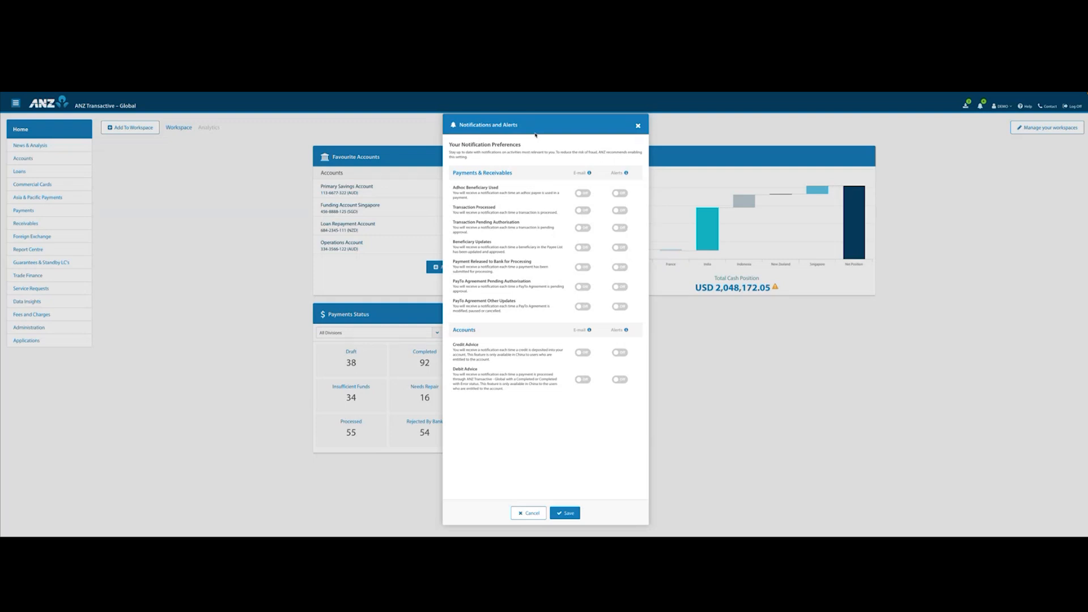
click(583, 193)
click(586, 211)
click(584, 247)
click(586, 267)
click(585, 228)
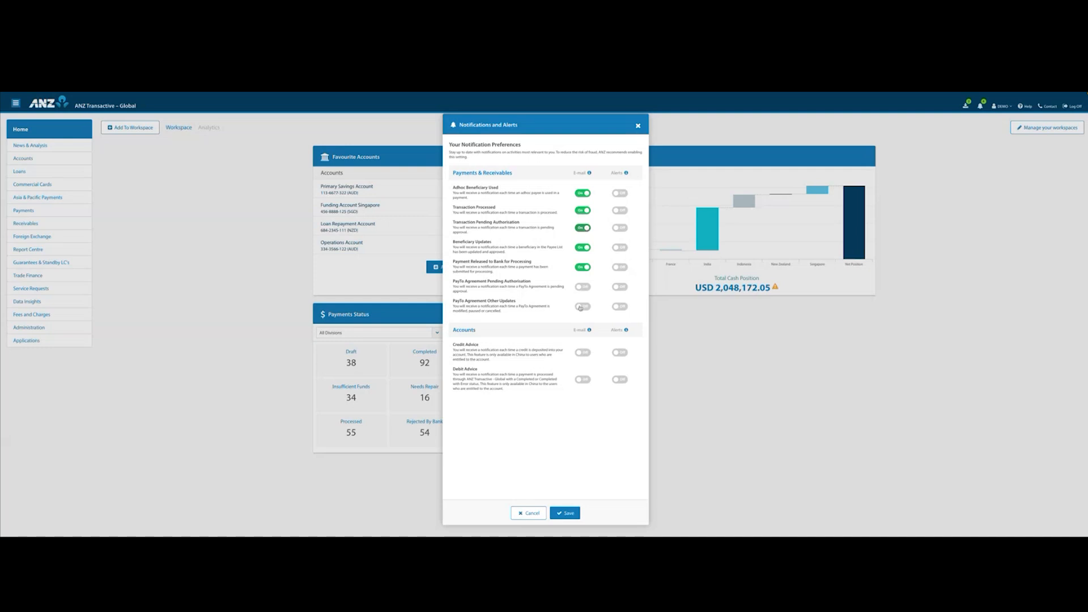
click(565, 513)
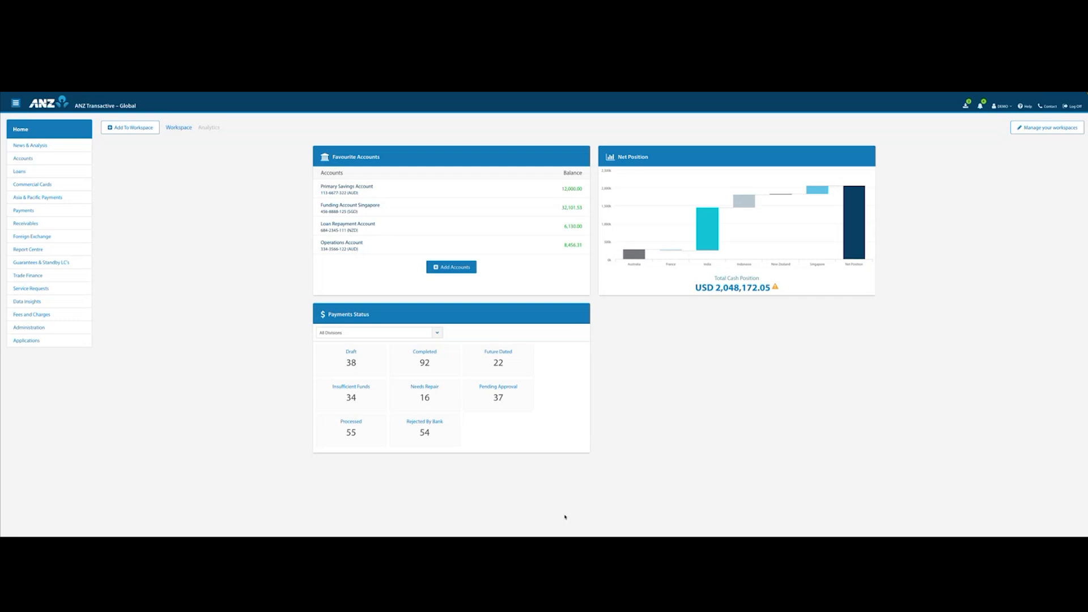
In the user's settings and preferences, set the time zone to (GMT +10:00) Eastern Australia, Guam, Vladivostok.
click(1011, 107)
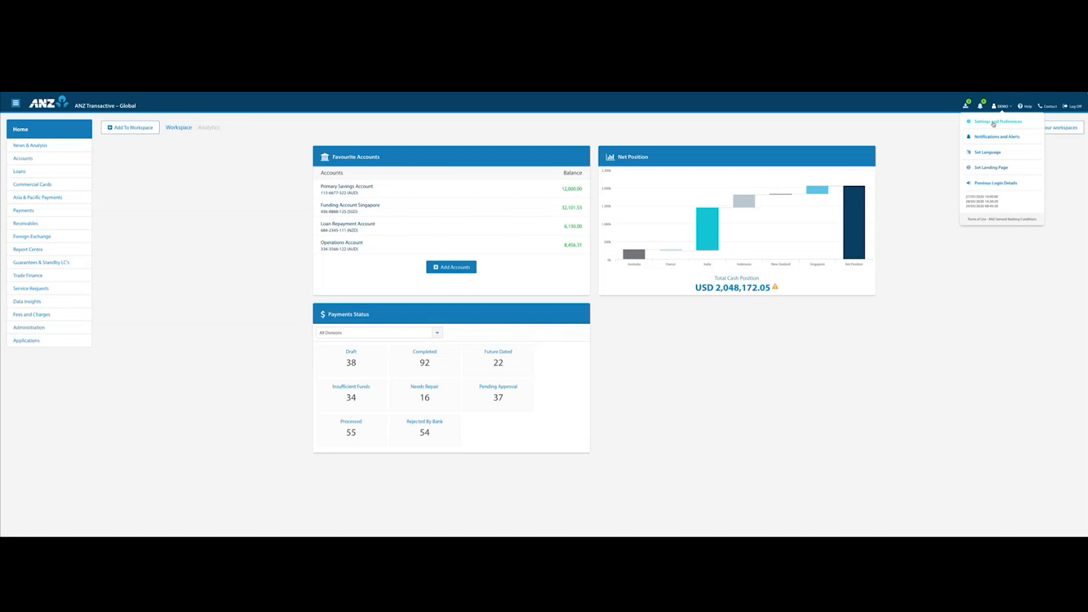
click(993, 123)
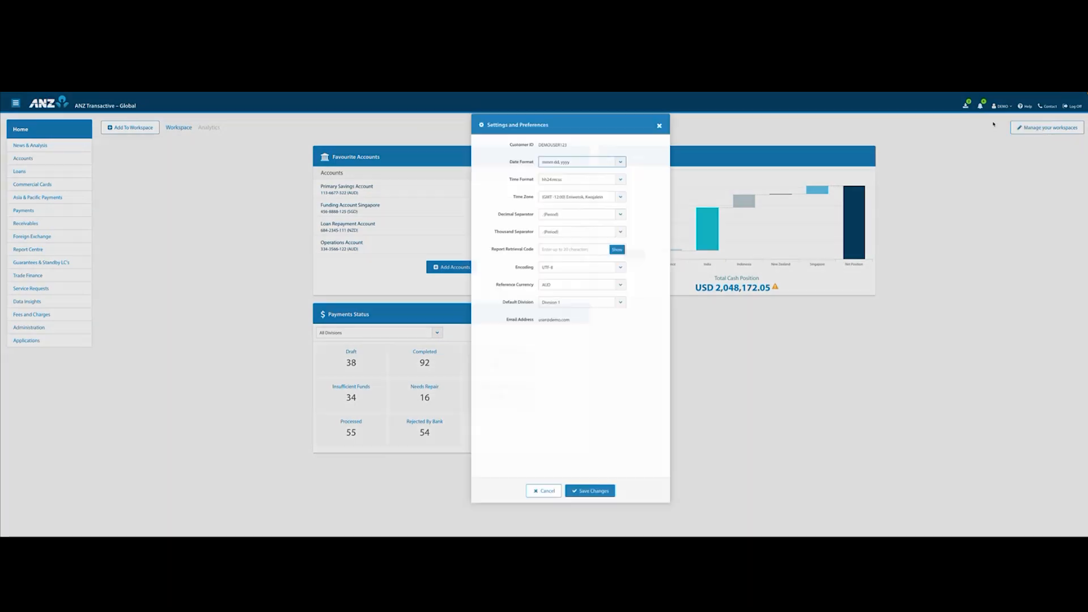
click(595, 198)
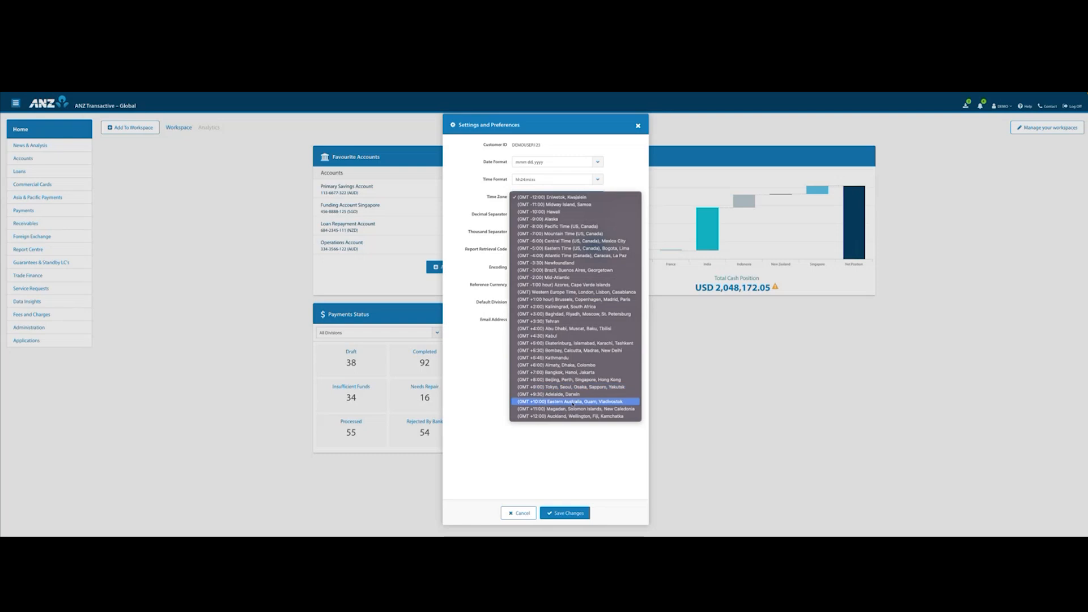
click(596, 401)
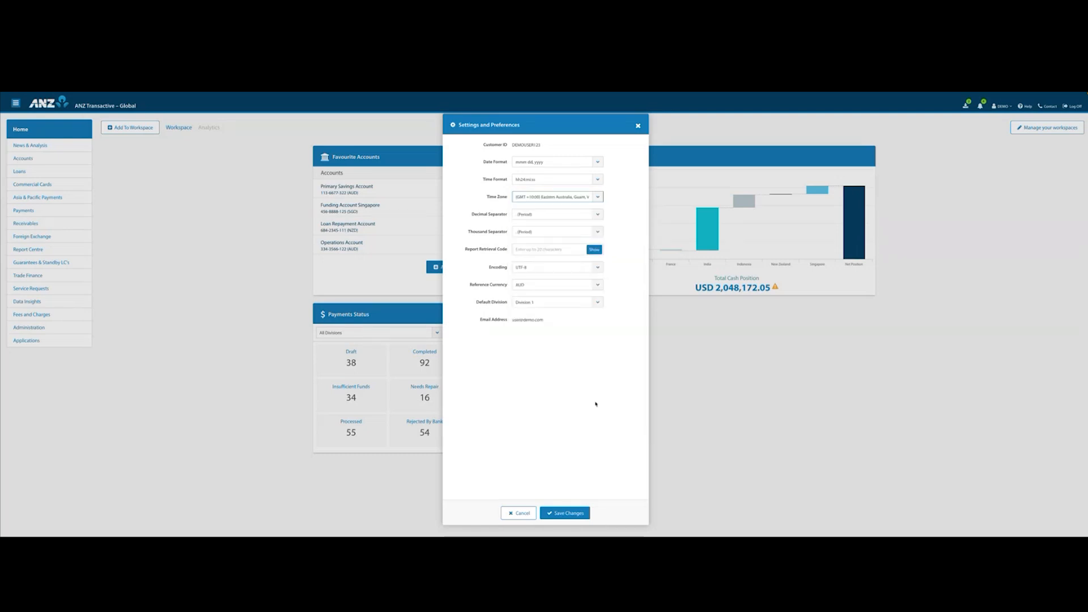
Enter the report retrieval code, keep AUD as the reference currency, and save the preferences.
click(521, 249)
text(•)
text(•)
click(597, 285)
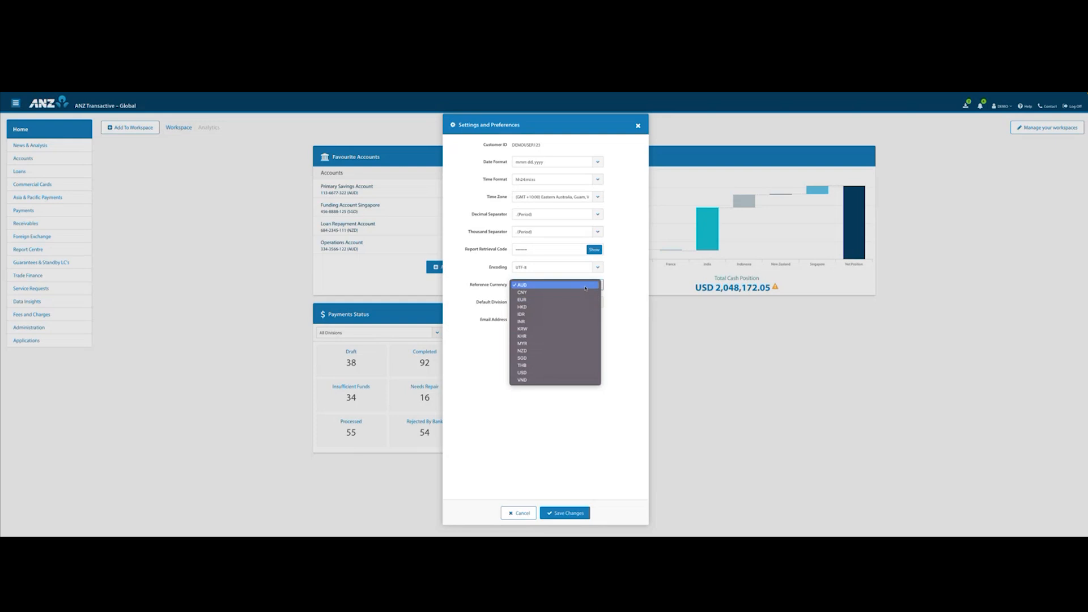
click(608, 287)
click(567, 513)
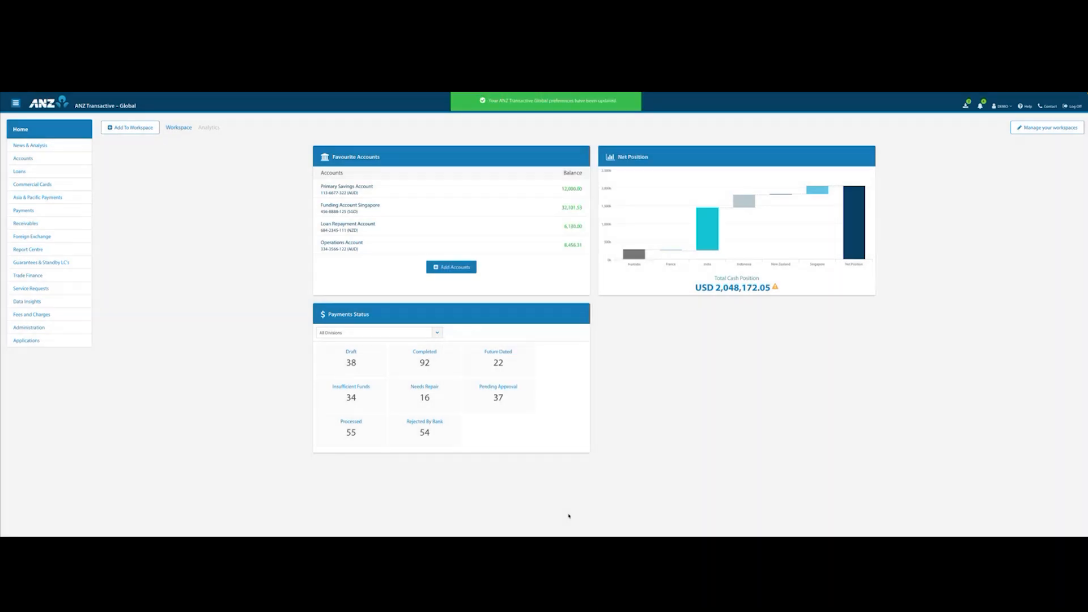
Go to the Create Payment page under Payments and set it as the landing page.
click(1011, 107)
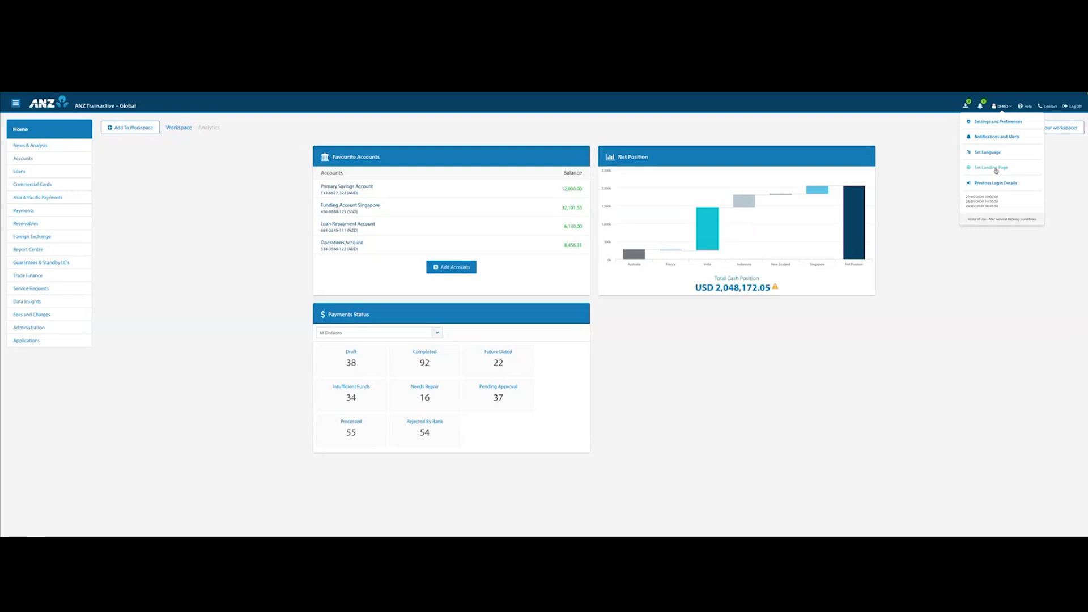
click(163, 199)
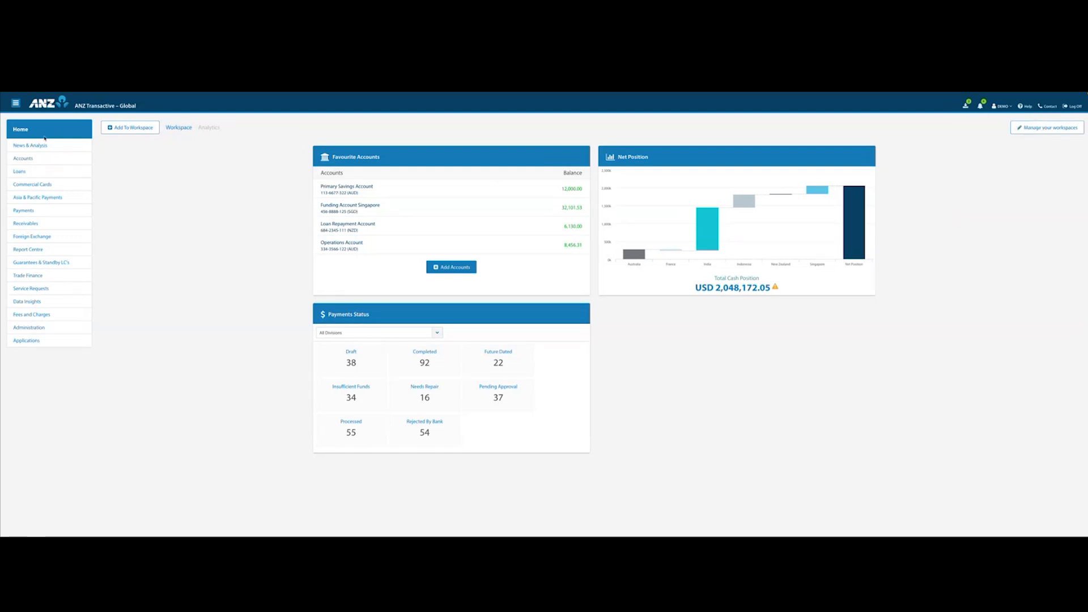
click(22, 210)
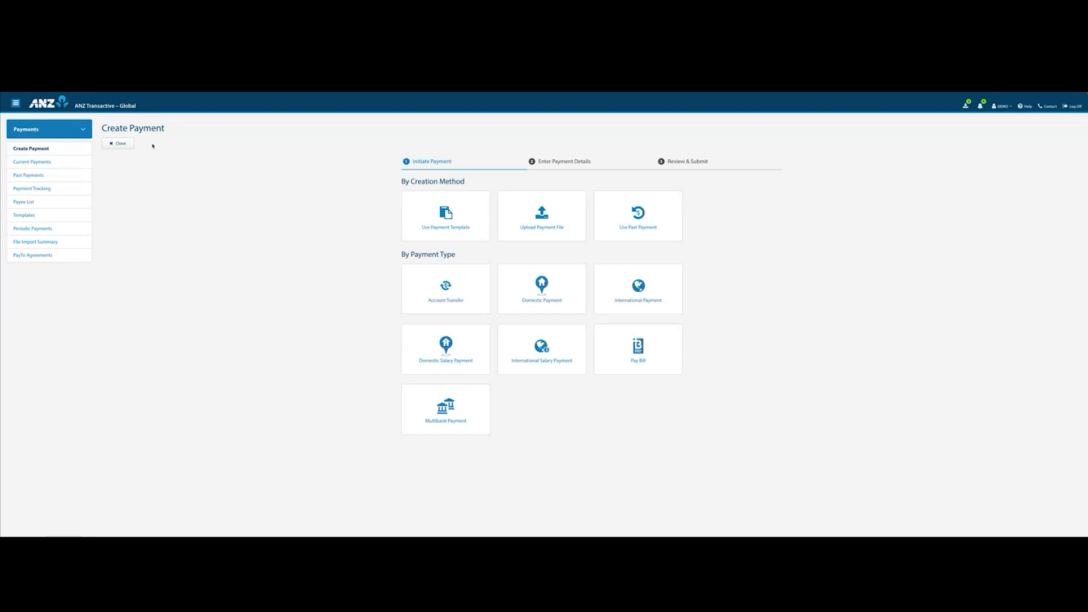
click(1012, 108)
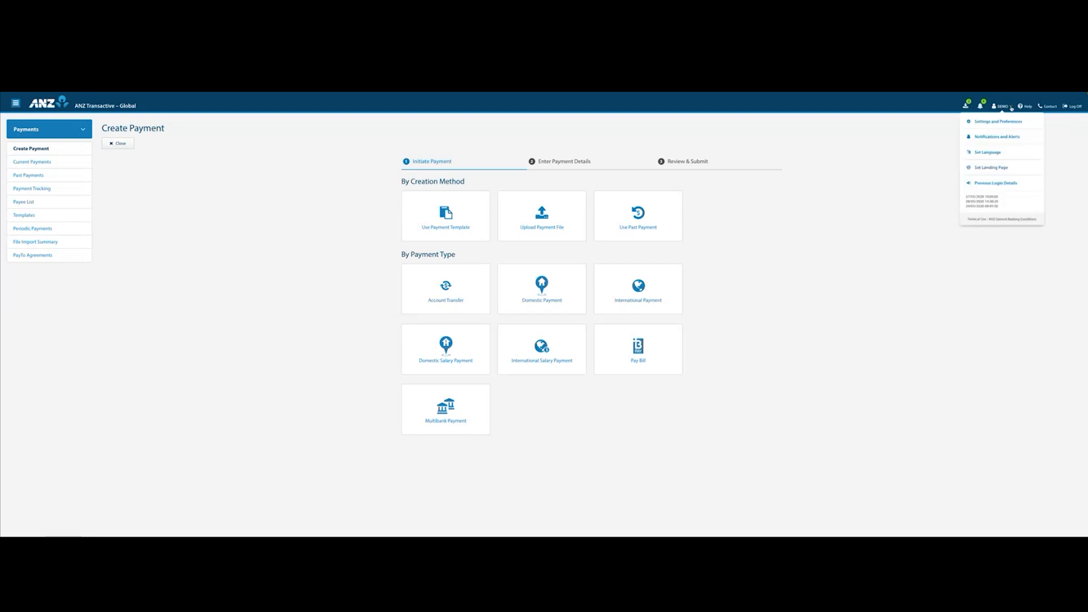
click(986, 170)
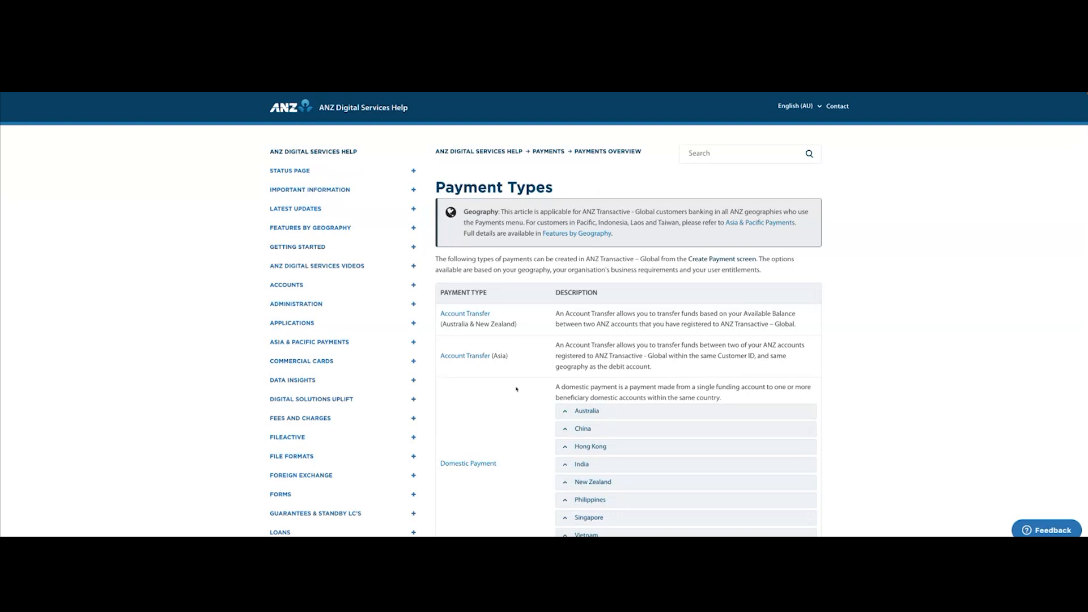
In the ANZ Digital Services Help article on payment types, expand the Australia section of Domestic Payment.
scroll(517, 391, down, 2)
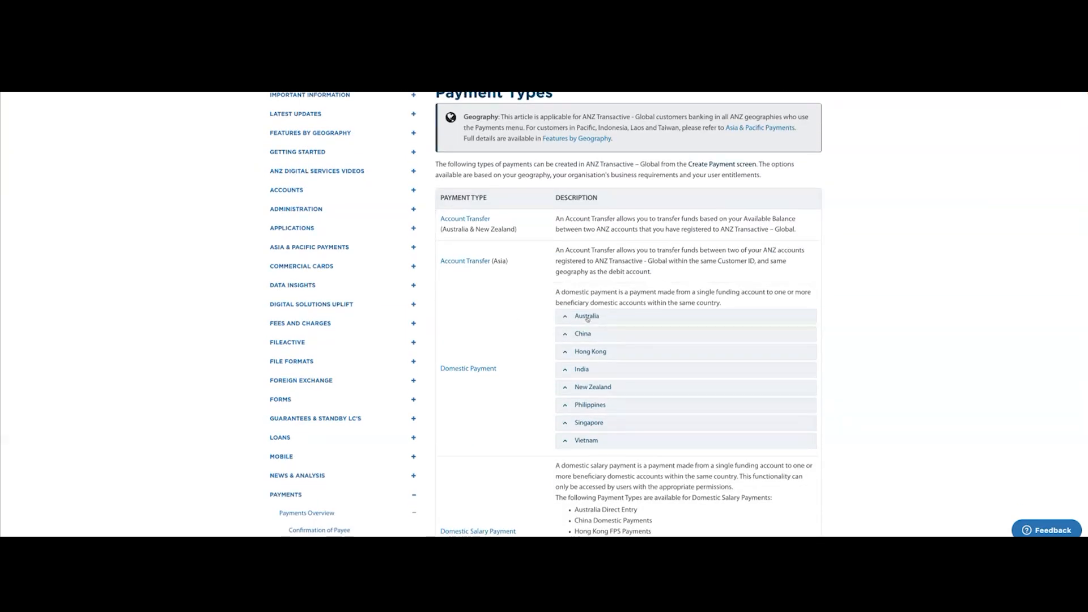
click(587, 316)
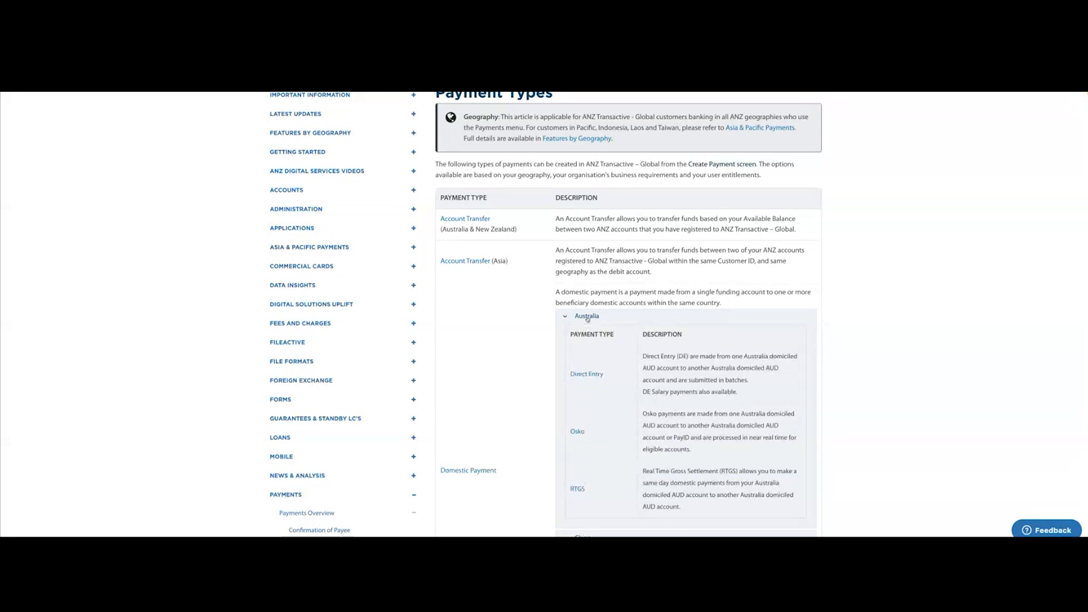
Collapse the Australia section of Domestic Payment in the payment types help article.
click(587, 317)
scroll(517, 320, up, 2)
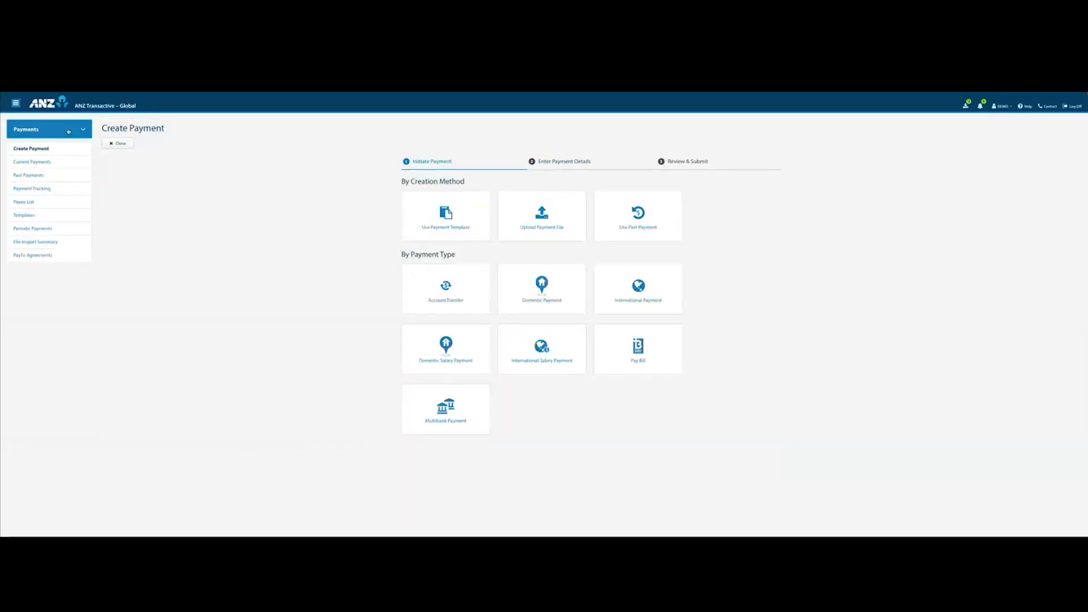
Start a new domestic payment template from the Templates page.
click(23, 215)
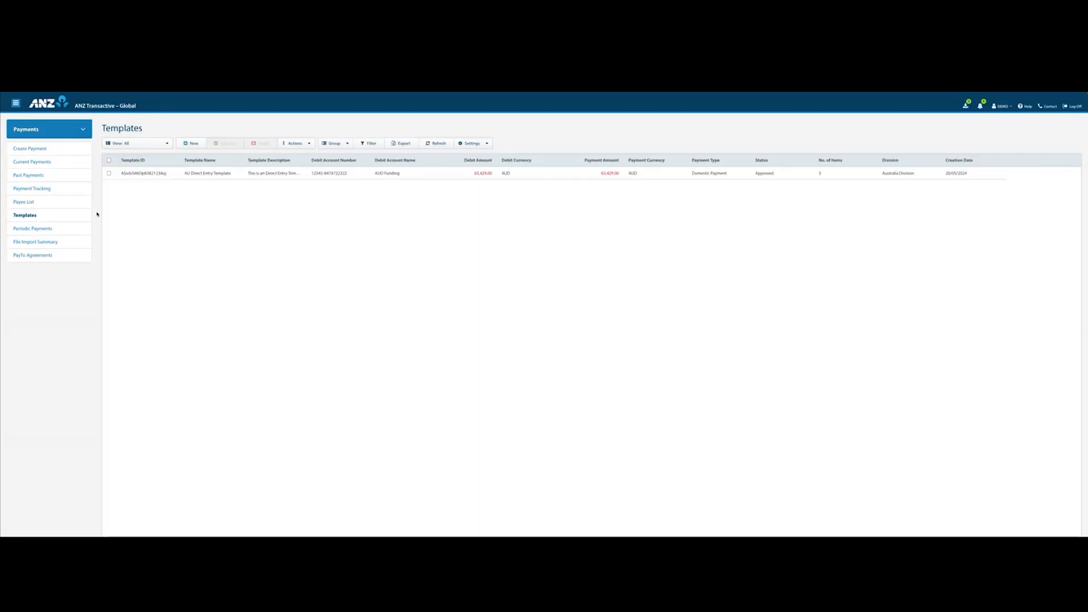
click(193, 144)
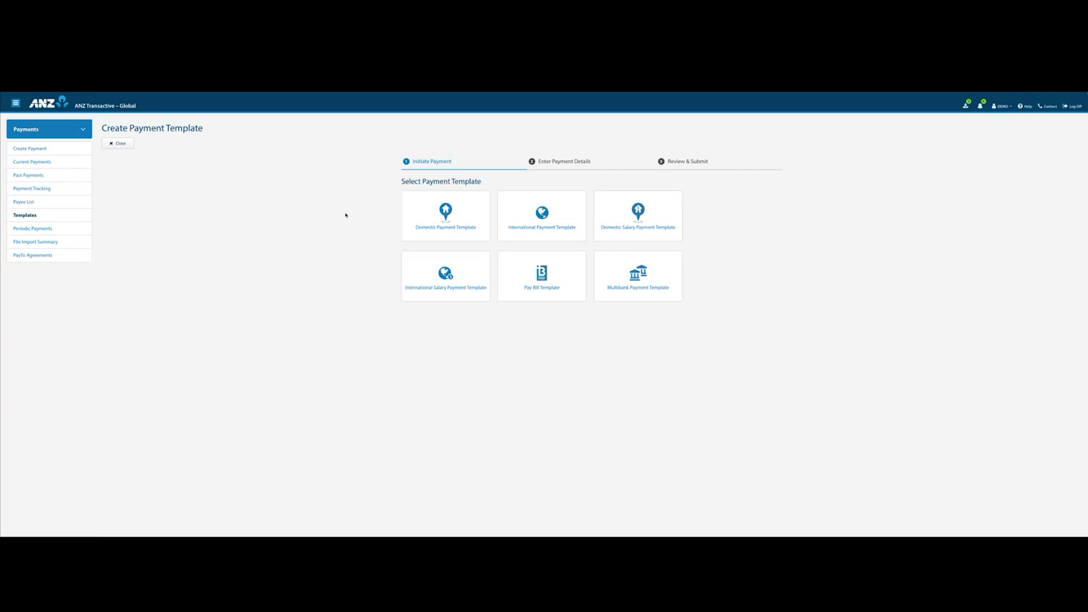
click(452, 217)
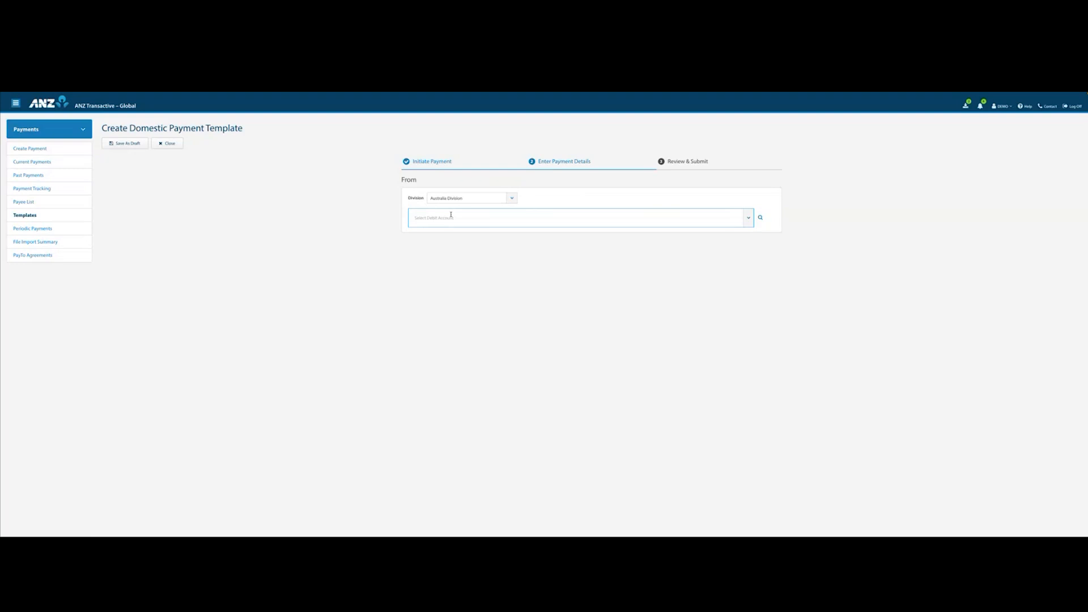
Keep Australia Division, choose AUD Operating as the debit account, and select Direct Entry as the payment method.
click(515, 200)
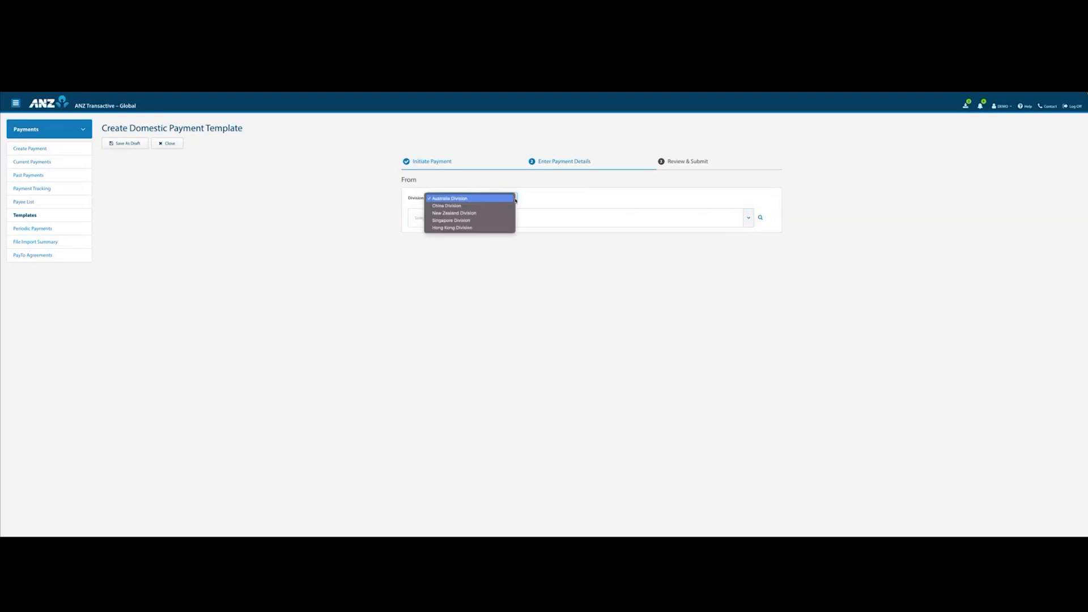
click(547, 201)
click(745, 217)
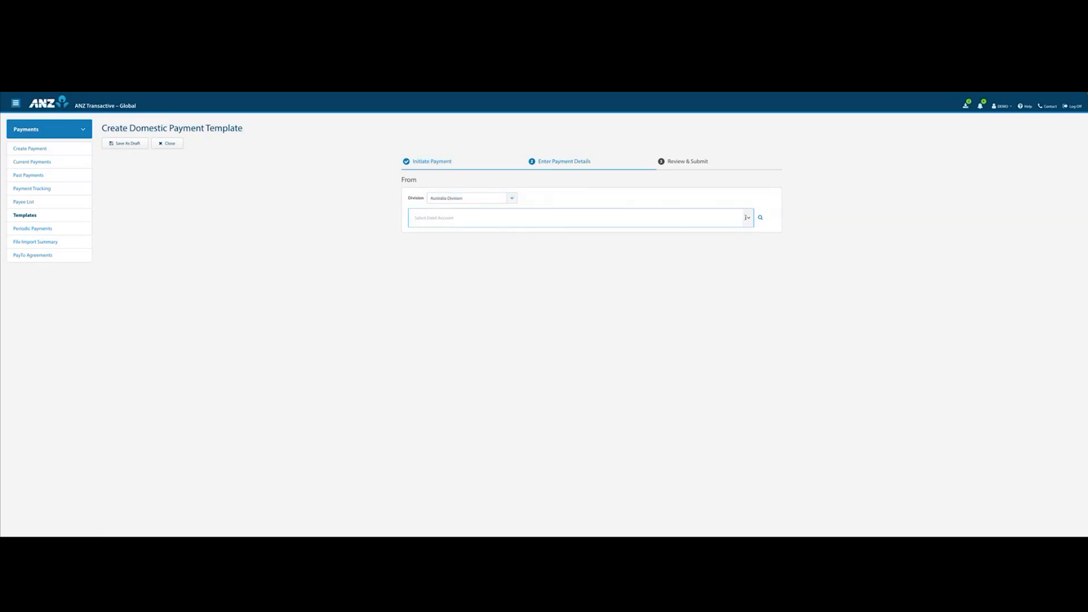
click(487, 252)
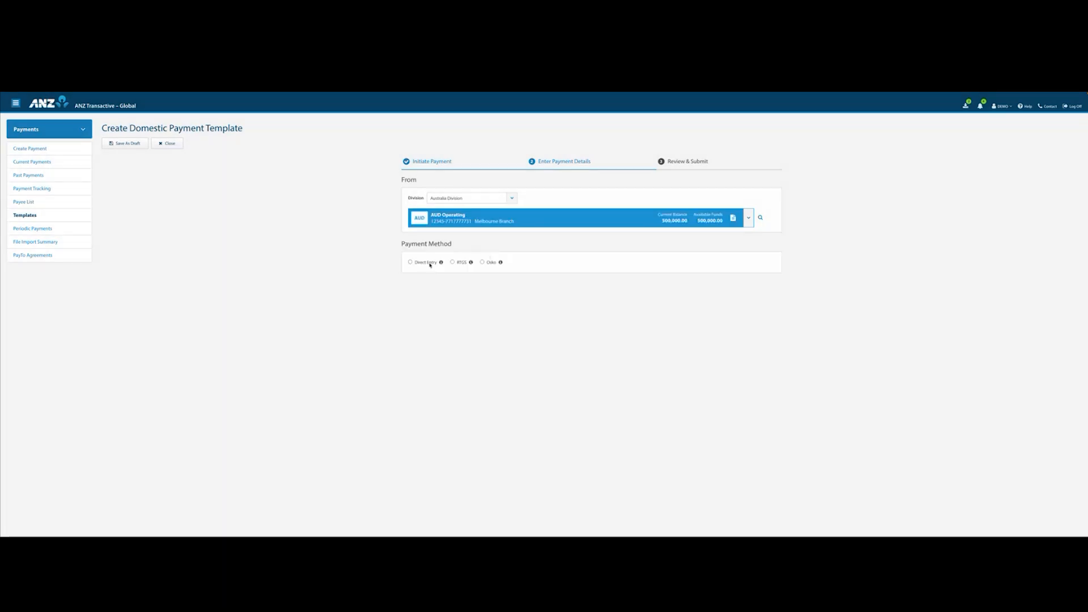
click(410, 262)
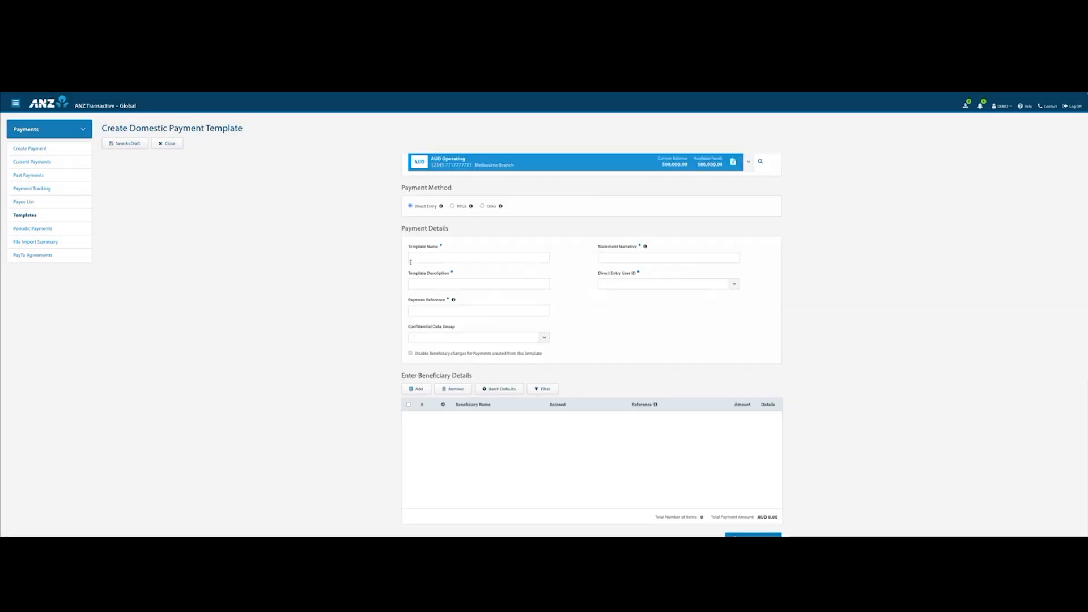
Name the template AUD Temp and enter Temp 1 as both its statement narrative and its description.
click(422, 250)
text(AUD)
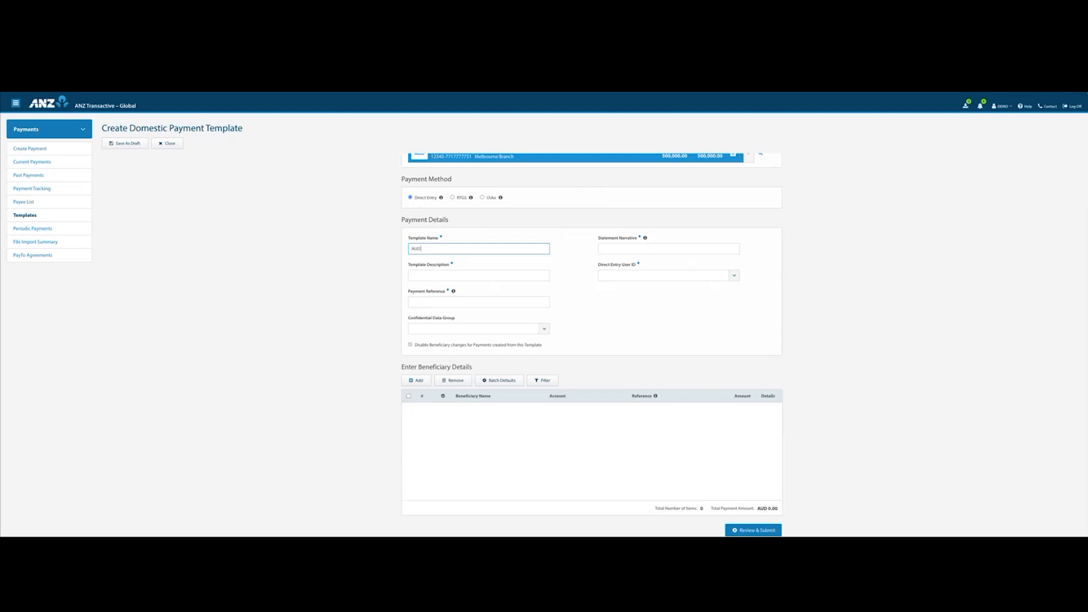
text( Temp)
click(645, 245)
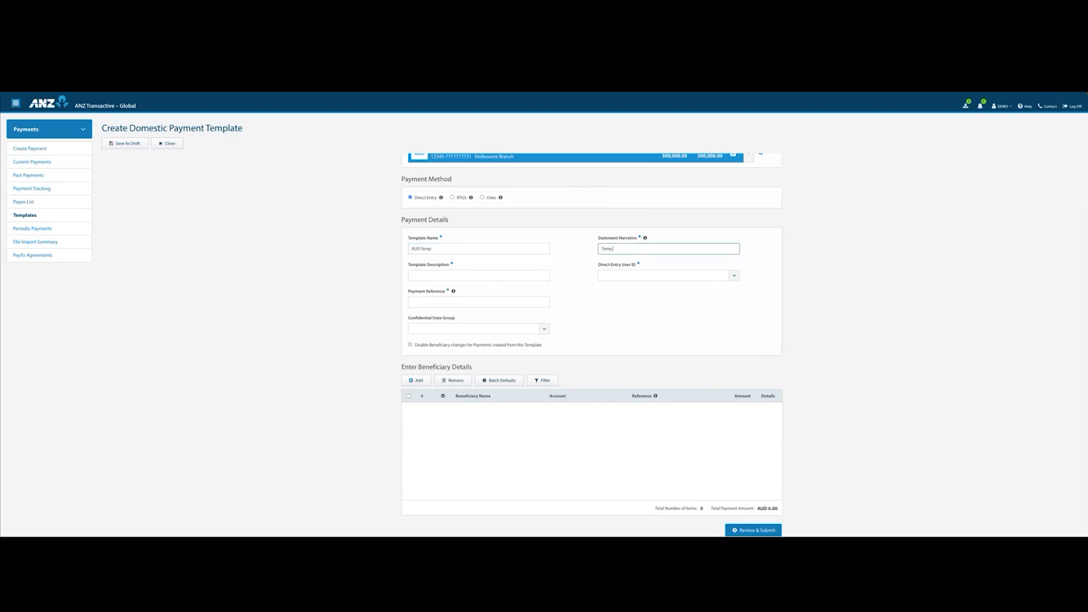
click(452, 272)
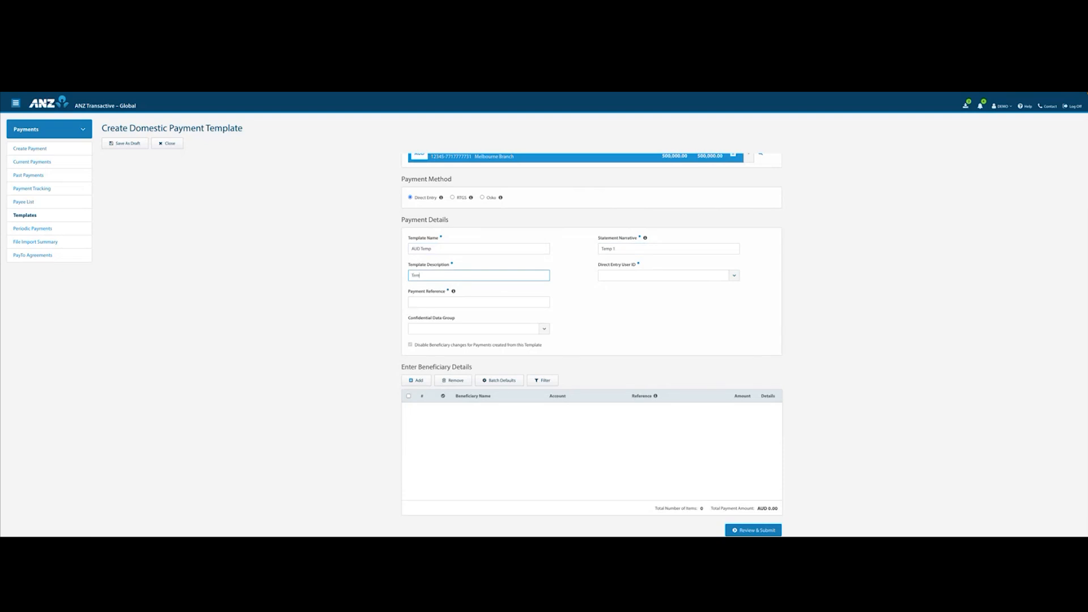
Set the Direct Entry User ID to DIRECTDEBITID 1, the payment reference to Temp 1, and the data group to Confidential Data Group 1.
click(657, 275)
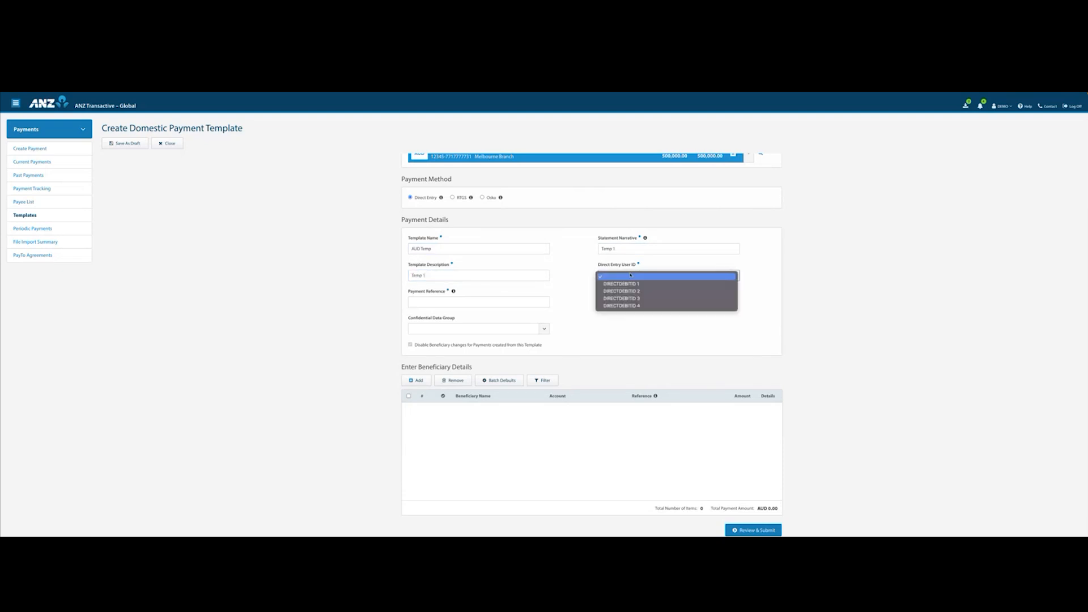
click(623, 285)
click(492, 302)
text(Temp 1)
click(592, 315)
click(543, 329)
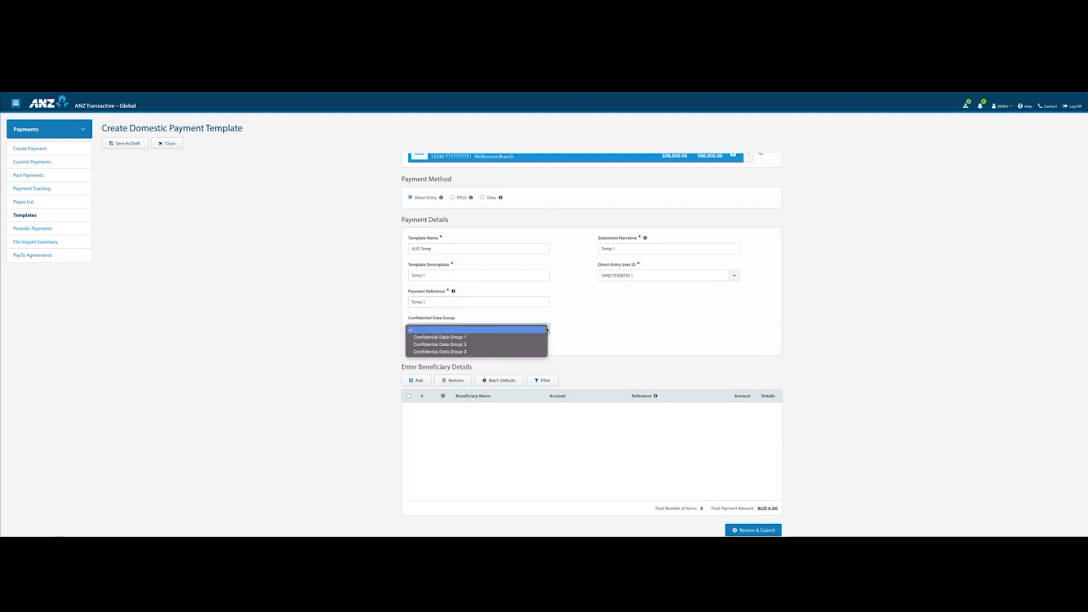
click(507, 337)
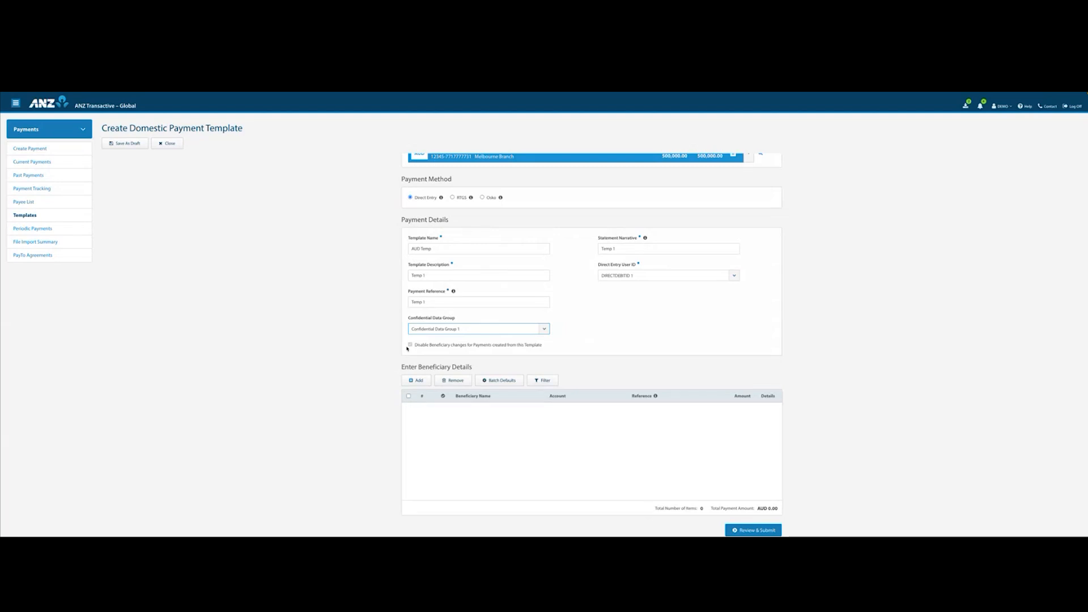
Add the first existing beneficiary to the template with an amount of AUD 999.00 and save the beneficiary payment details.
click(415, 382)
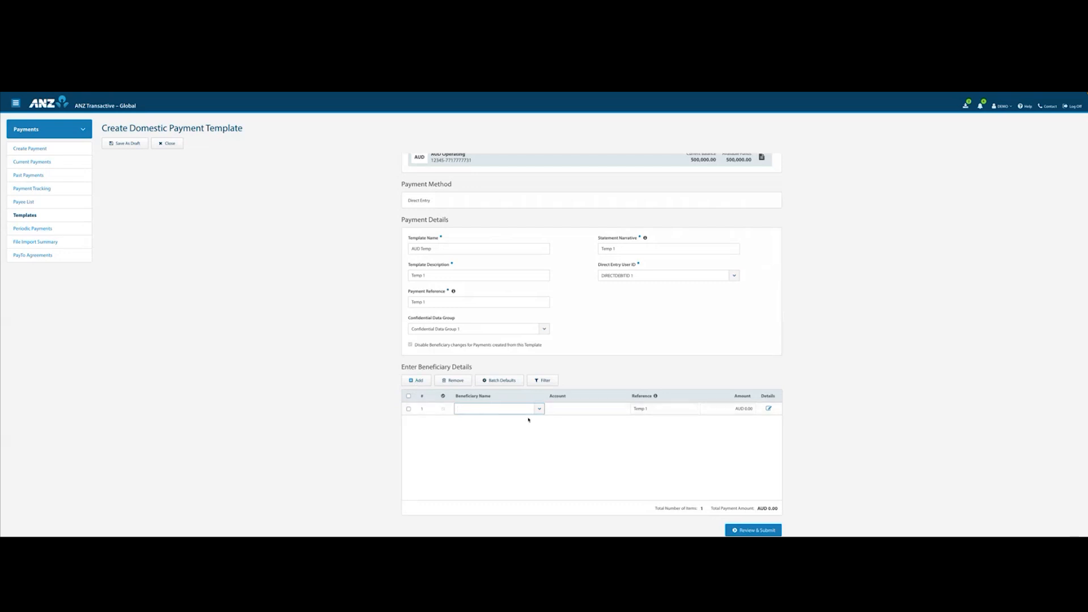
click(539, 410)
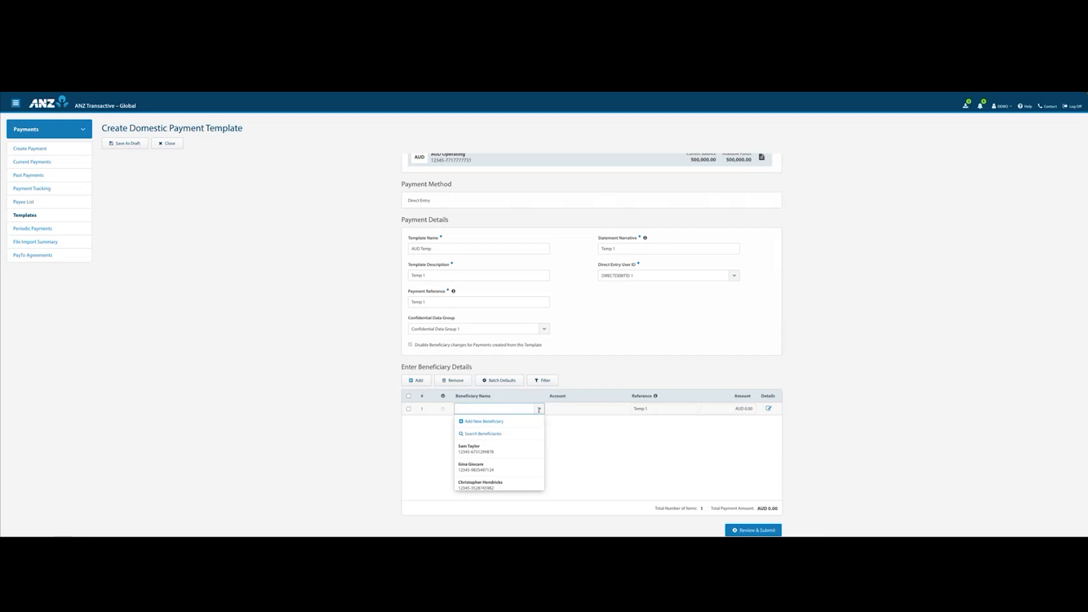
click(501, 449)
click(744, 411)
click(735, 442)
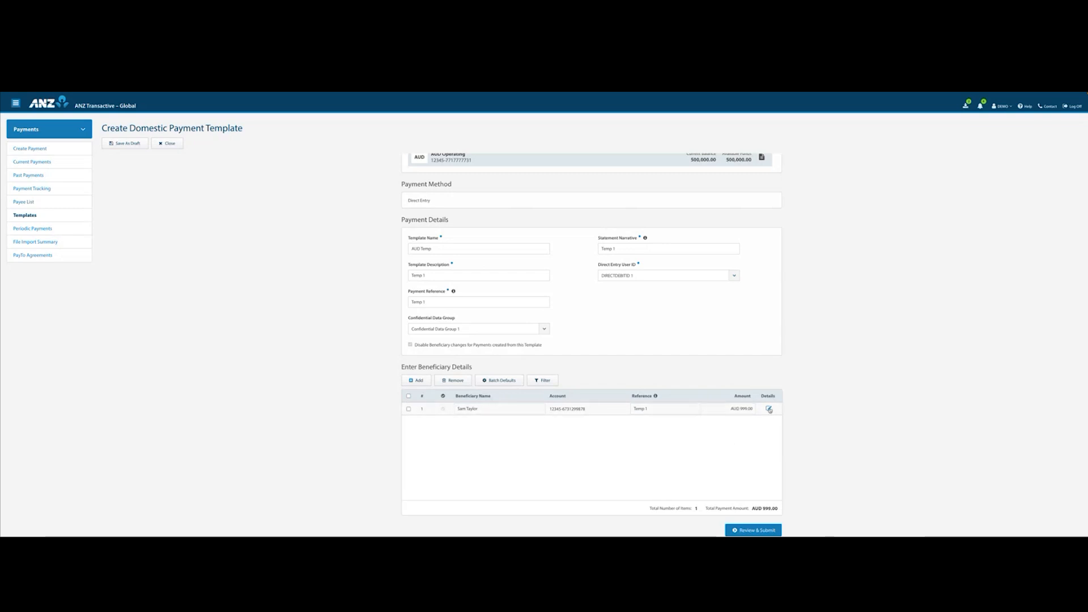
click(769, 409)
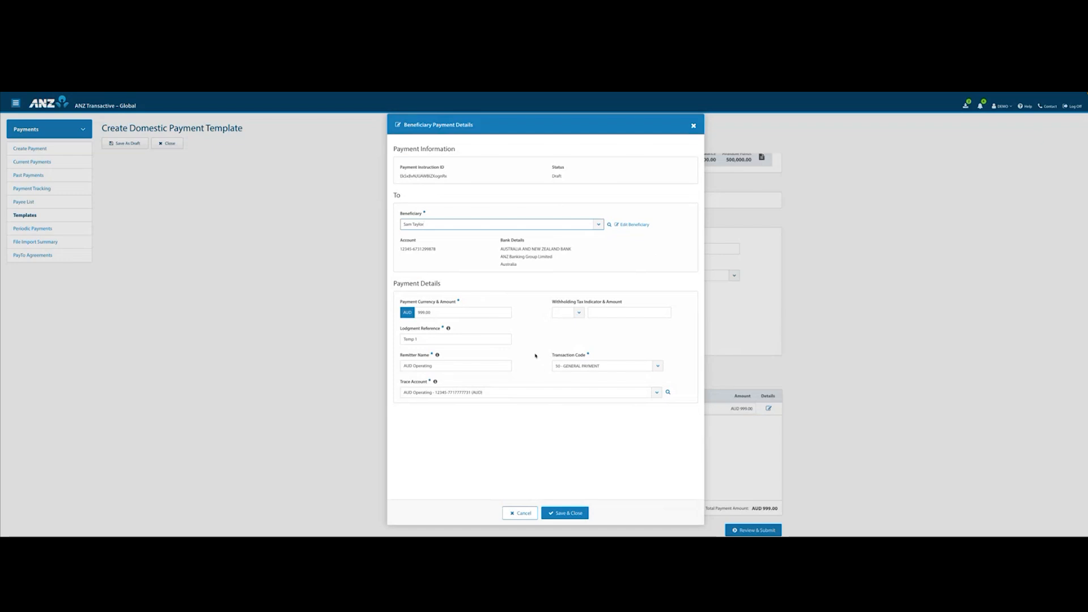
click(563, 514)
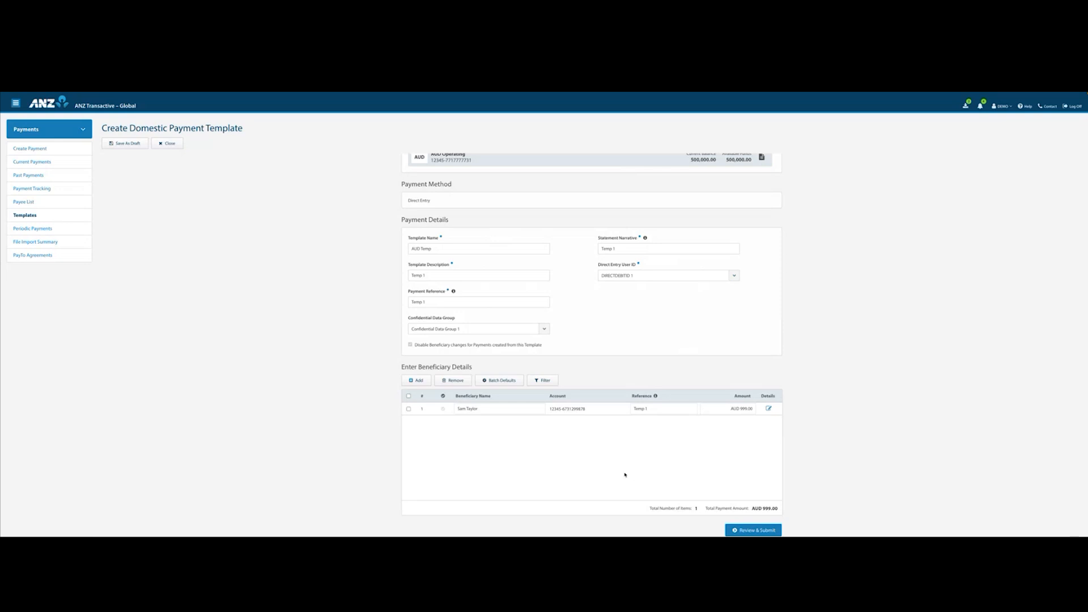
Review the AUD Temp template, submit it for authorisation, and return to the template list.
click(753, 530)
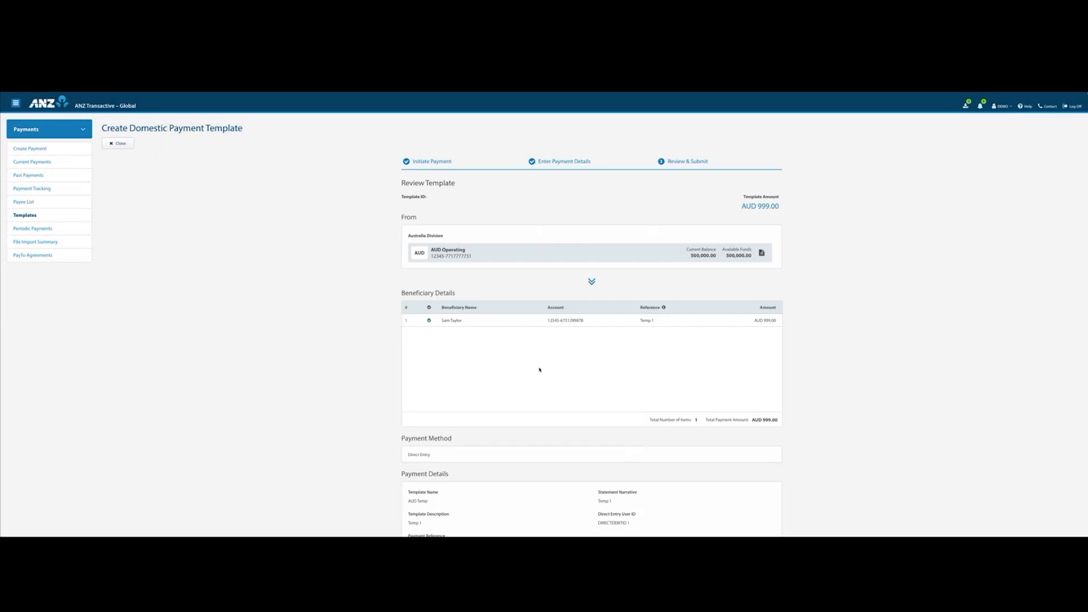
scroll(540, 369, down, 2)
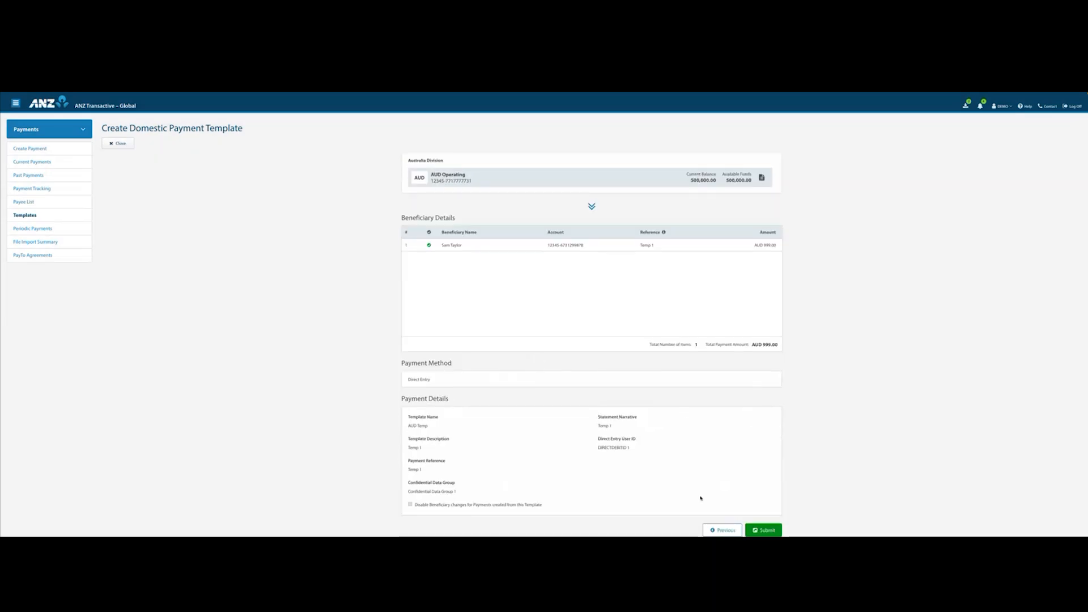
click(765, 529)
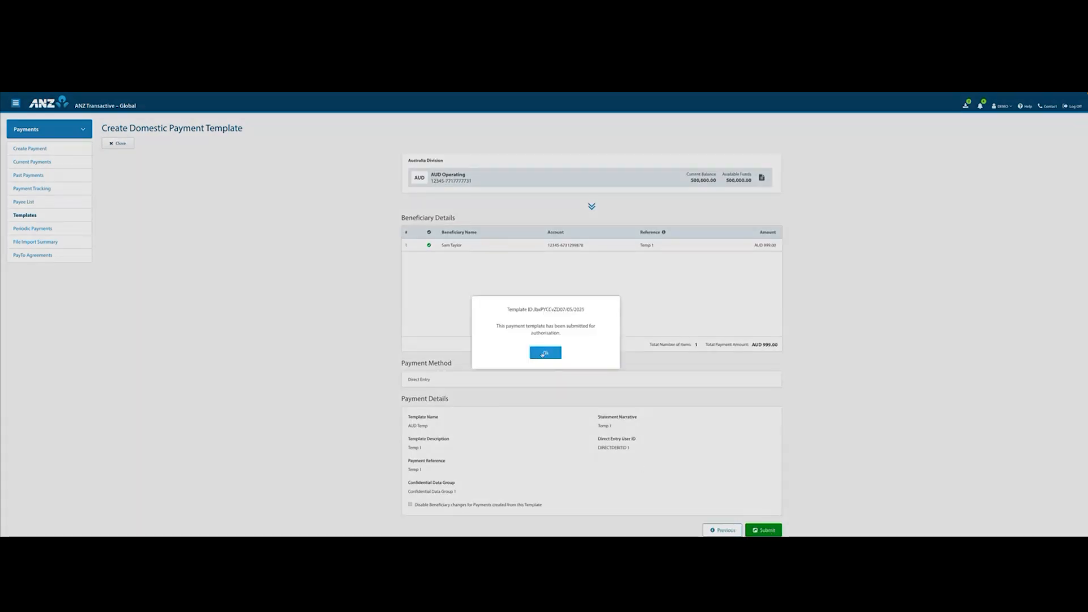
click(542, 353)
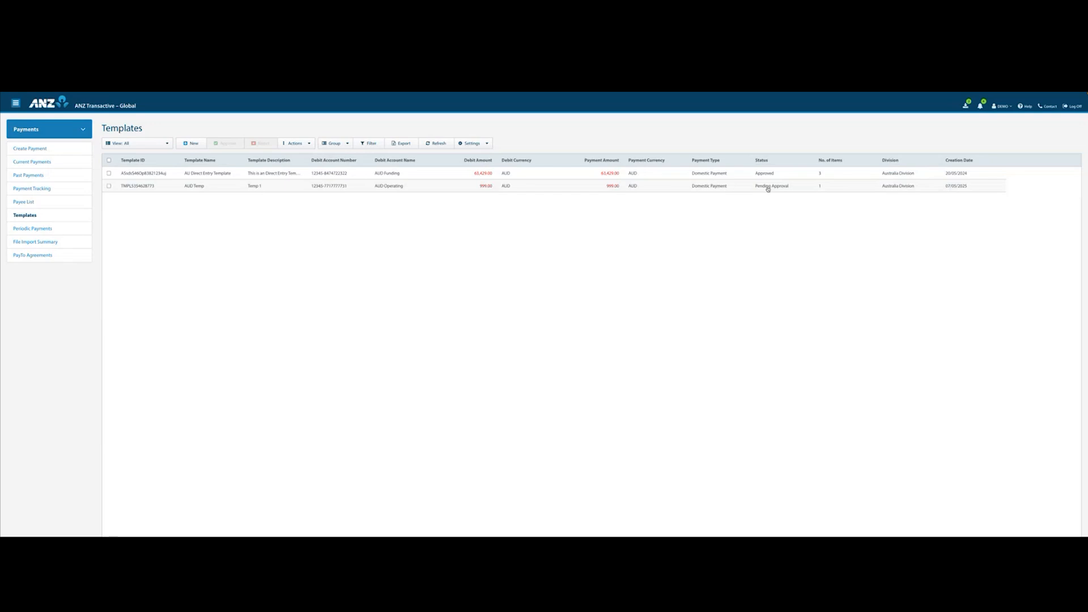
Check the actions available for the approved AU Direct Entry Template and open its details.
click(109, 174)
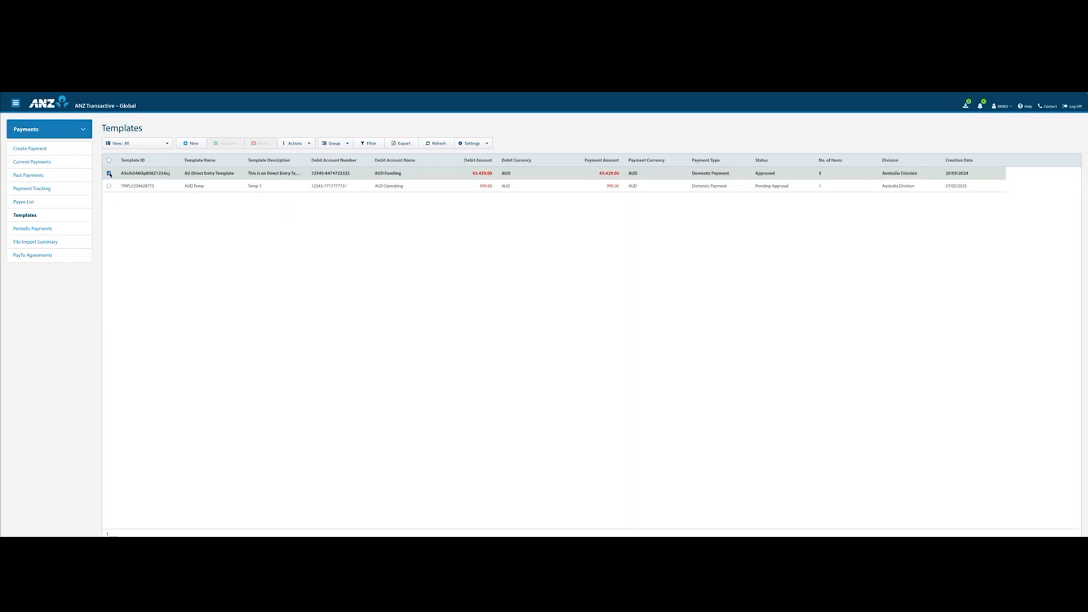
click(296, 143)
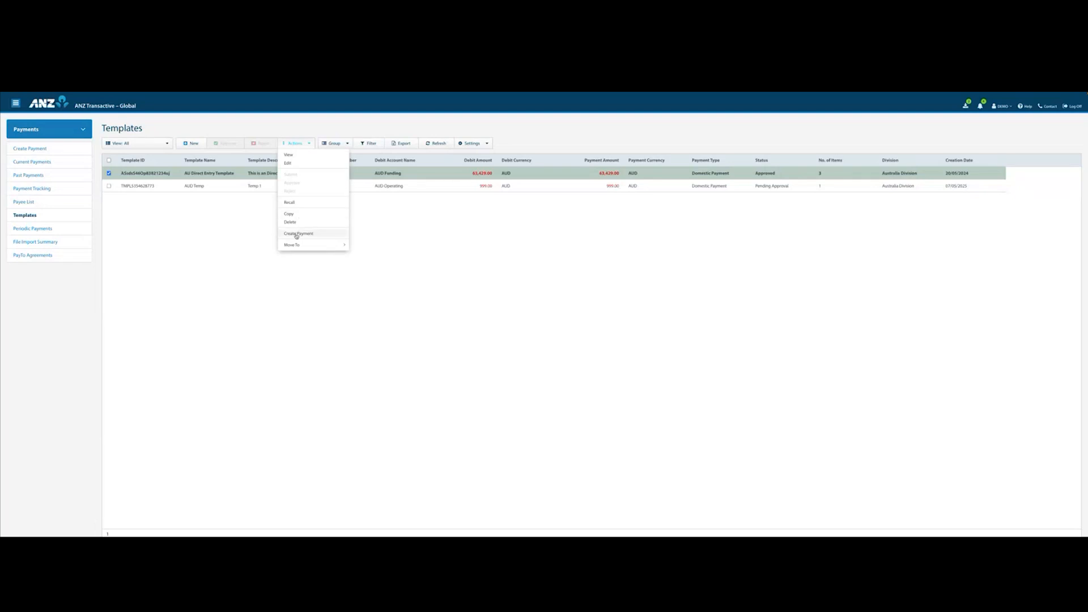
click(162, 179)
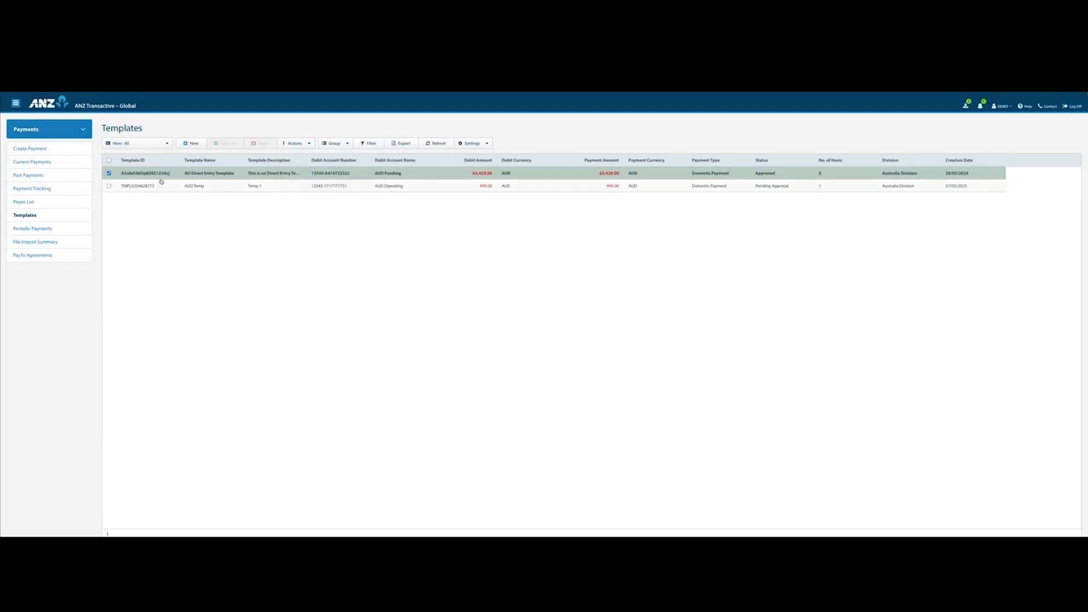
click(158, 174)
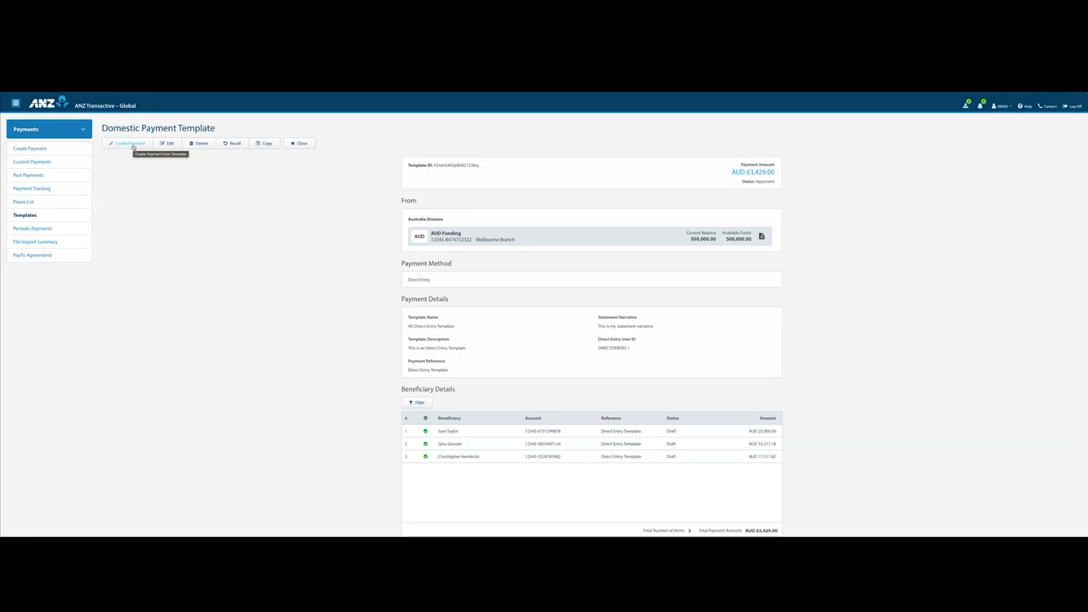
Begin a new payment from a payment template, choosing AU Direct Entry Template.
click(28, 149)
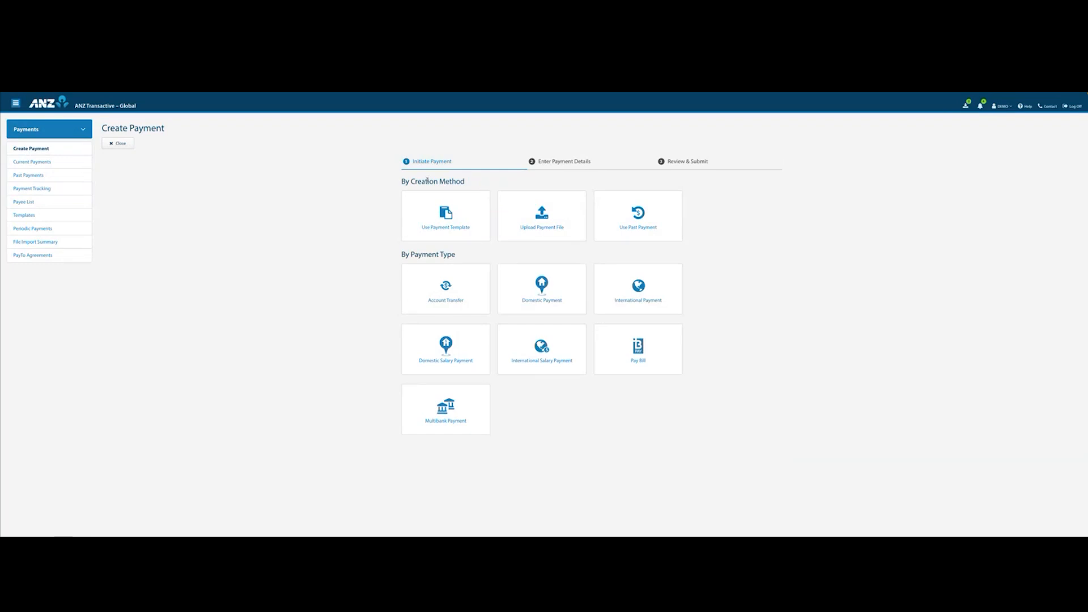
click(438, 216)
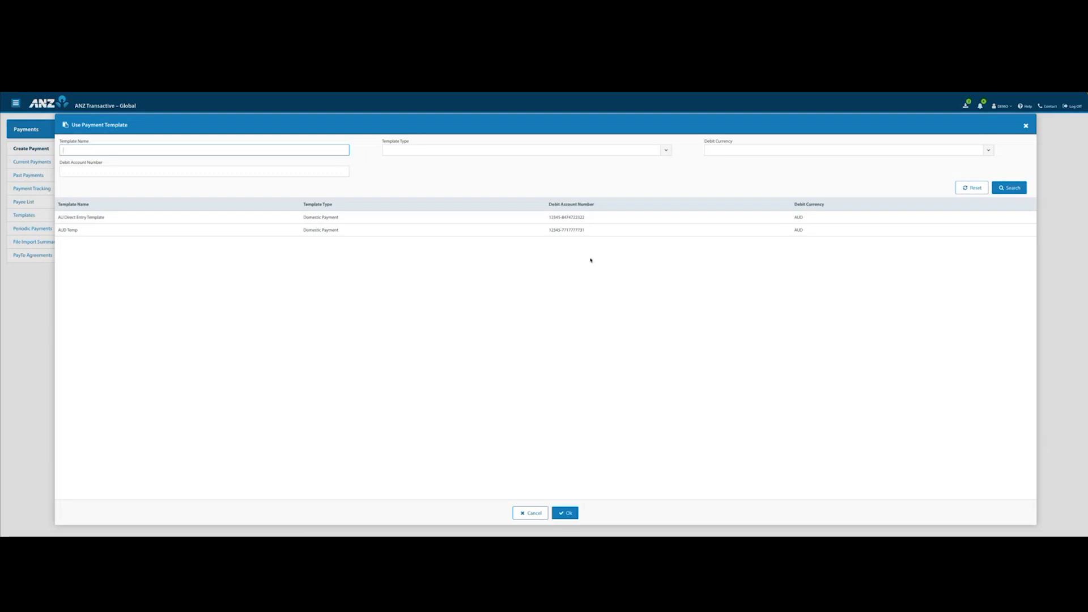
click(349, 217)
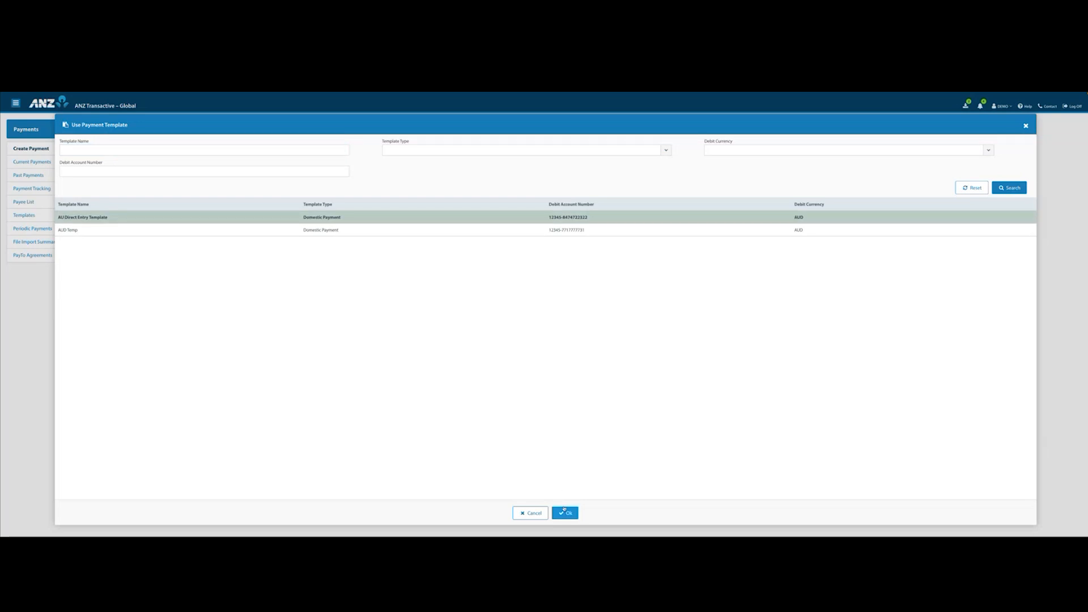
click(566, 514)
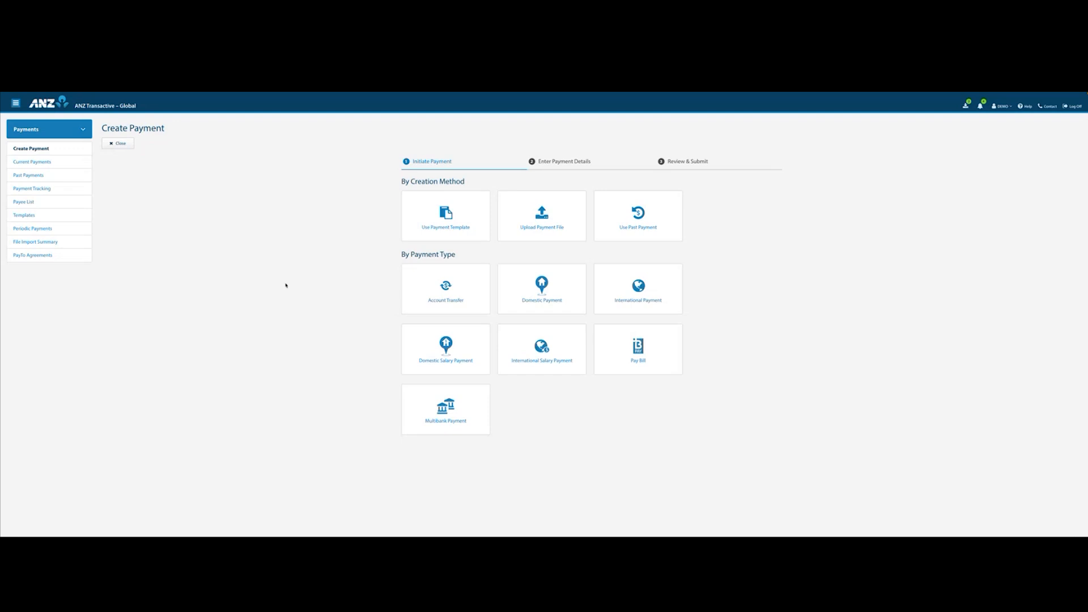
Go to File Import Summary and look at its file upload options.
click(36, 243)
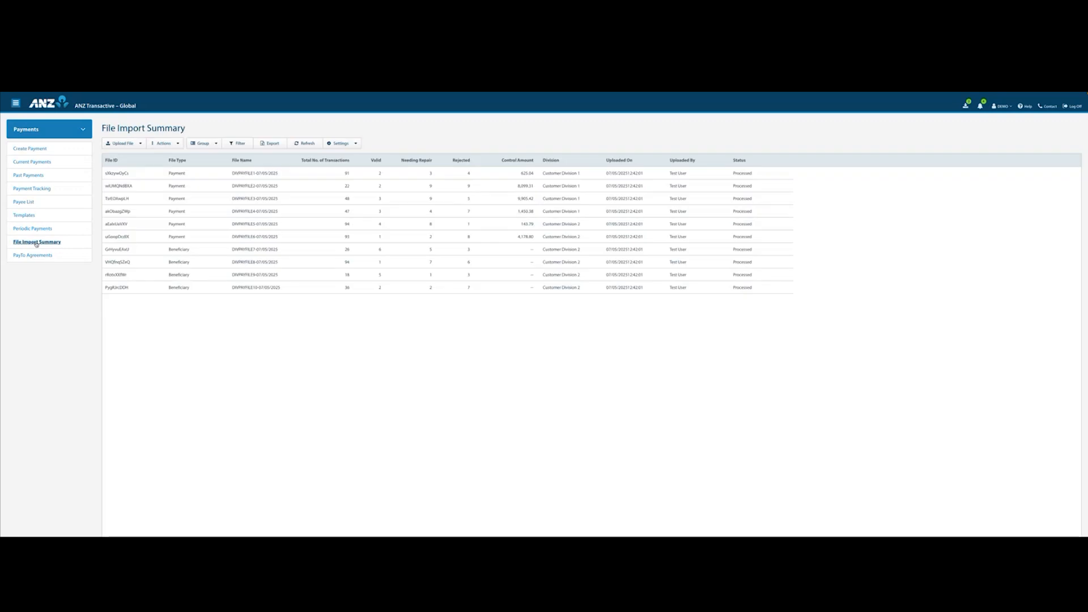
click(139, 144)
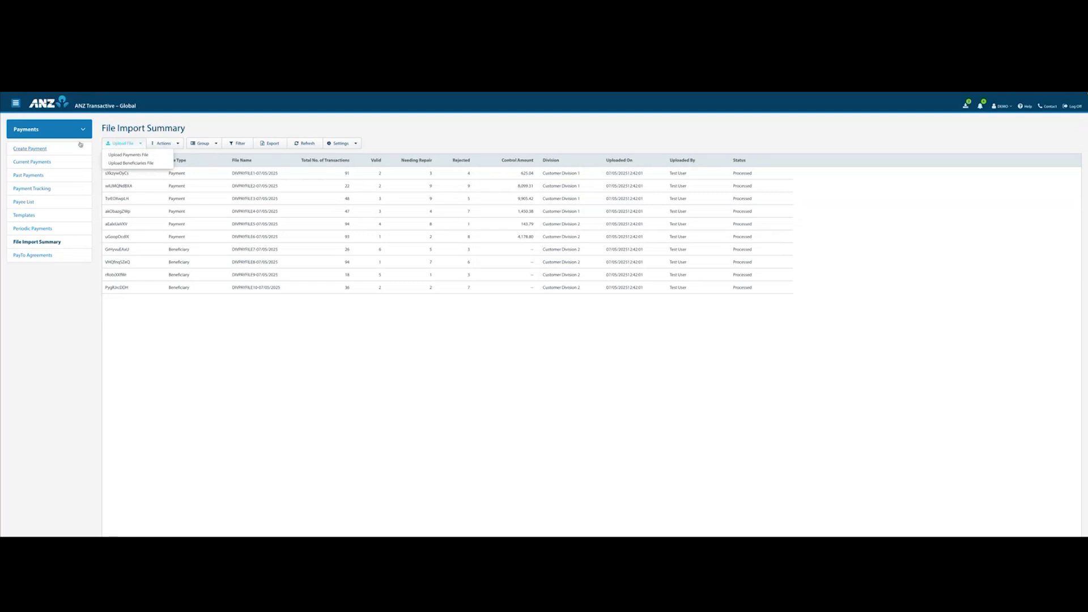
Start a payment file upload from a new payment, with Division ABC, file format ABA and file encoding UTF-8.
click(33, 149)
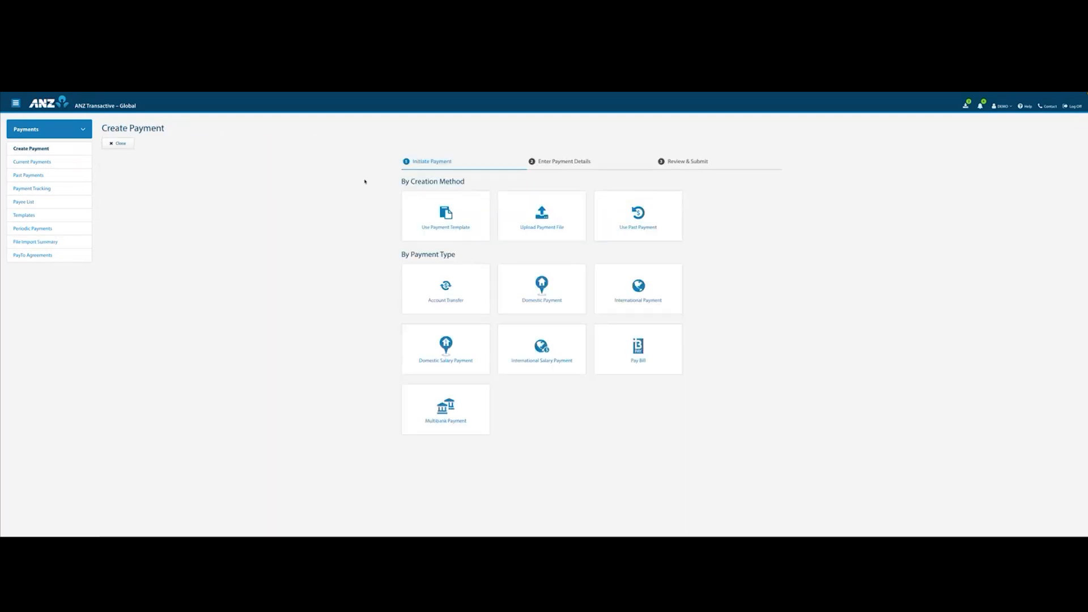
click(544, 221)
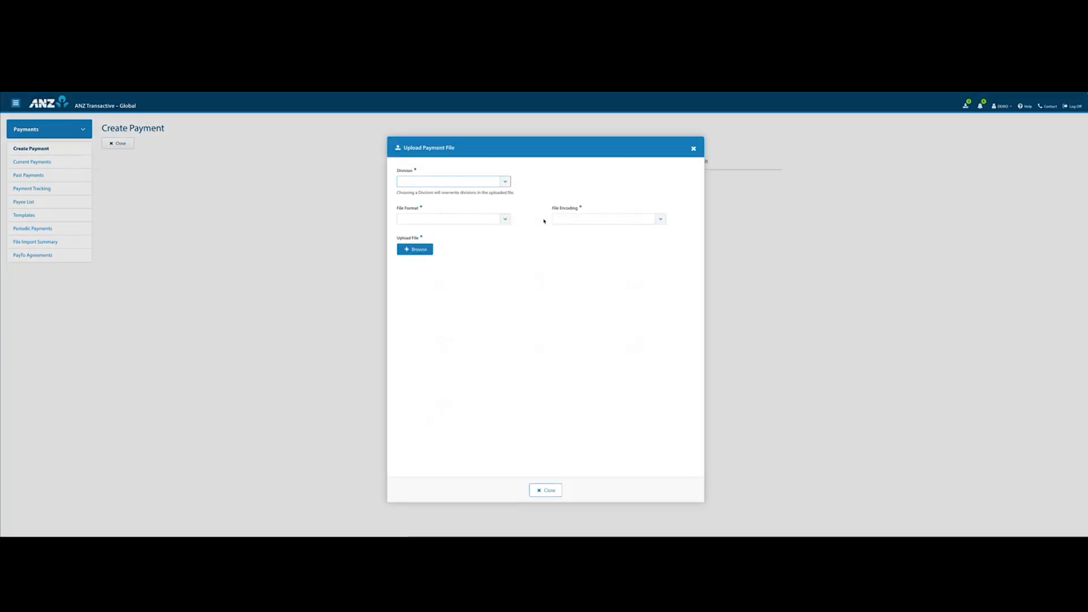
click(505, 182)
click(498, 187)
click(504, 219)
click(493, 228)
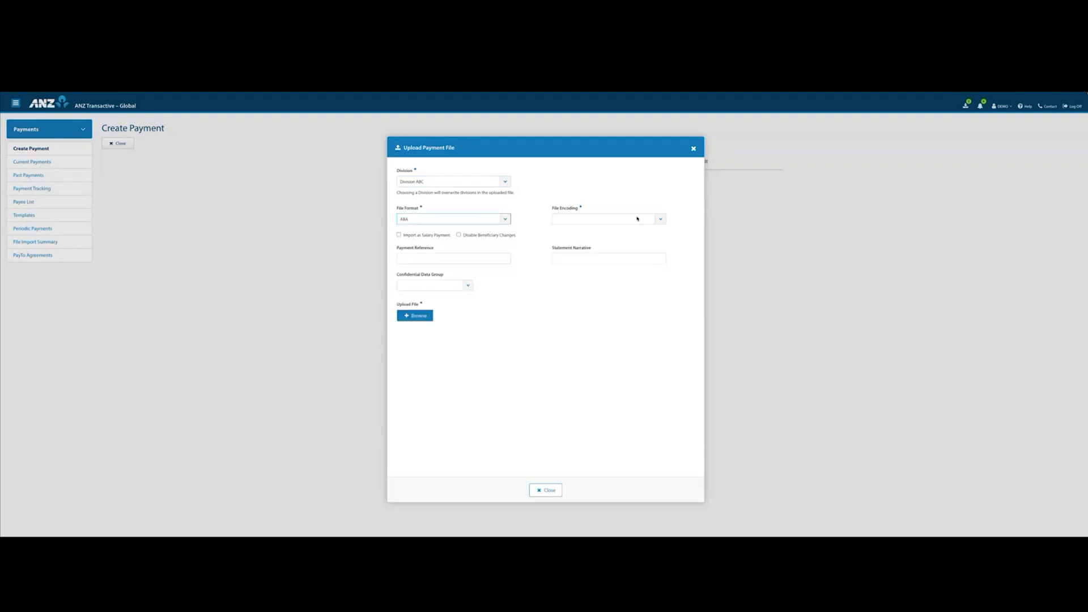
click(661, 220)
click(499, 251)
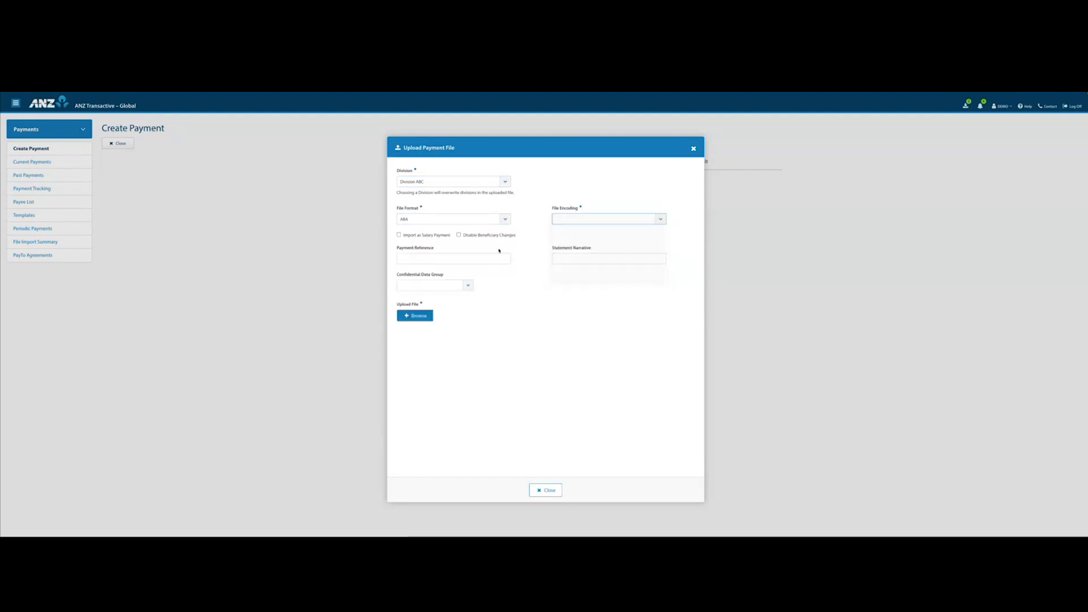
Set the payment reference to AUD 312 and statement narrative to 312, enabling Import as Salary Payment and Disable Beneficiary Changes.
click(447, 259)
text(AUD J)
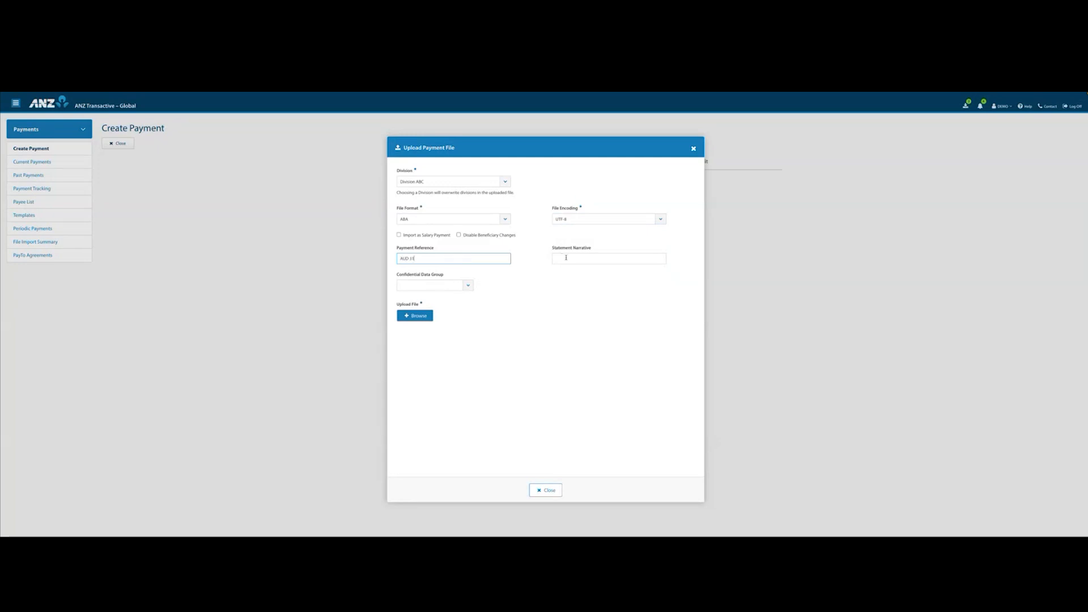
click(566, 258)
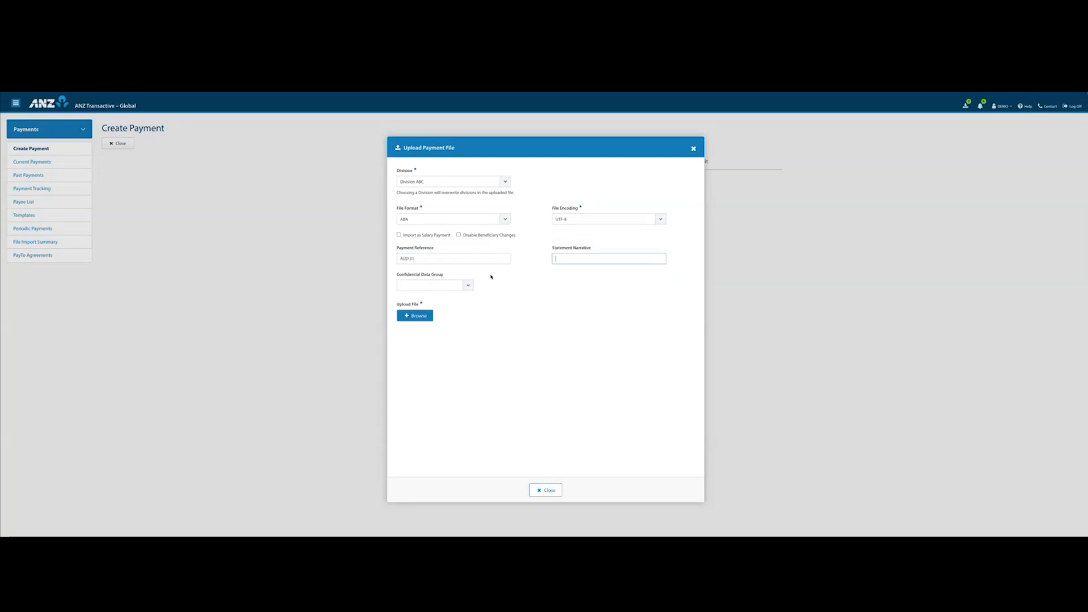
click(399, 235)
click(419, 258)
click(583, 259)
text(312)
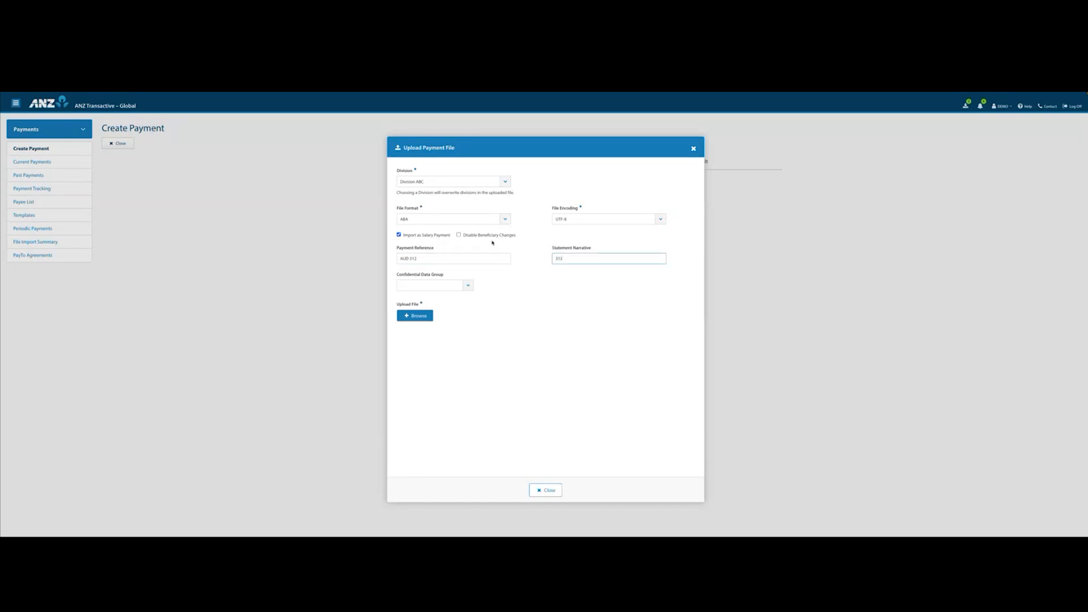
click(459, 236)
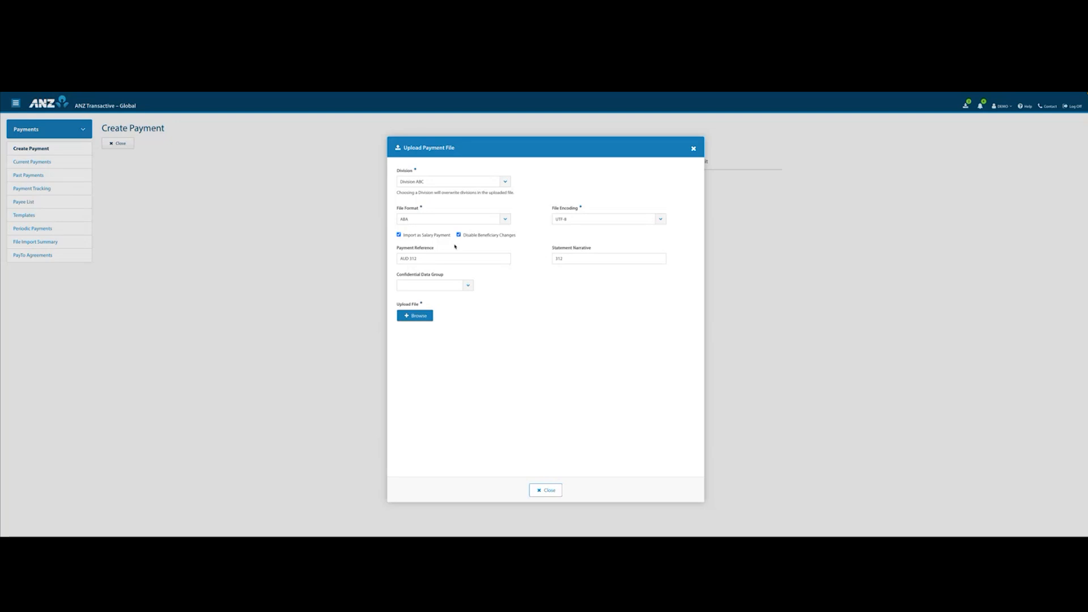
Assign Confidential Data Group 1, upload the file Pay_roll_list.xlsx and close the upload dialog.
click(468, 287)
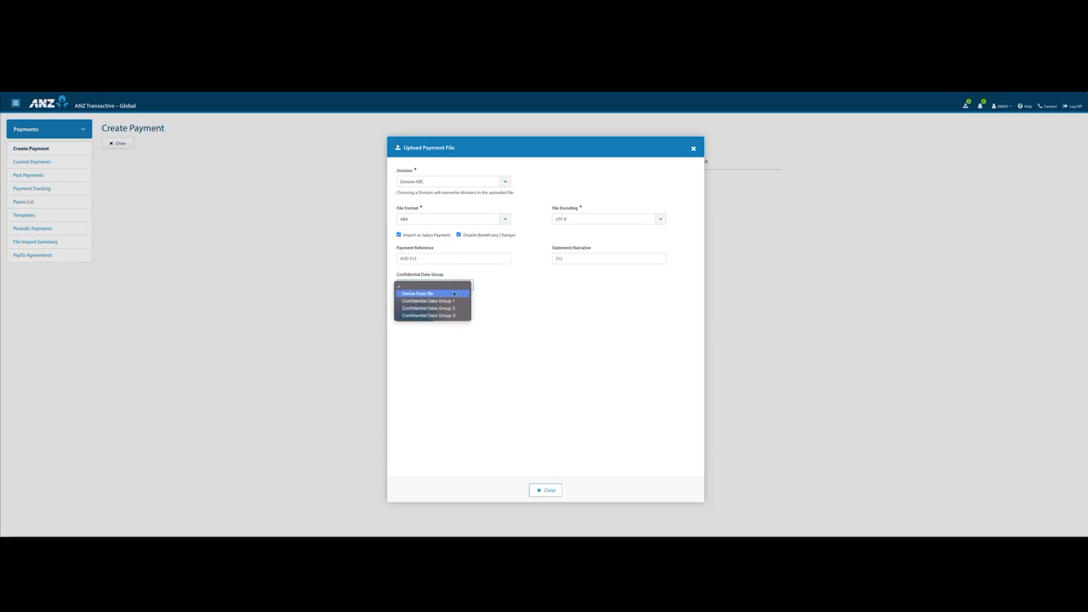
click(450, 301)
click(423, 316)
click(350, 315)
click(802, 381)
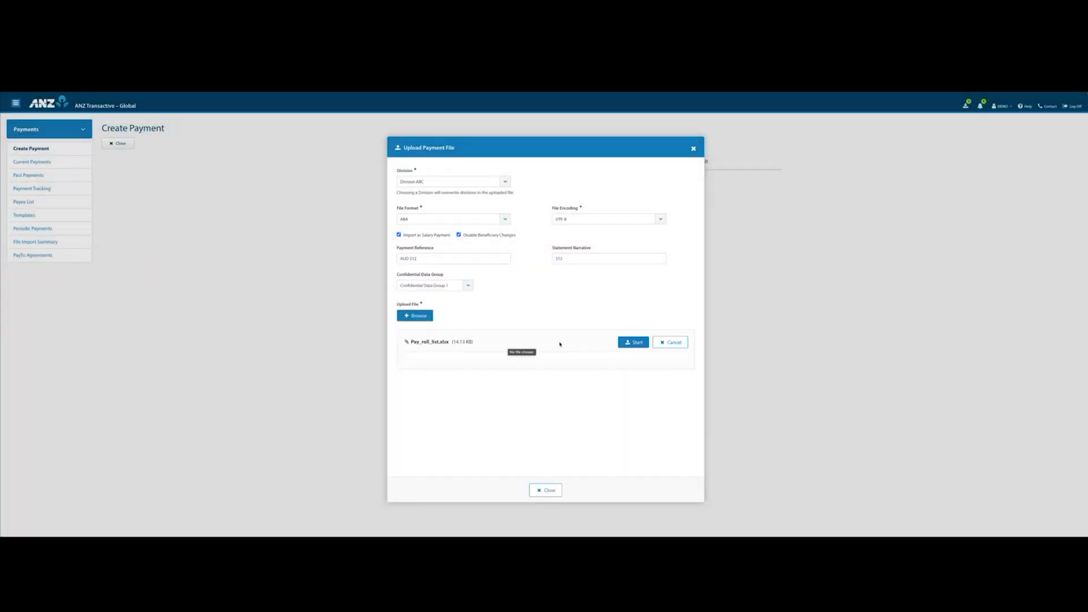
click(627, 343)
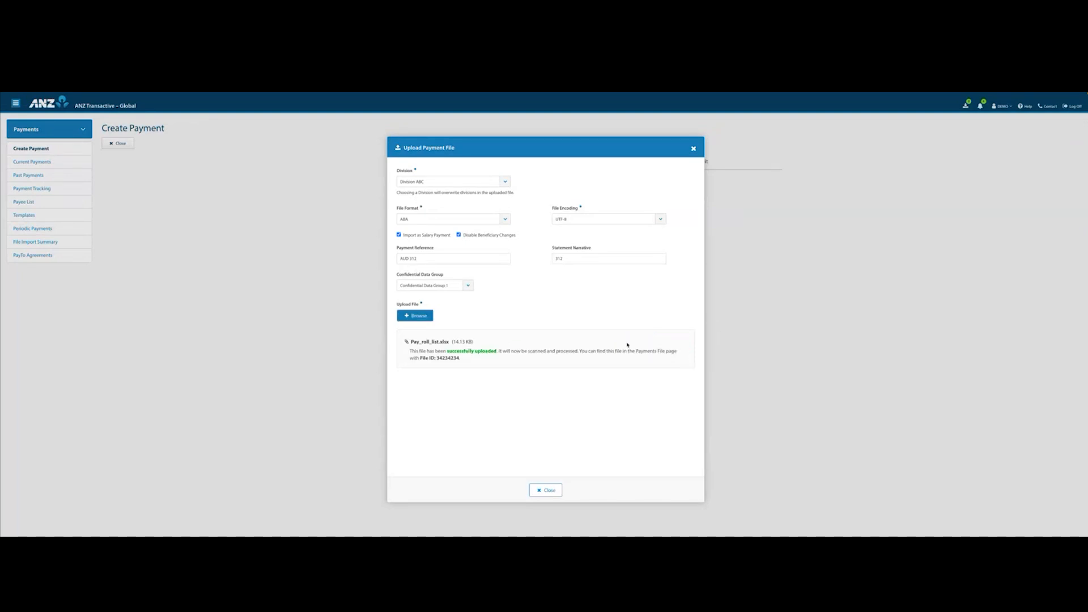
click(547, 491)
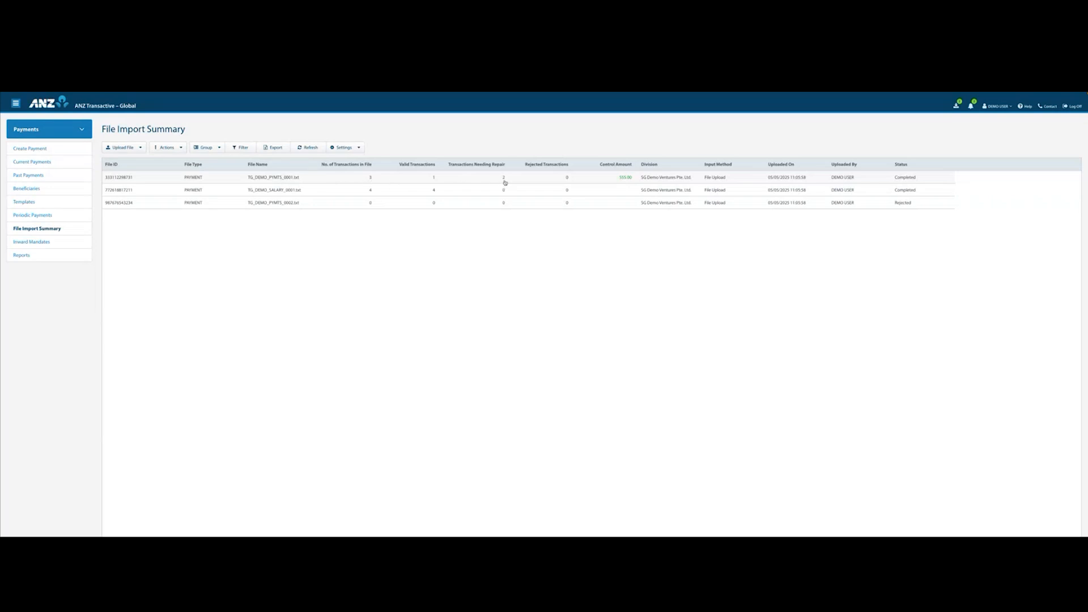
Open the file summary of TG_DEMO_PYMTS_0001.txt and examine the beneficiaries of its current payment that needs repair.
click(283, 177)
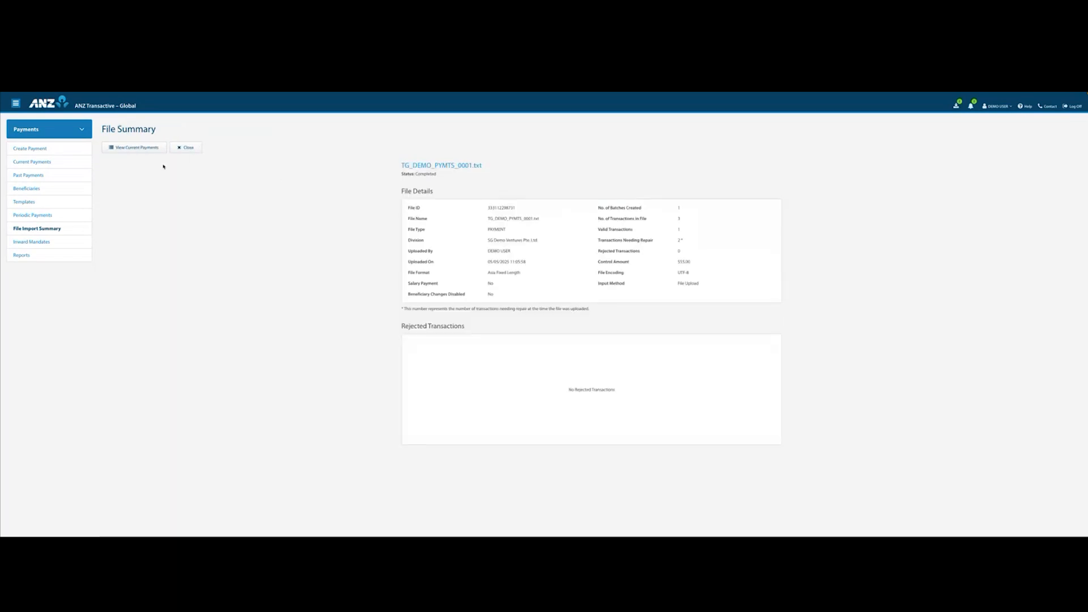
click(125, 147)
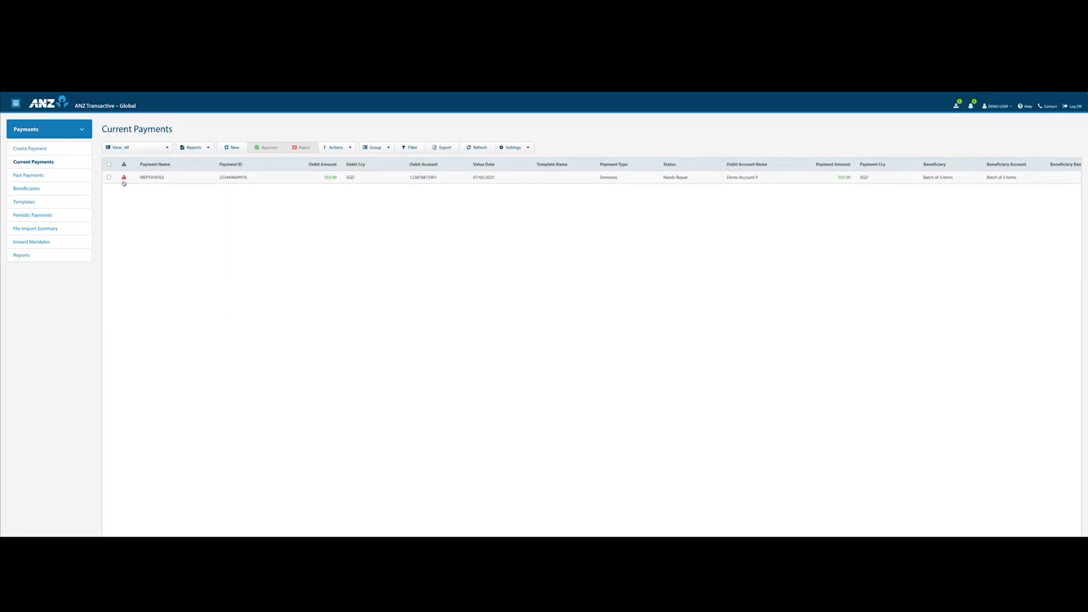
click(153, 178)
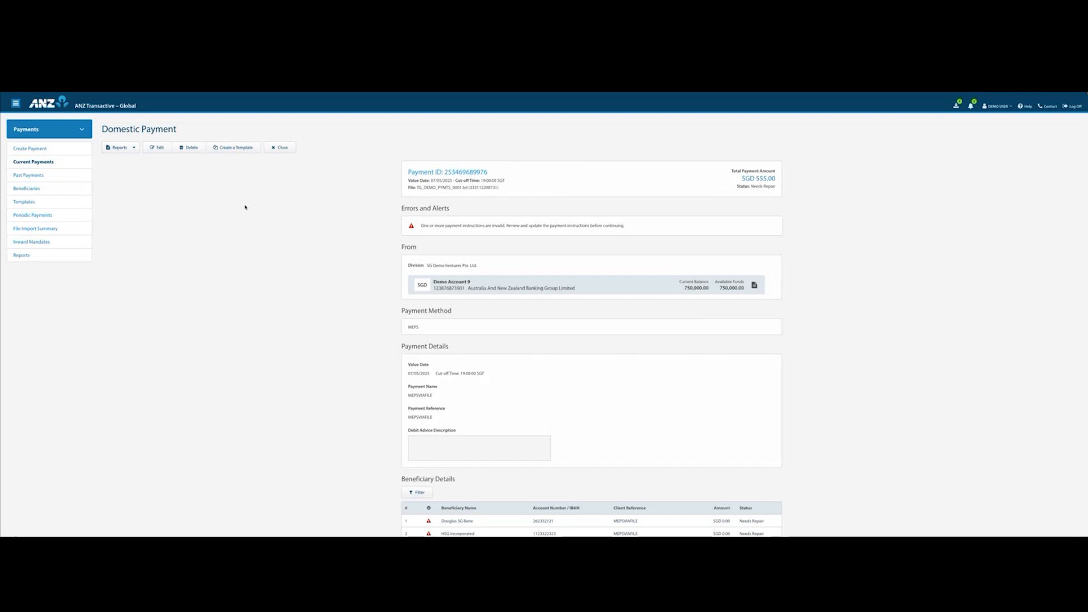
scroll(374, 266, down, 2)
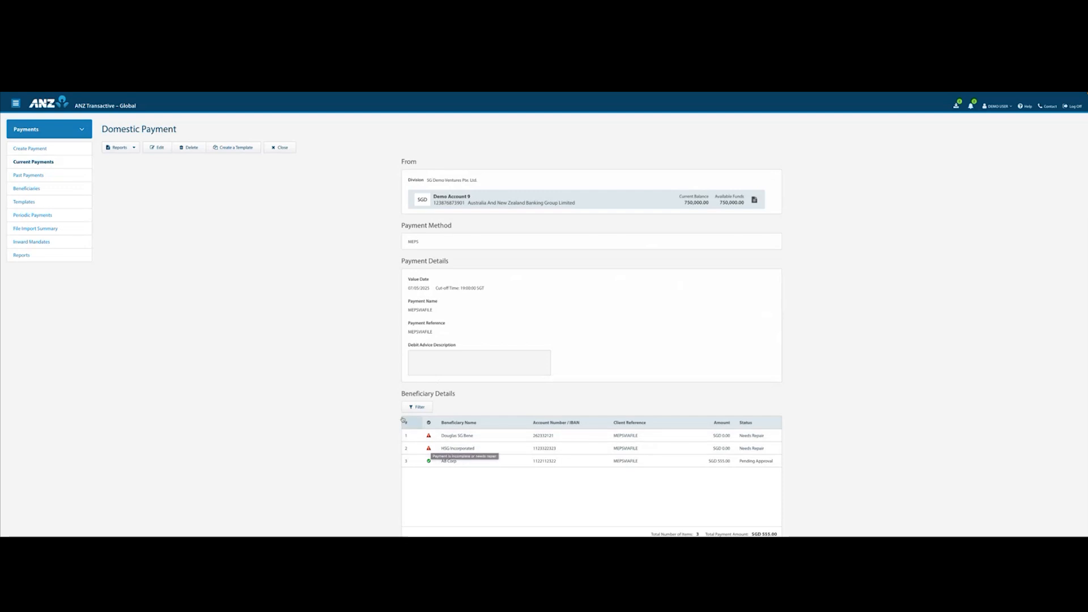
Edit the domestic payment and save an amount of SGD 999.00 for the first beneficiary.
click(157, 147)
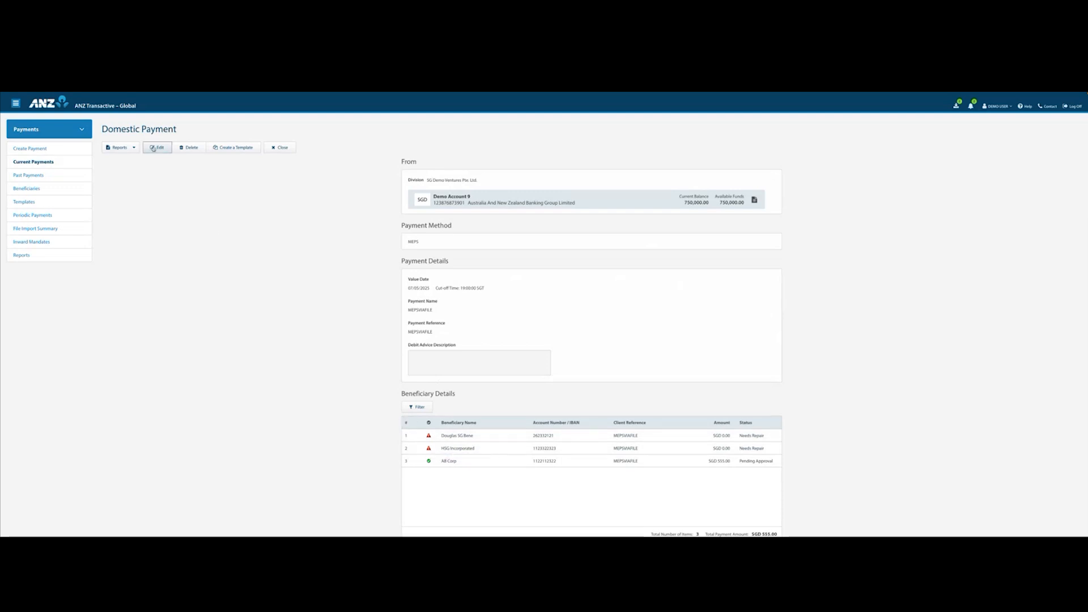
scroll(376, 354, down, 5)
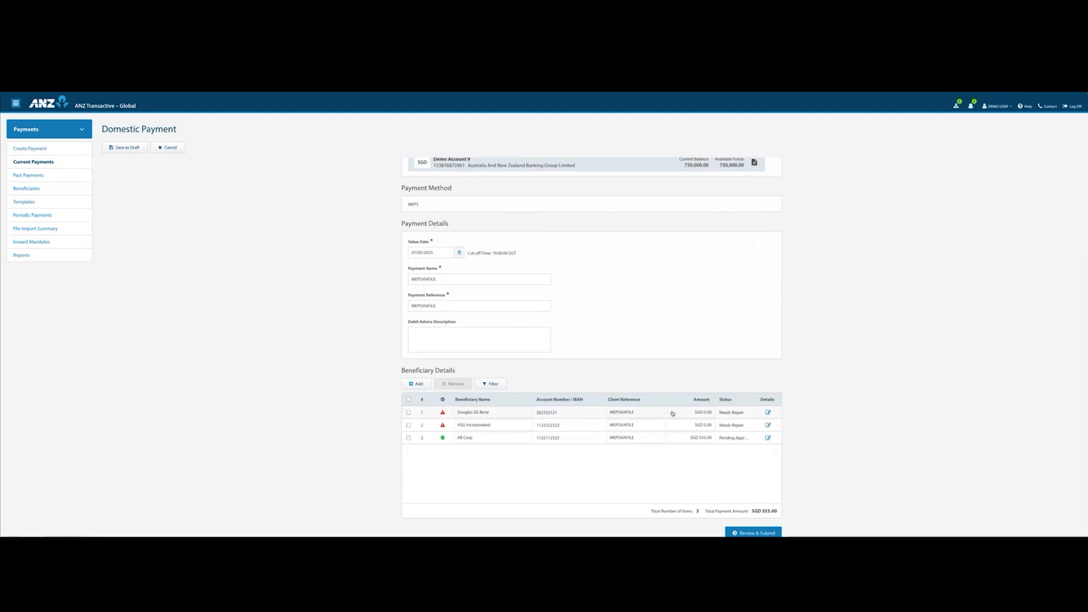
click(768, 413)
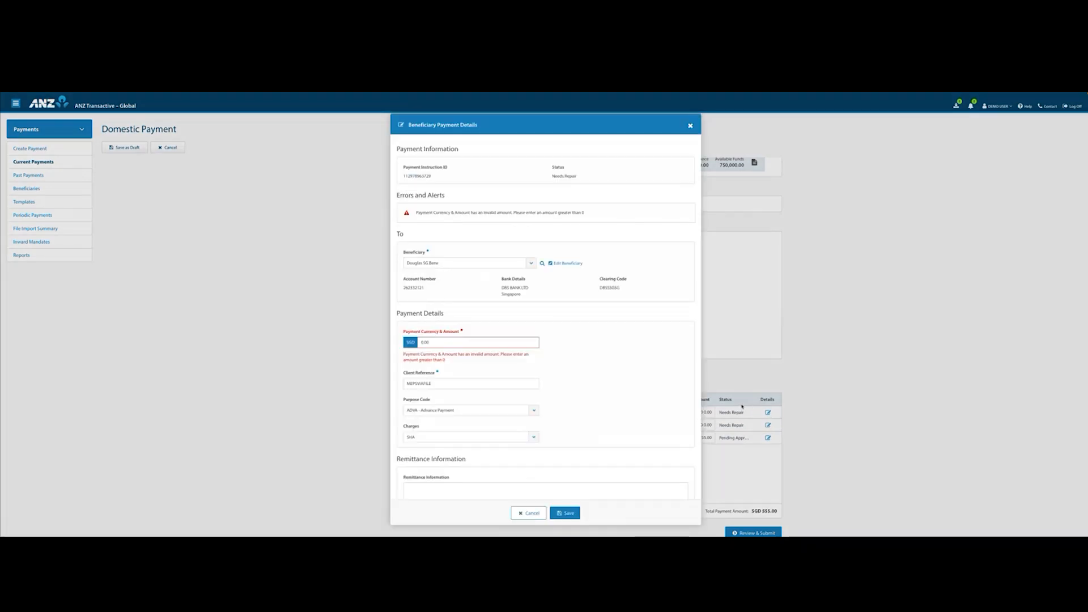
click(450, 344)
drag(429, 344, 420, 344)
text(555)
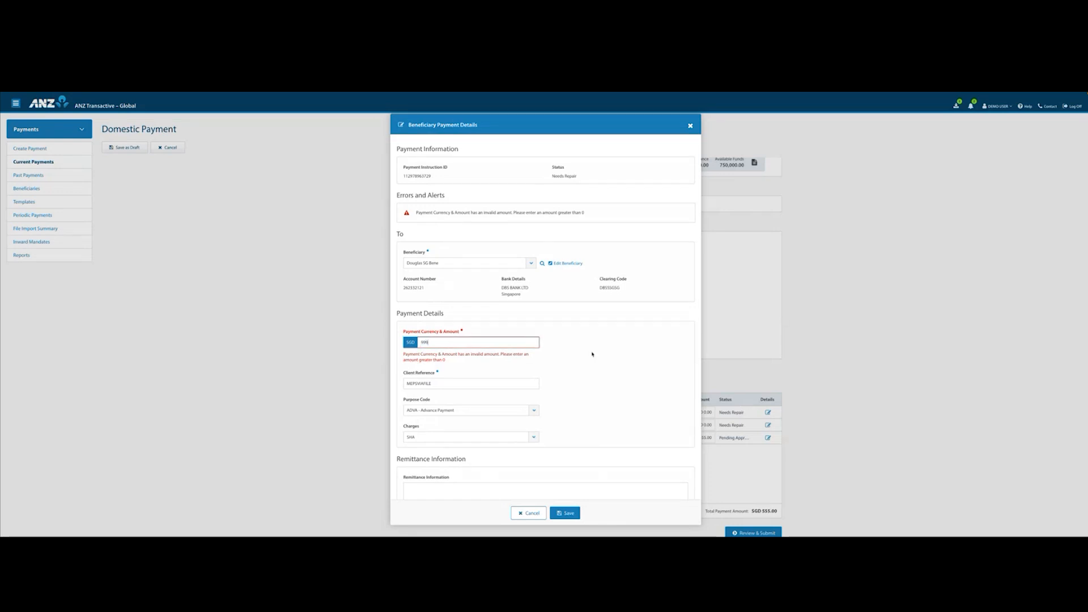
click(565, 512)
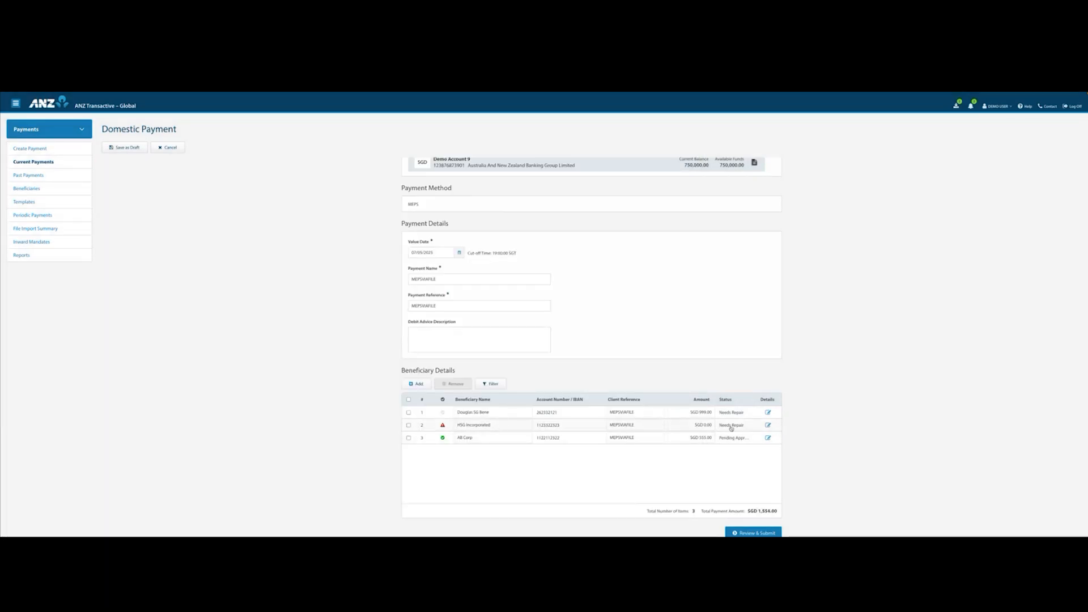
Remove the HSG Incorporated beneficiary from the payment, then review it and submit it for approval.
click(409, 426)
click(455, 384)
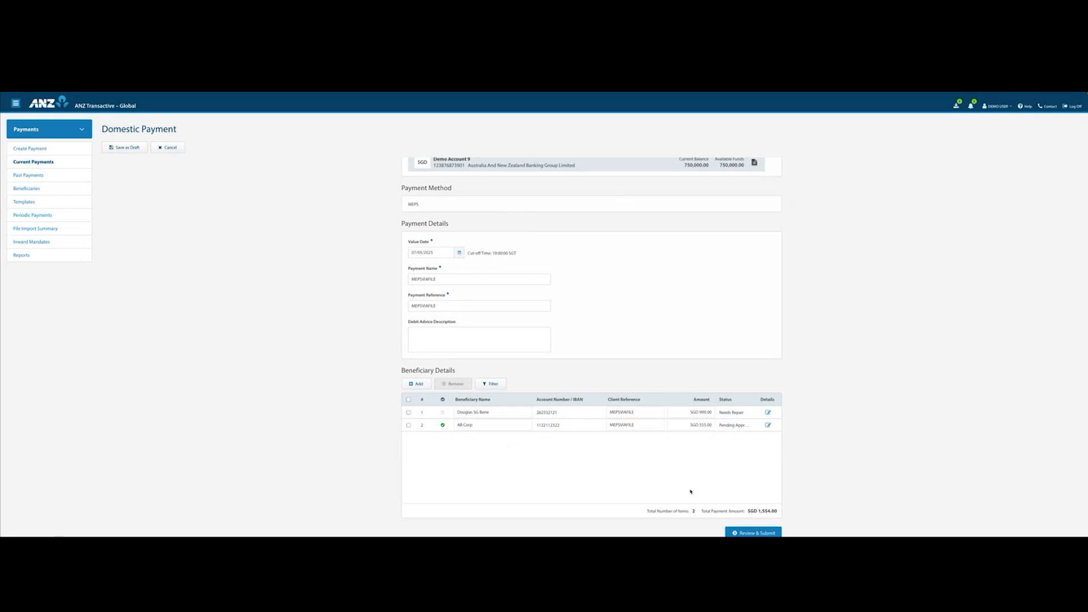
click(741, 530)
scroll(605, 443, down, 3)
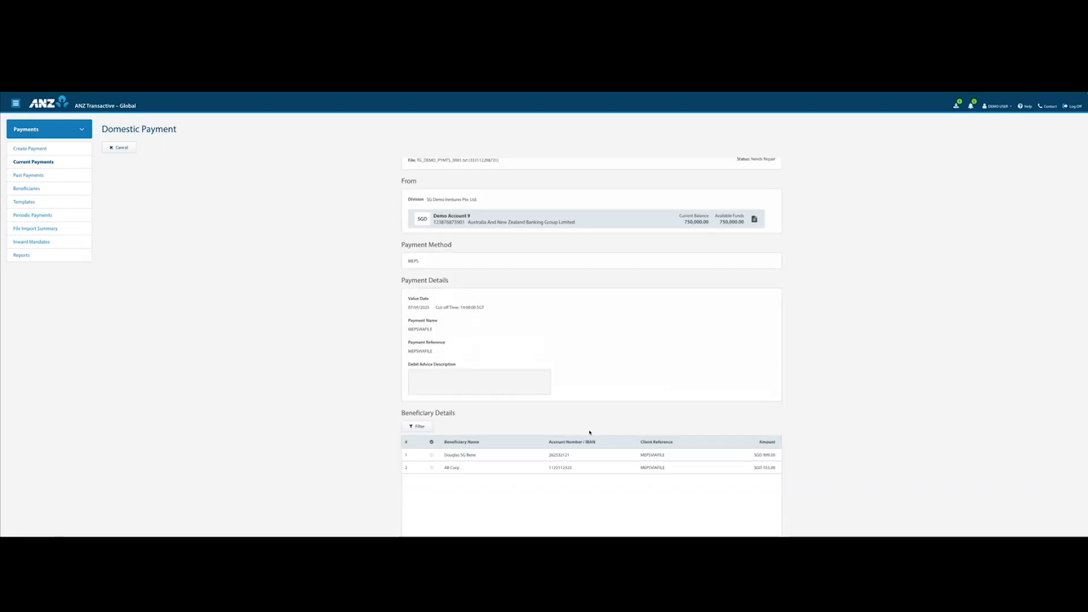
click(754, 530)
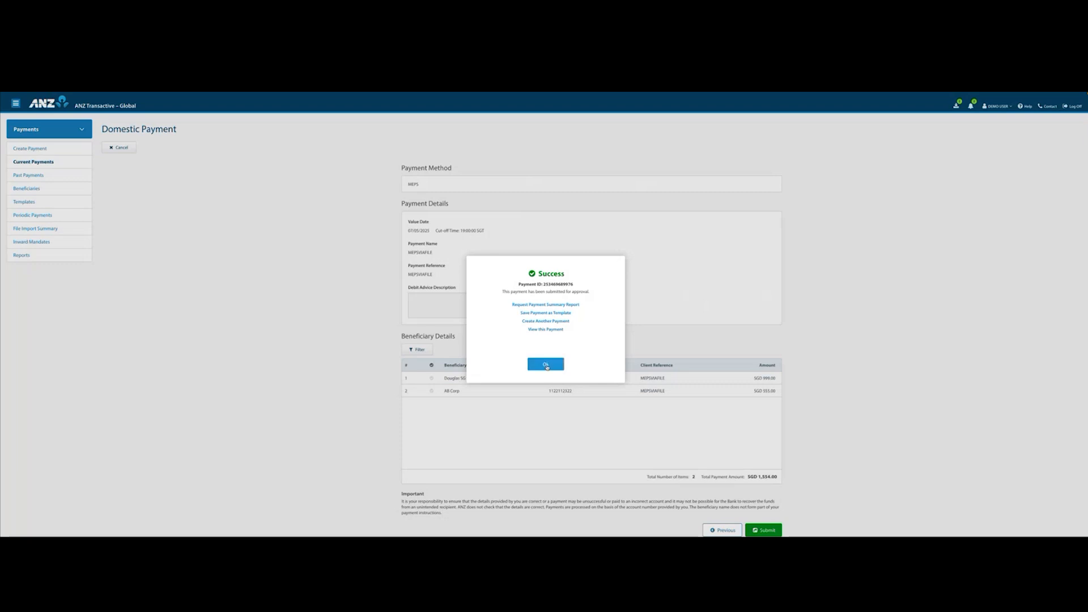
click(546, 365)
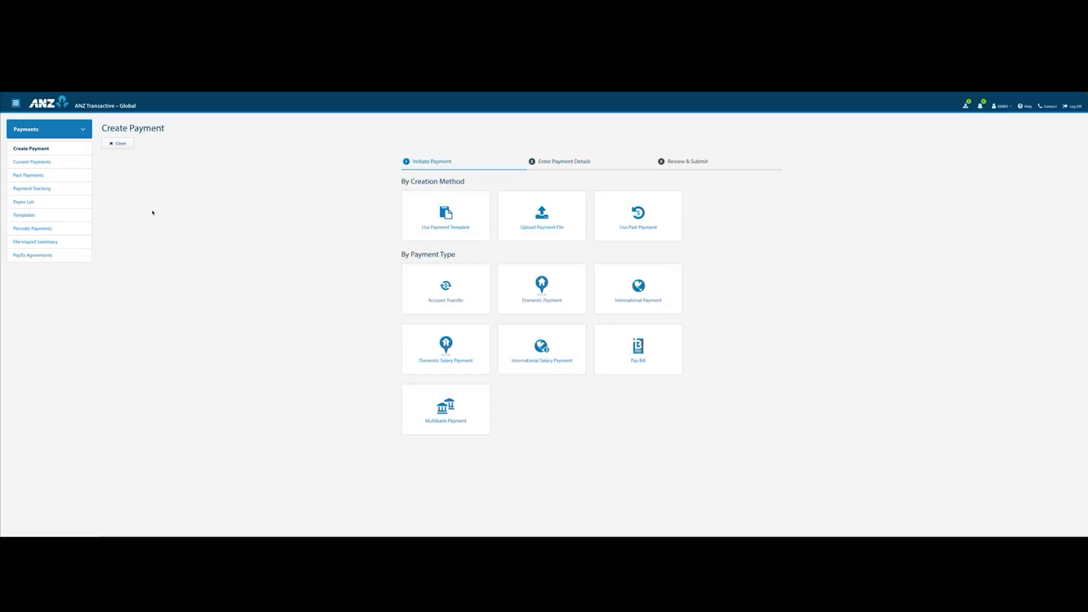
Go to Other Settings under Administration and open the details of Test Division 1.
click(71, 132)
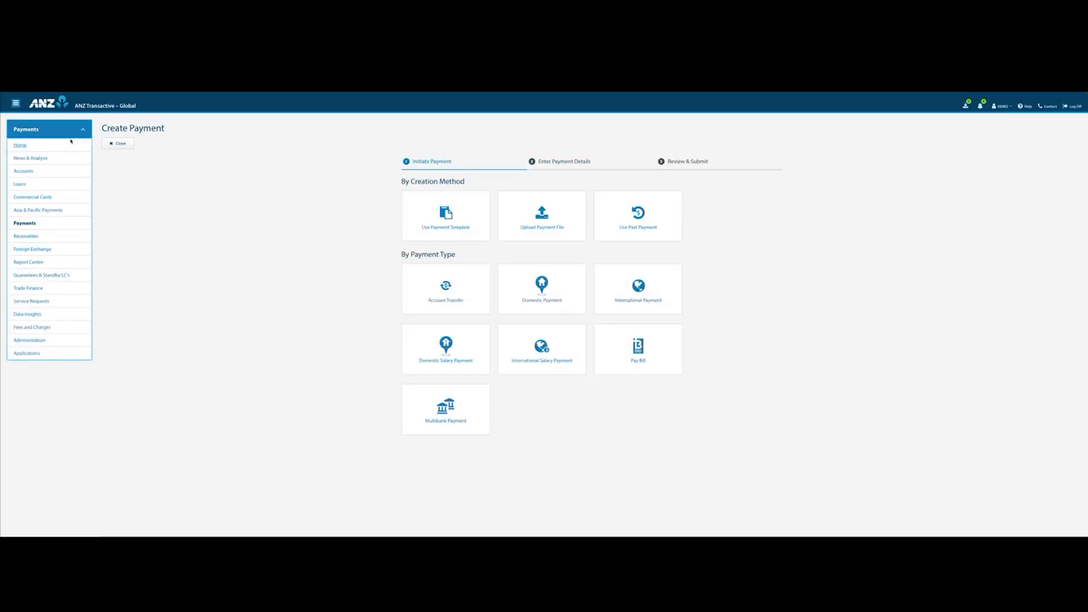
click(29, 340)
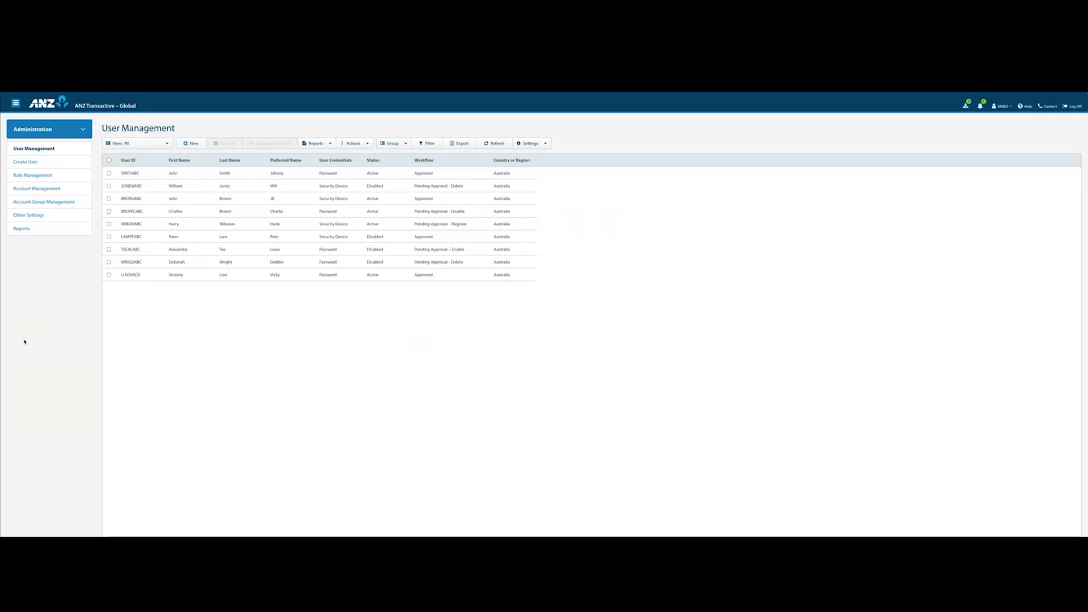
click(33, 216)
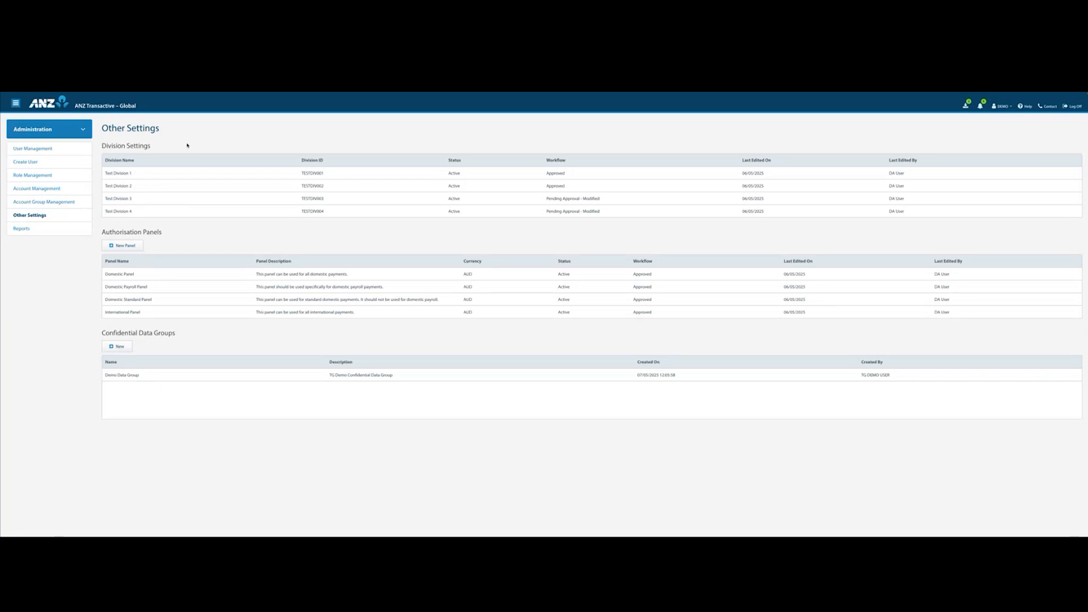
click(141, 176)
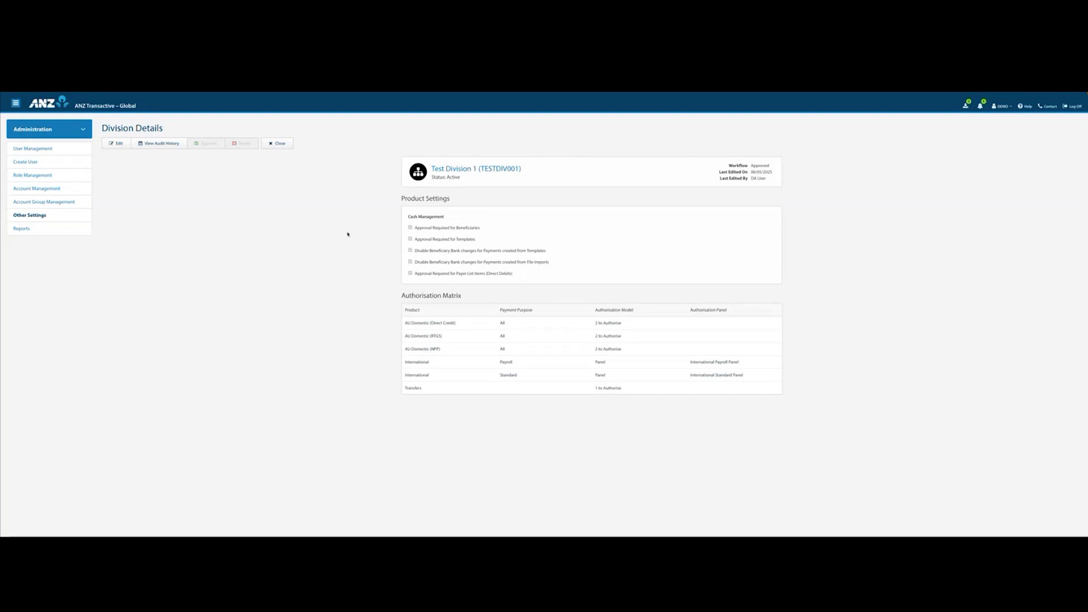
Check the editable beneficiary bank change restrictions of Test Division 1 and close the record without changes.
click(119, 145)
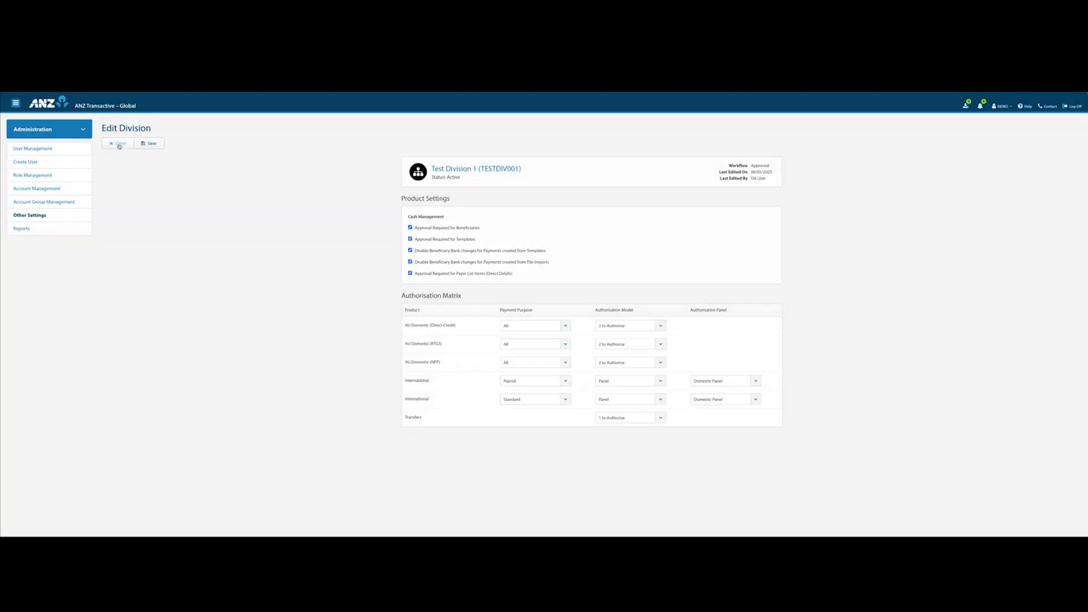
click(410, 250)
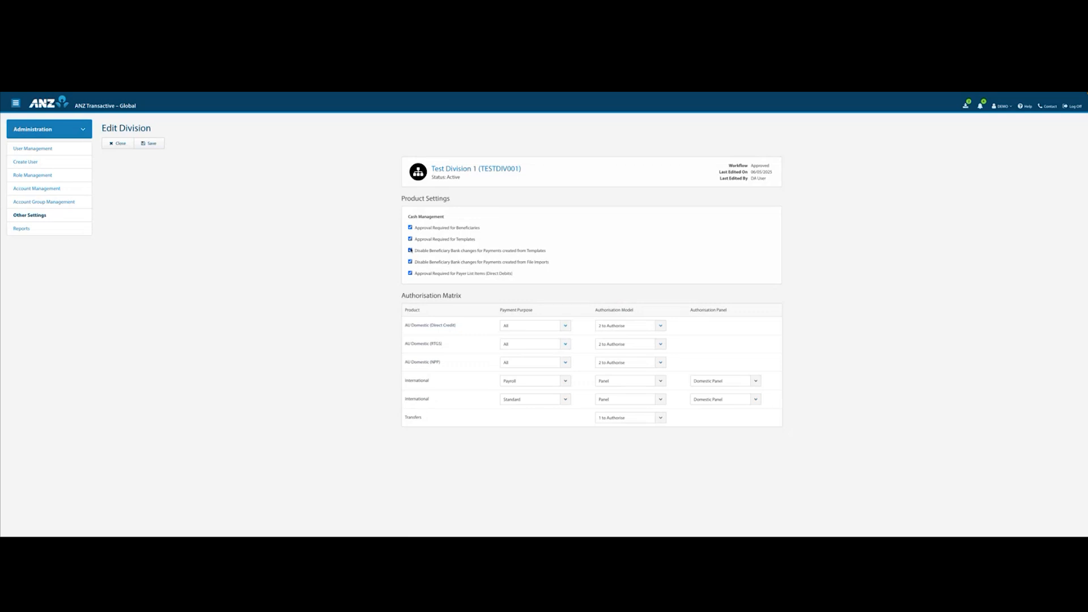
click(139, 143)
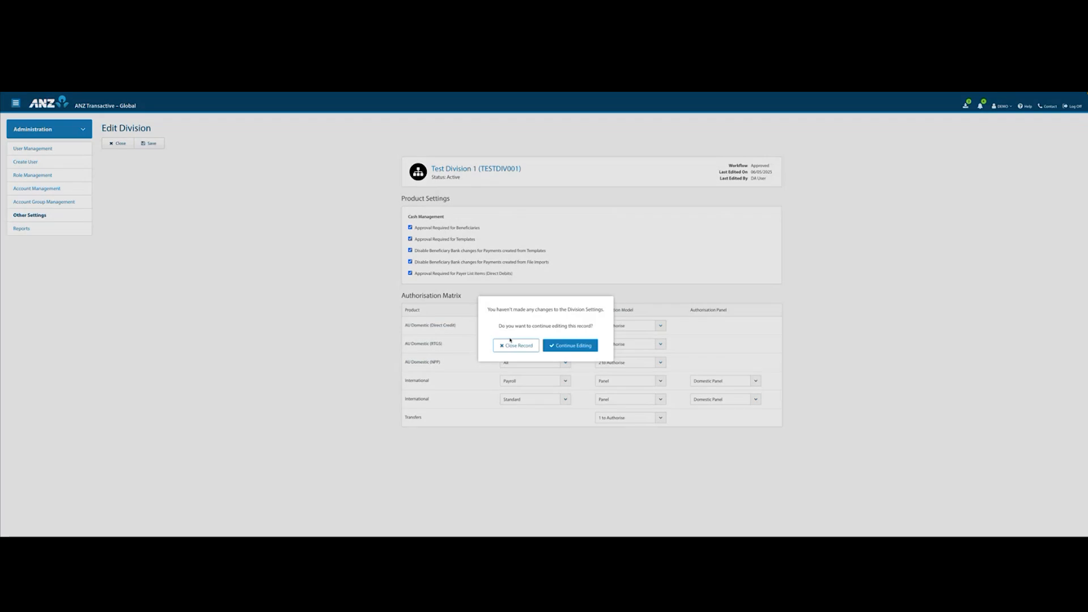
click(513, 345)
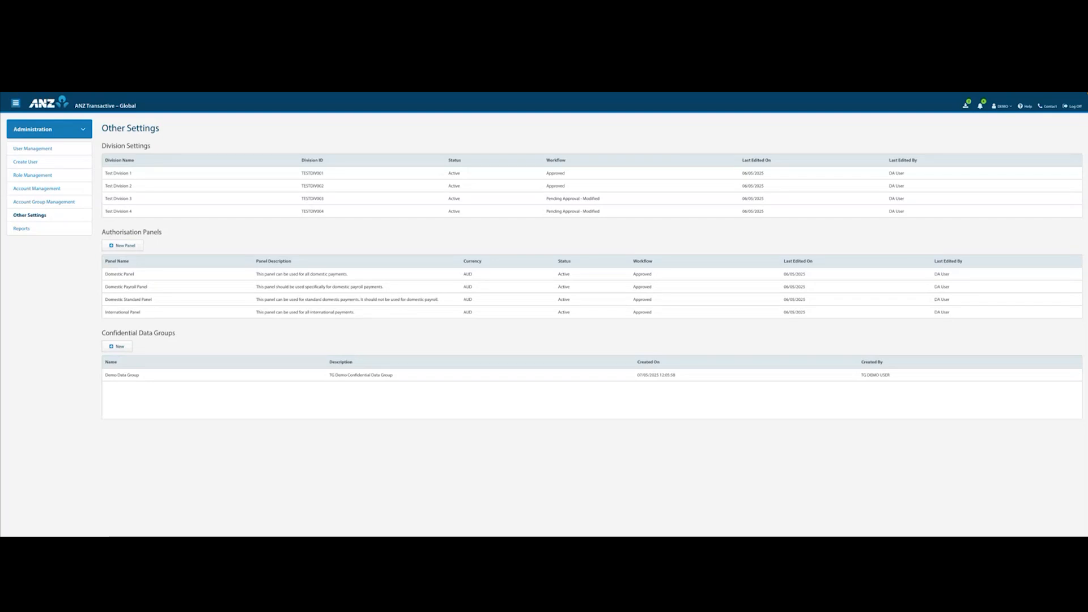
Return from Administration to the Create Payment page.
click(79, 129)
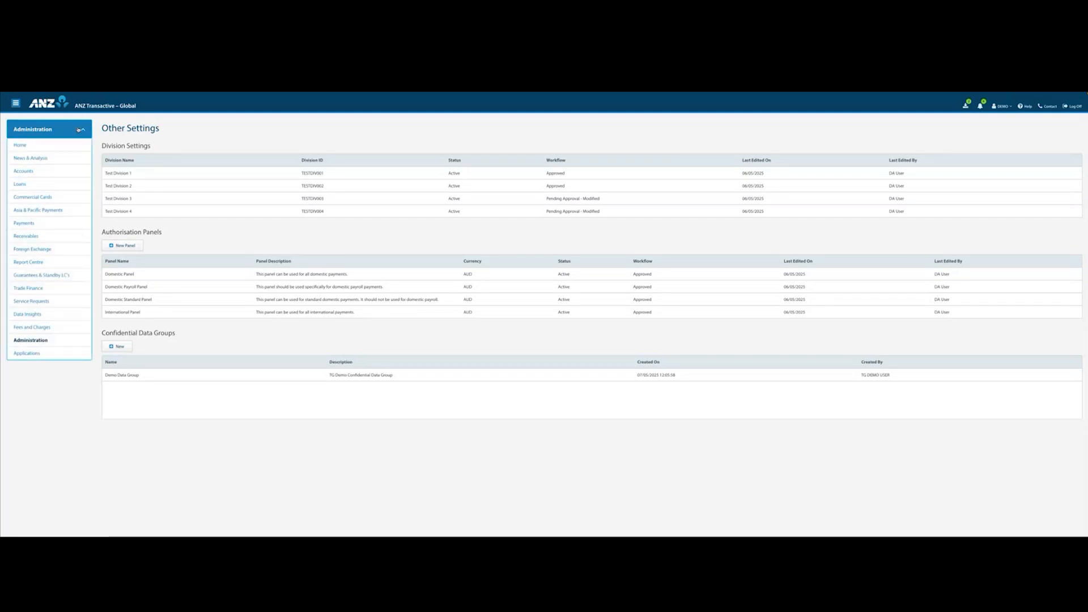
click(23, 223)
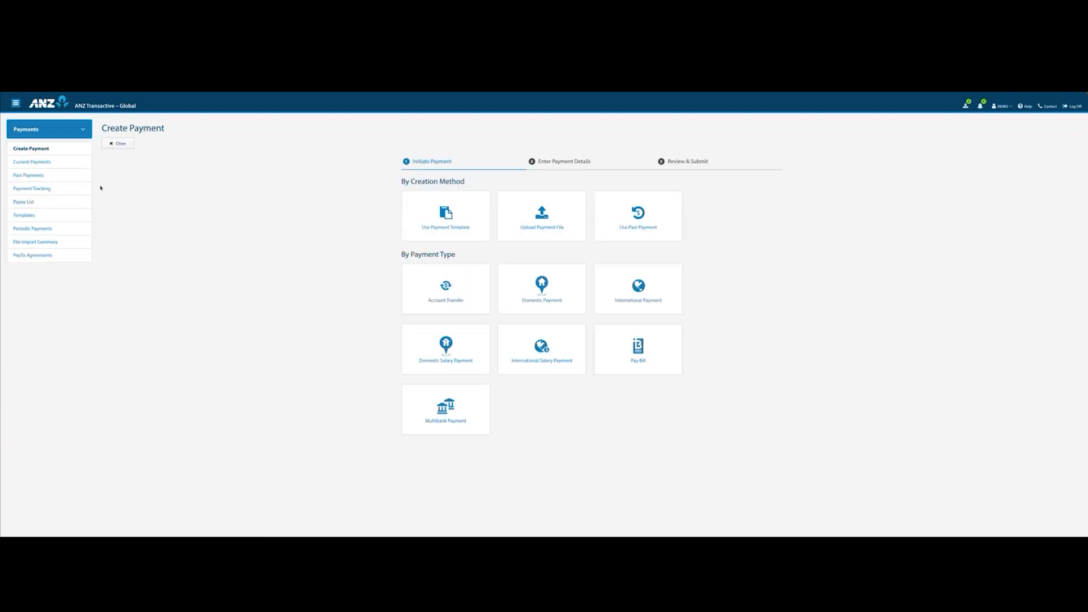
Open the payment tracking details of DEMO INTL Payment 0001, download them as a PDF and close the details.
click(36, 188)
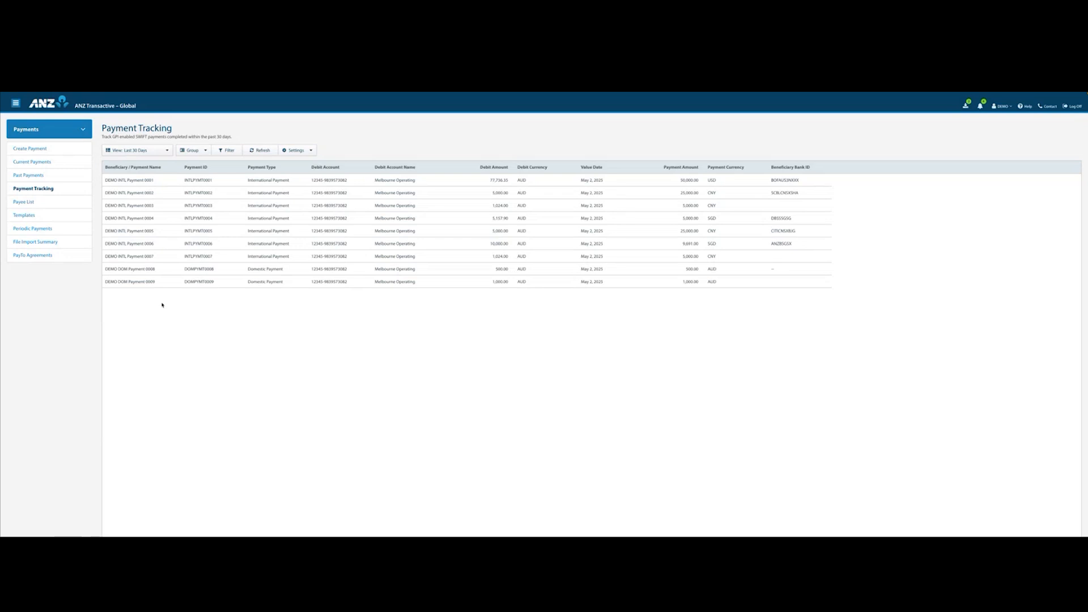
click(170, 182)
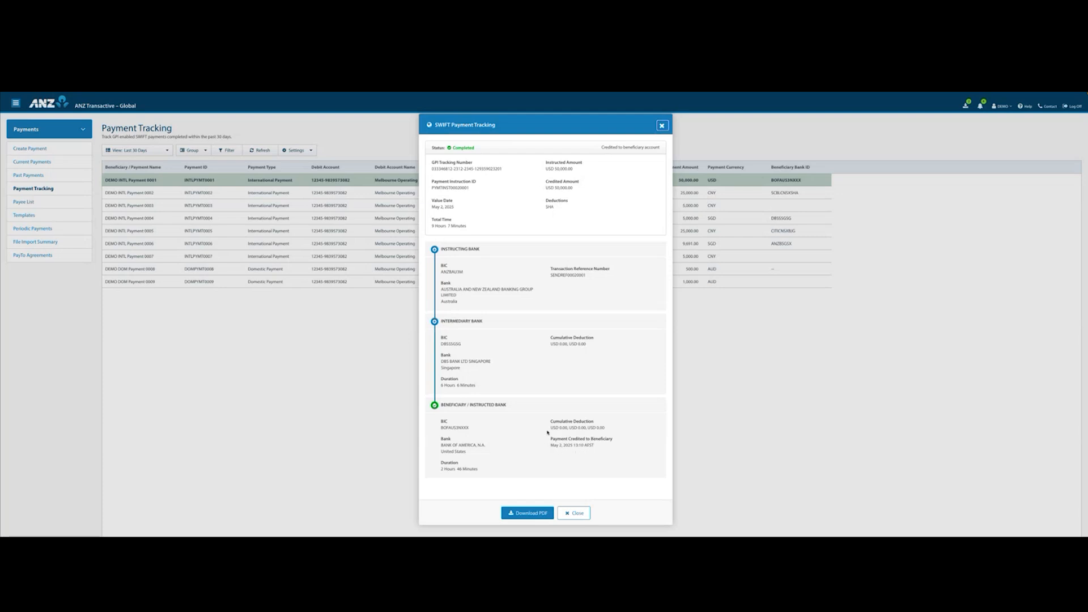
click(521, 514)
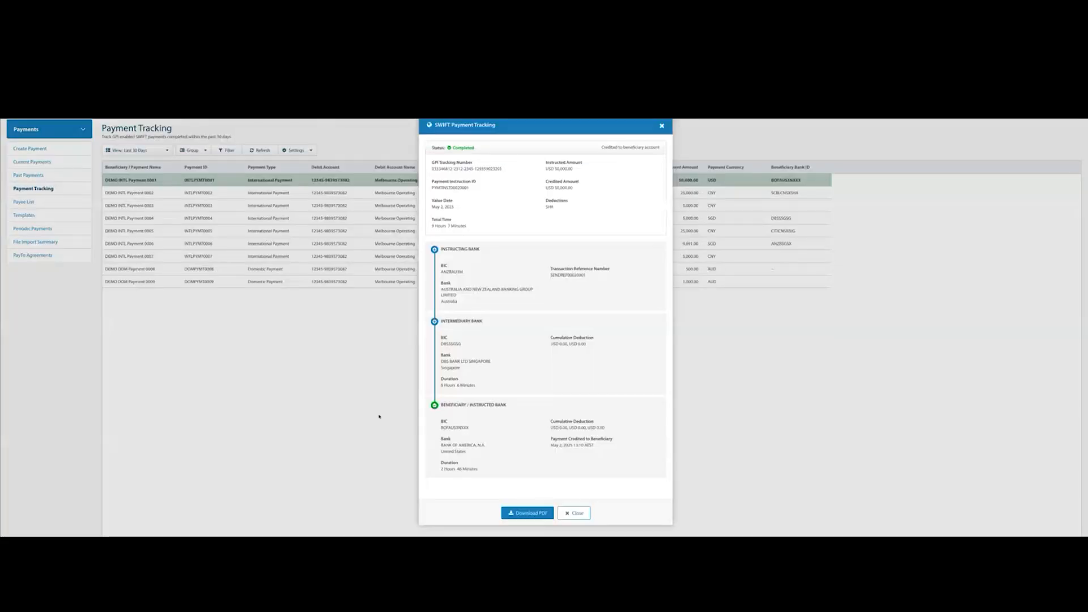
click(574, 513)
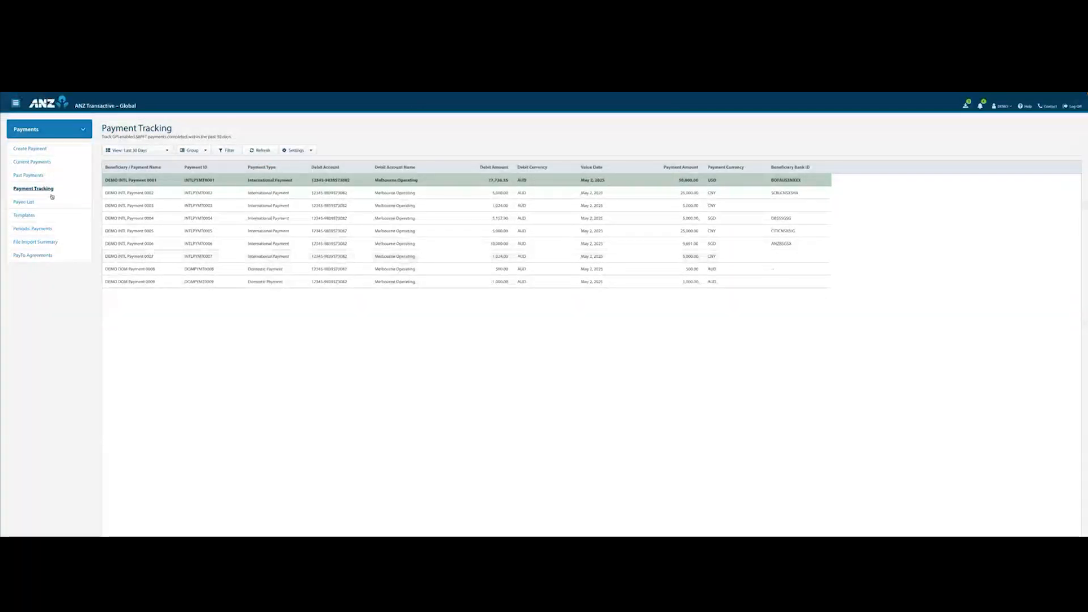
Set a Past Payments search for value dates 01/04/2025 to 30/04/2025 and save the criteria as April 2 2025.
click(30, 175)
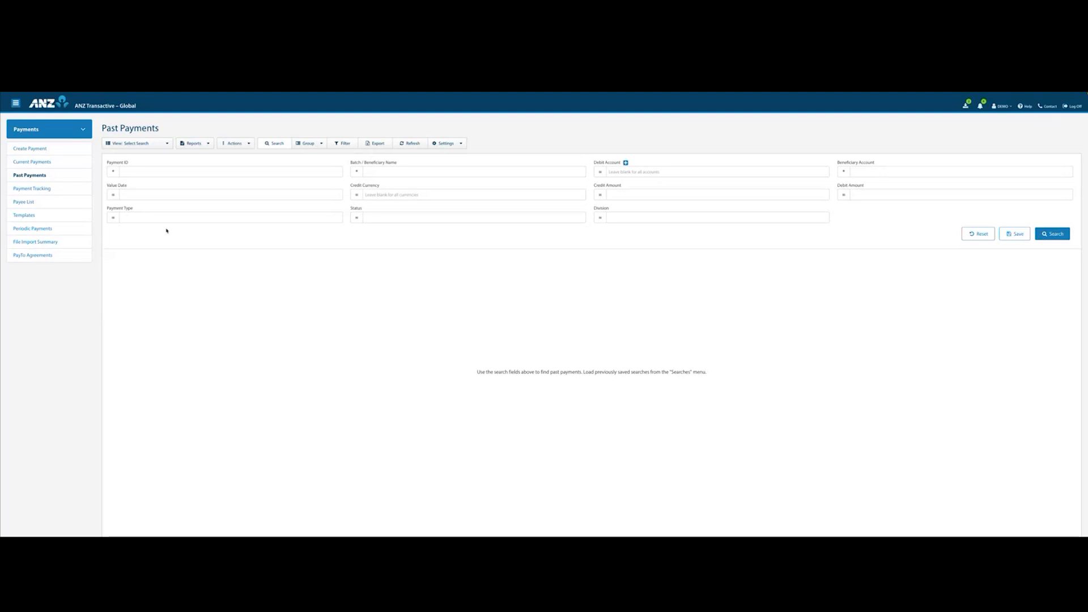
click(114, 194)
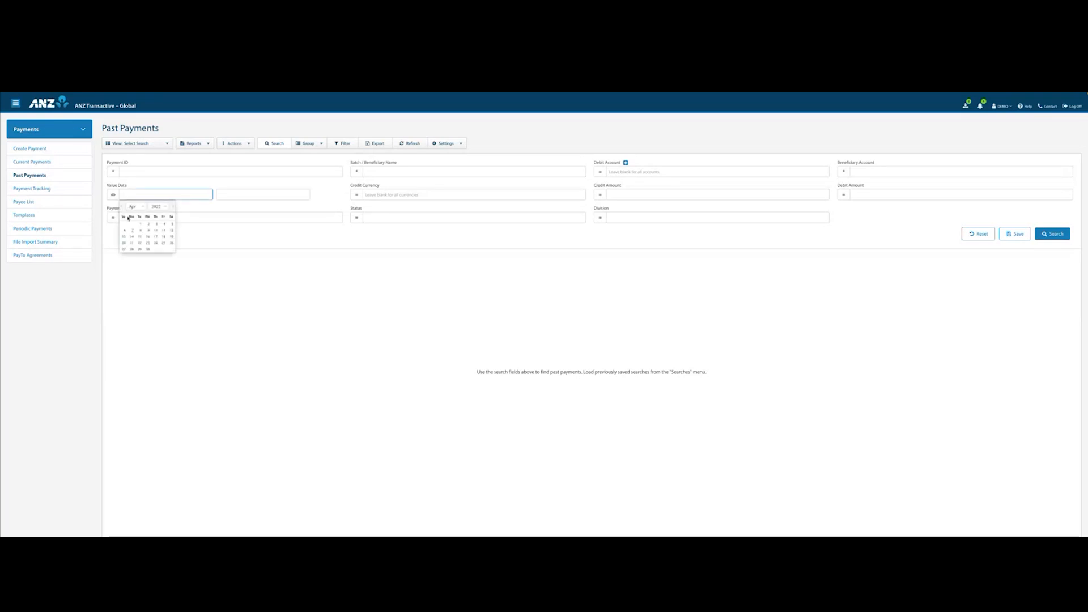
click(139, 223)
click(245, 249)
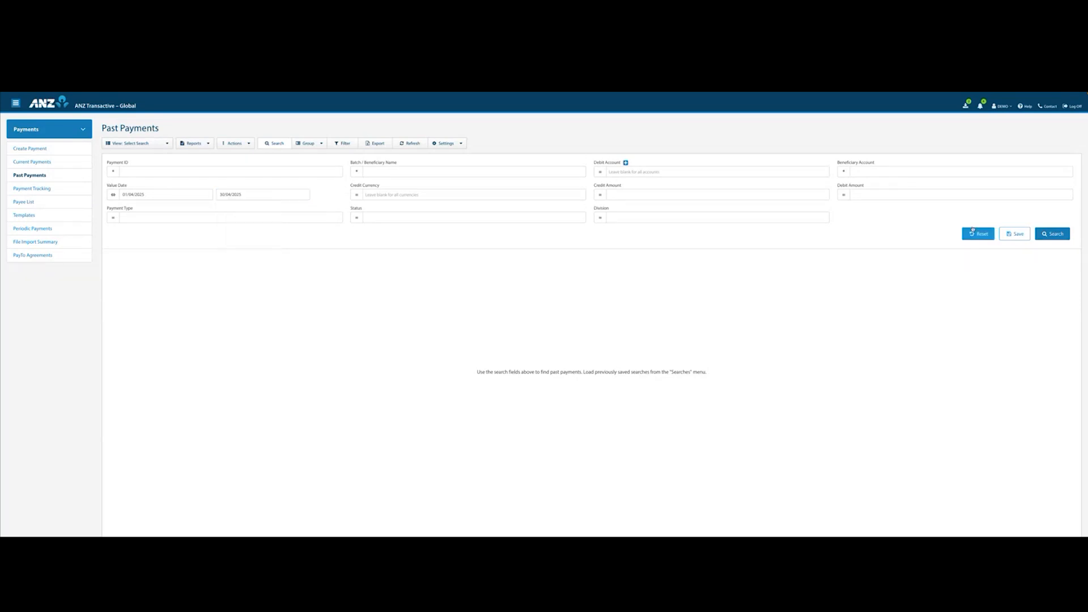
click(1014, 234)
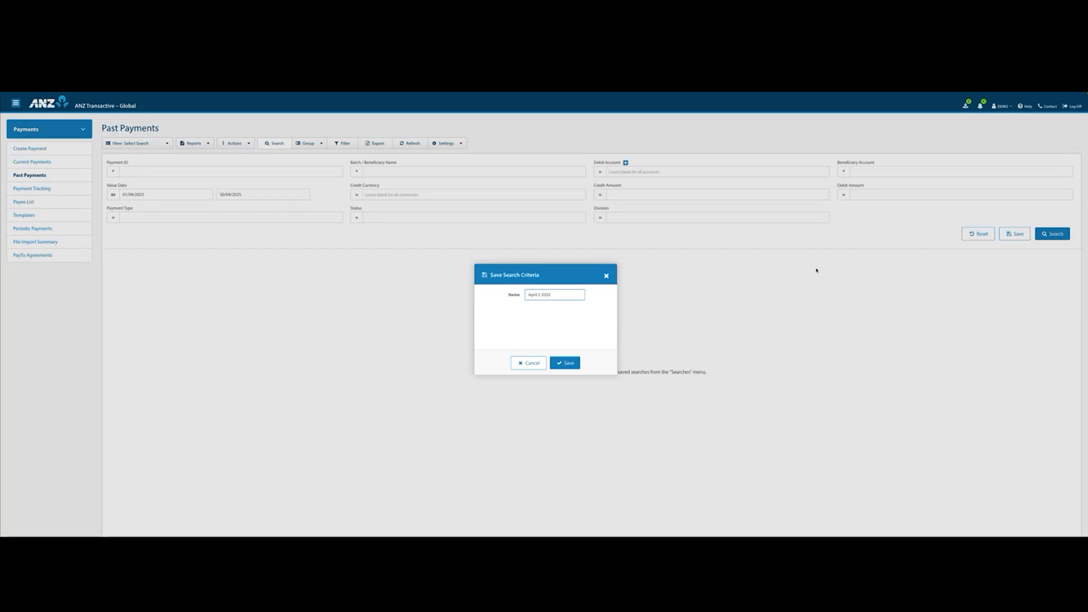
click(565, 363)
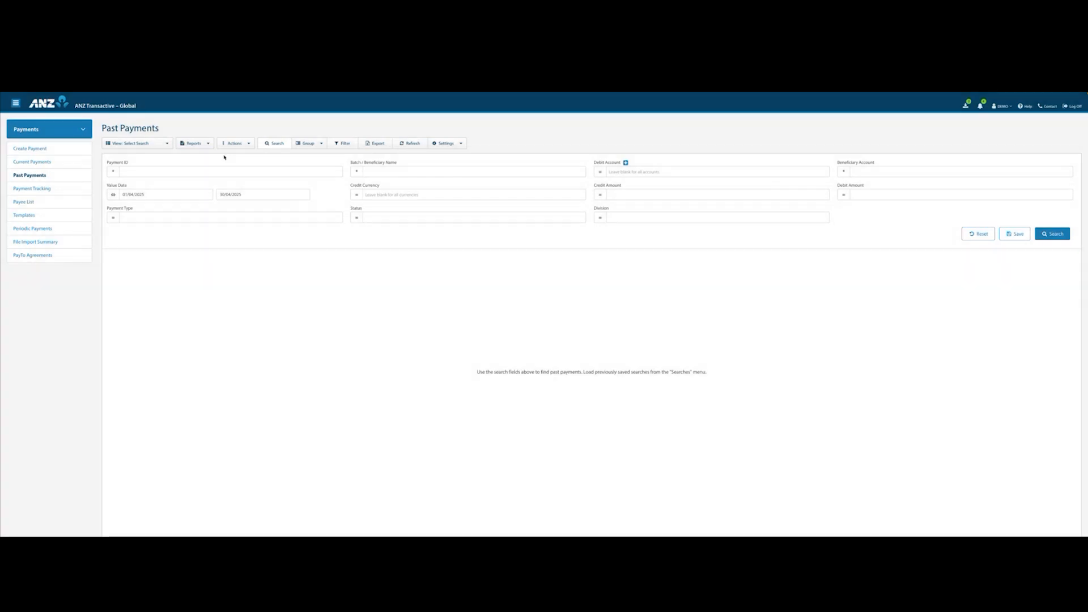
Check the list of saved searches and run the past payments search with the entered date range.
click(168, 145)
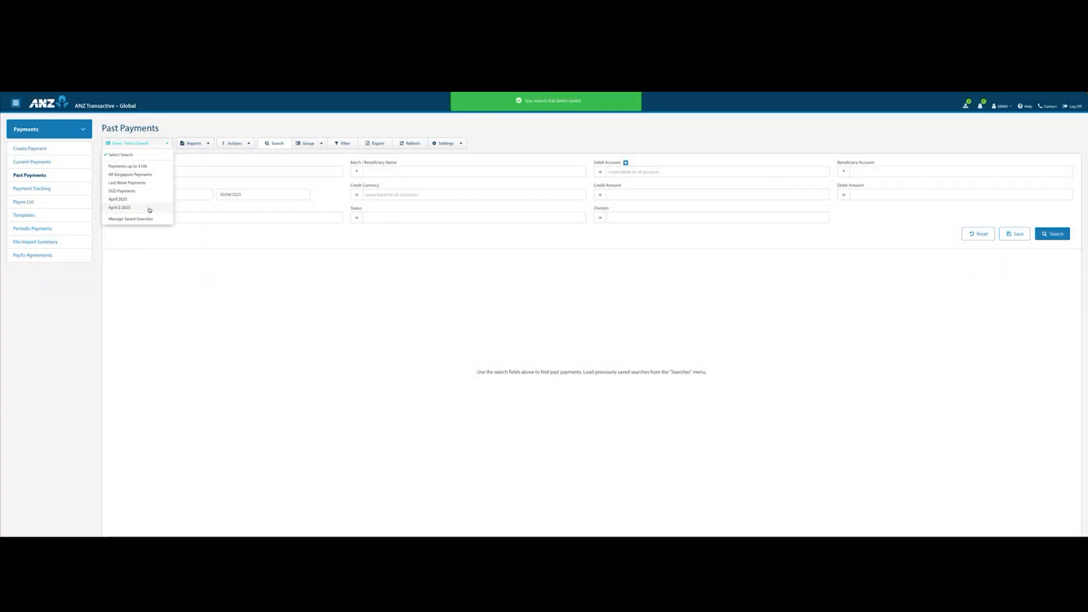
click(168, 145)
click(1052, 233)
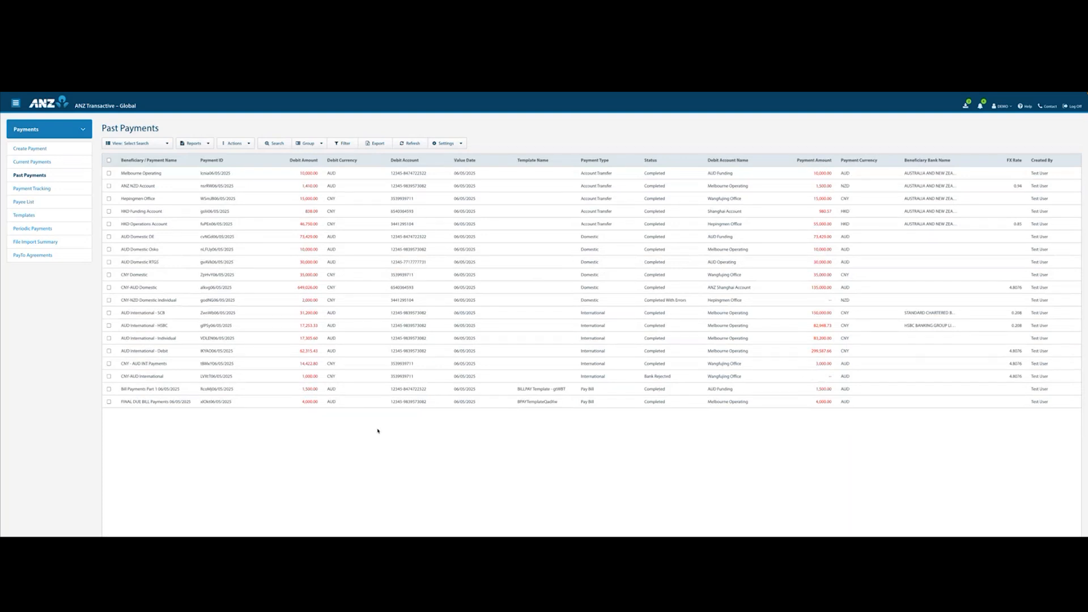
Open the AUD International - SCB payment's beneficiary instruction, download its MT103 and close the instruction.
click(351, 312)
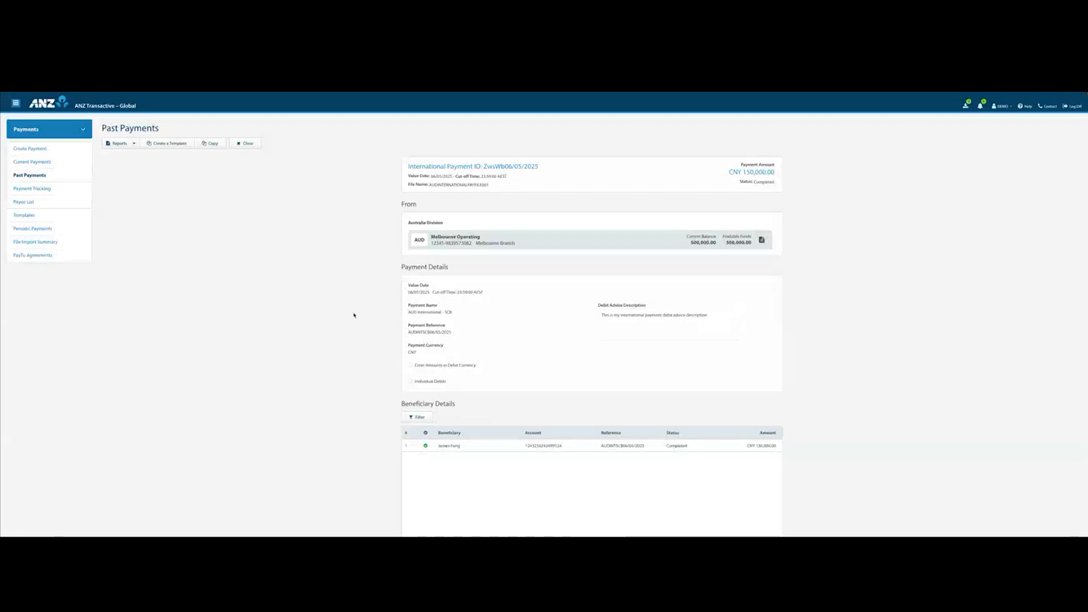
click(455, 447)
scroll(456, 448, down, 1)
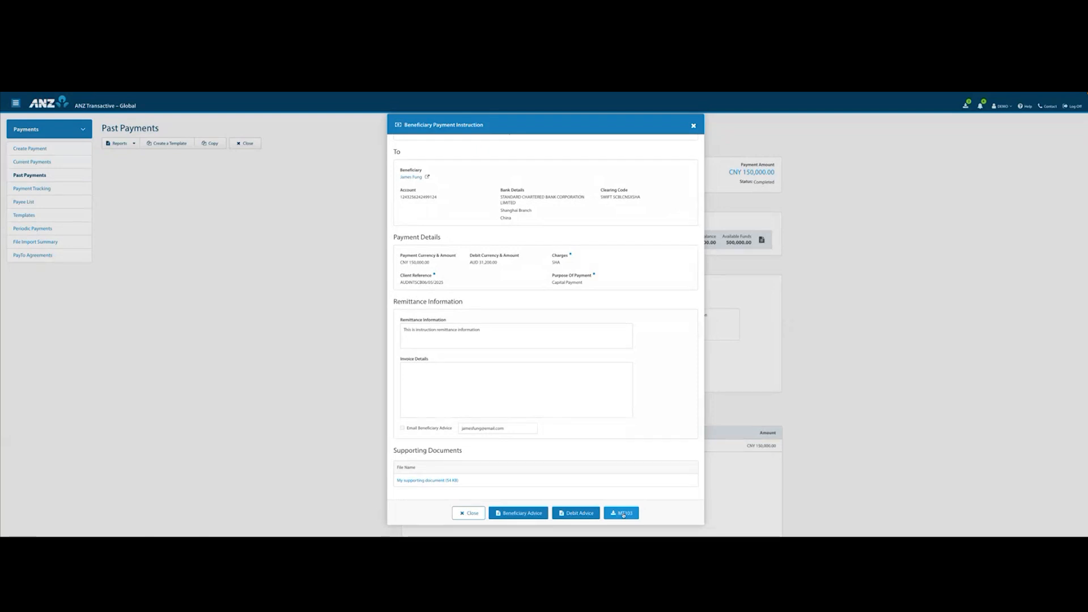
click(623, 513)
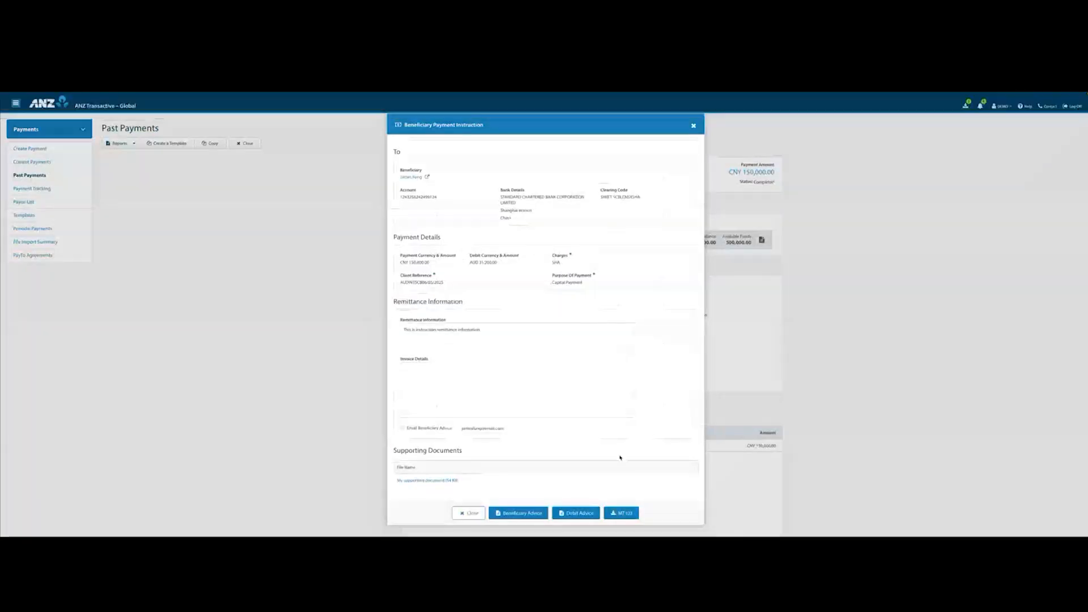
click(694, 127)
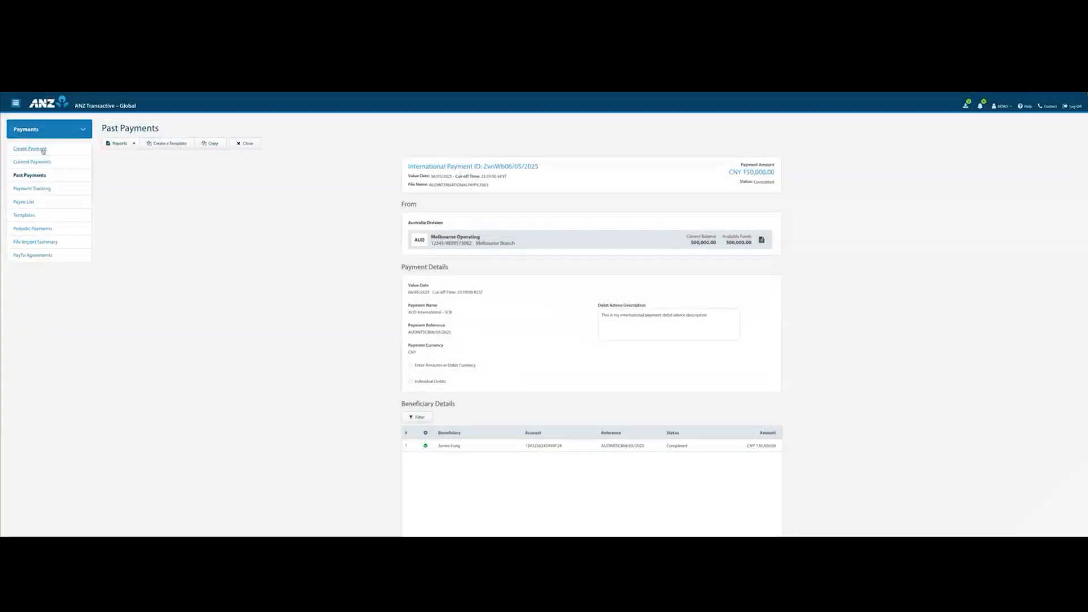
Start a new international payment with AUD Operating as the debit account.
click(43, 150)
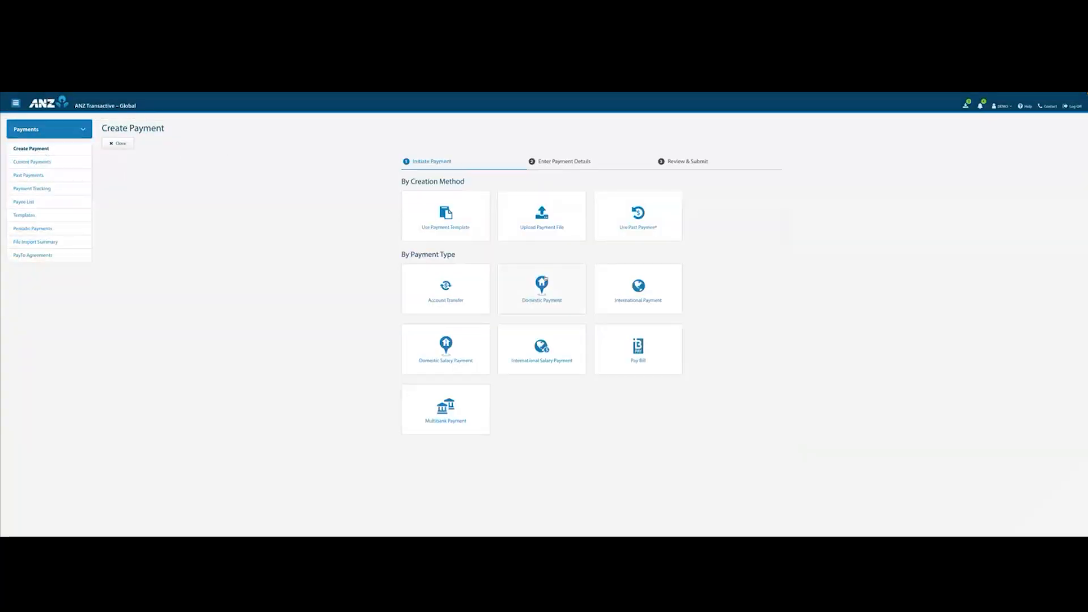
click(619, 295)
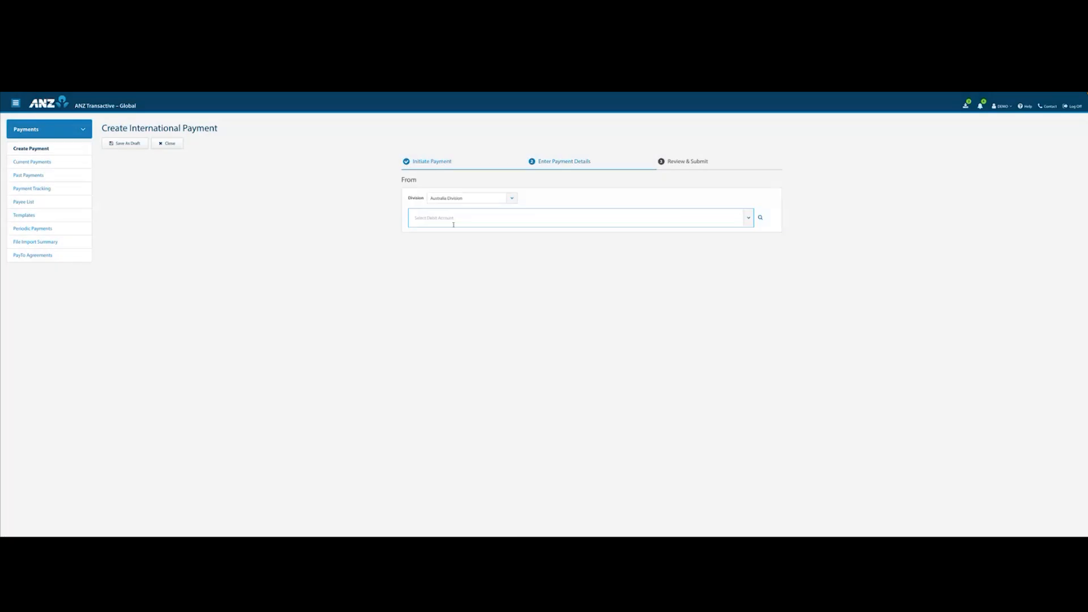
click(501, 216)
click(472, 252)
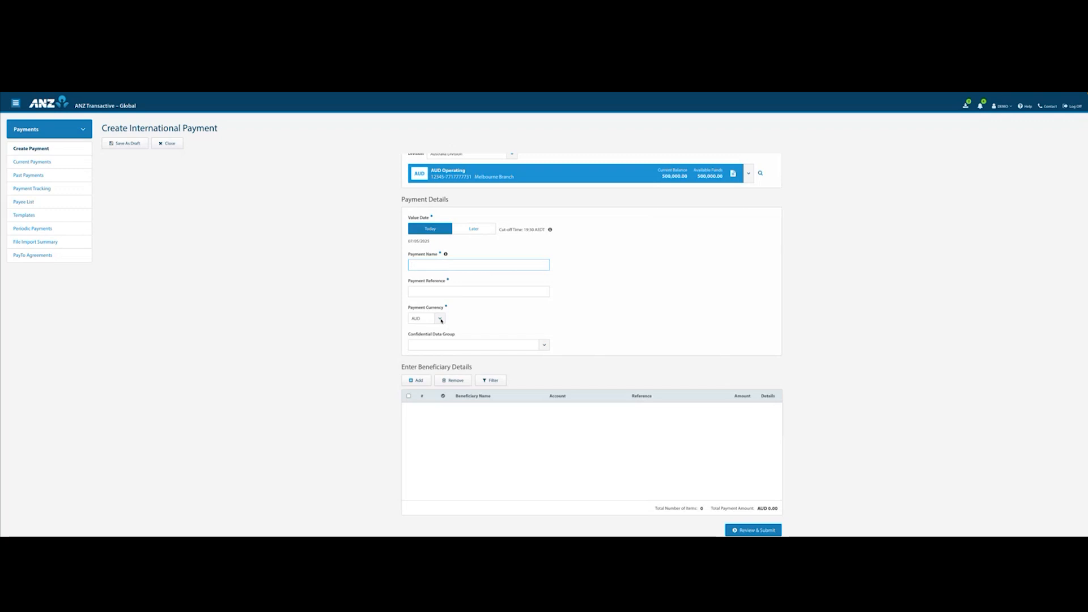
Name the payment Temp, enter 321 as the payment reference and choose USD as the payment currency.
click(434, 293)
click(439, 318)
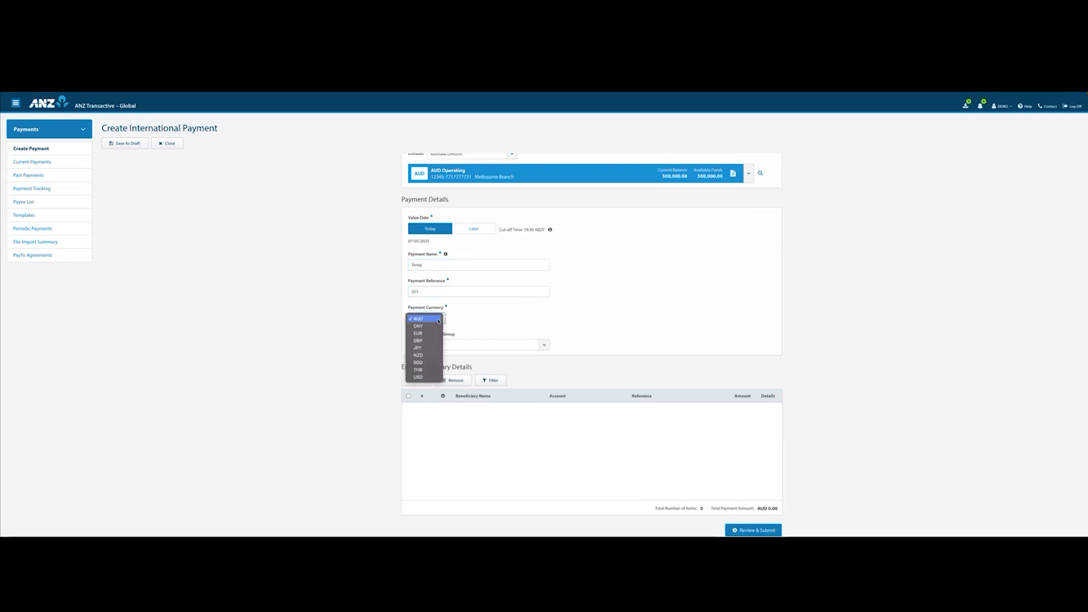
click(419, 376)
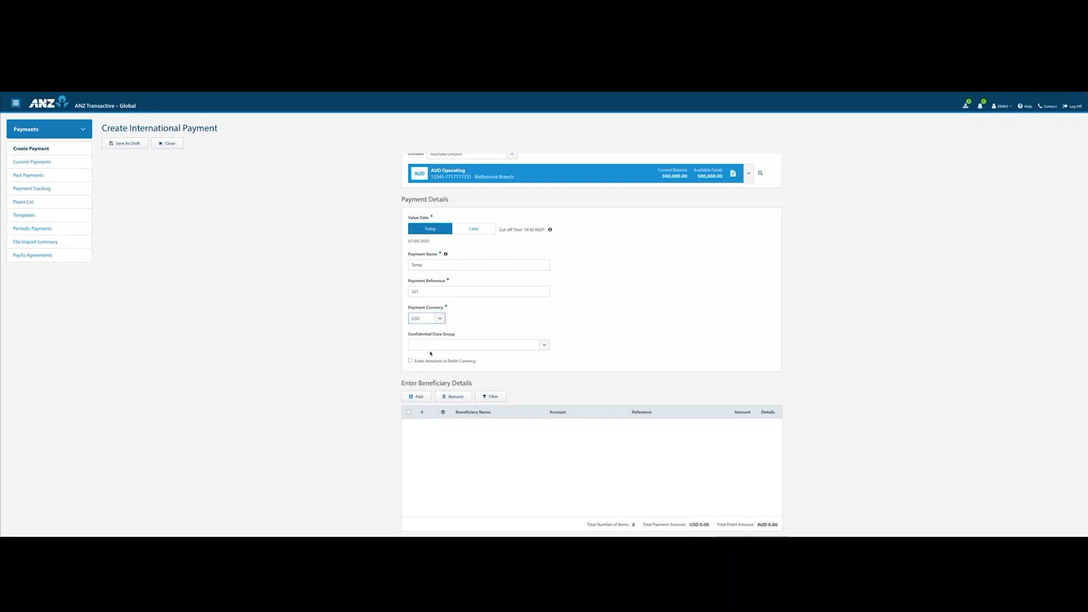
Add one existing beneficiary to the payment with an amount of USD 999.
click(419, 395)
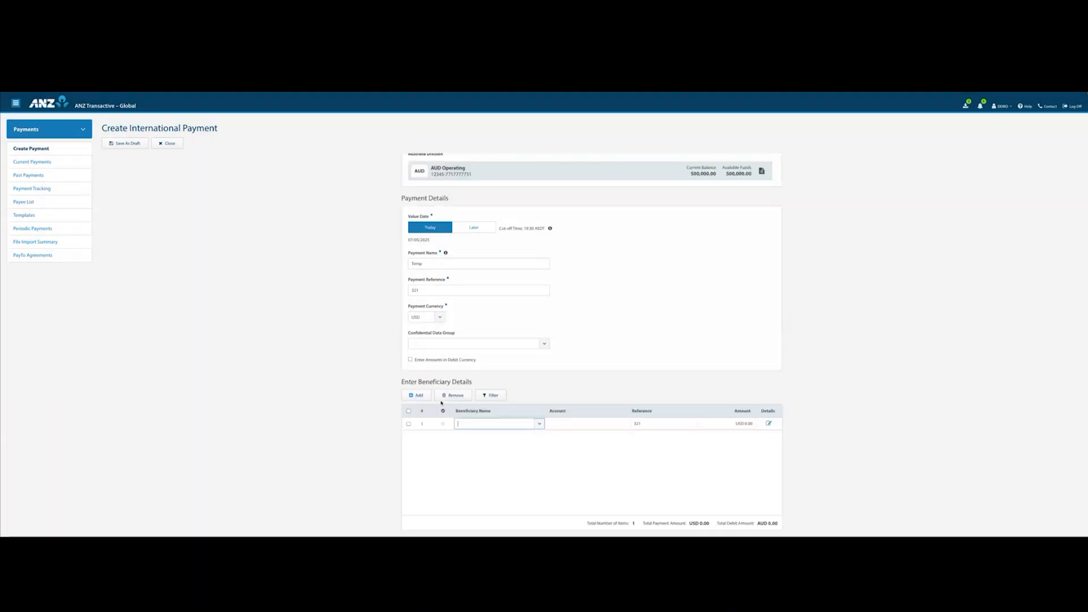
click(483, 425)
click(476, 463)
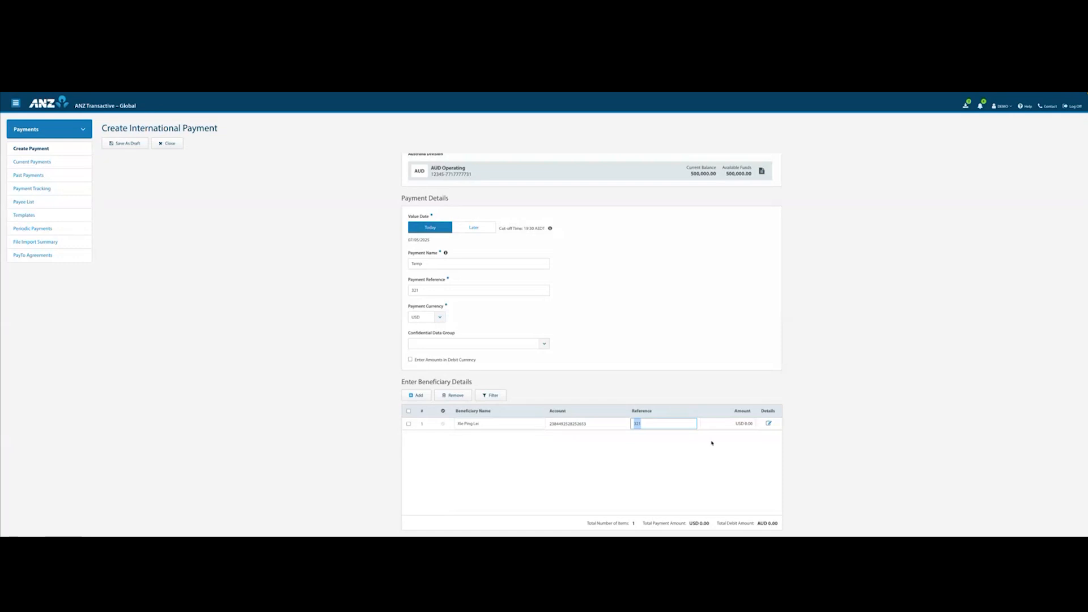
click(751, 425)
text(999)
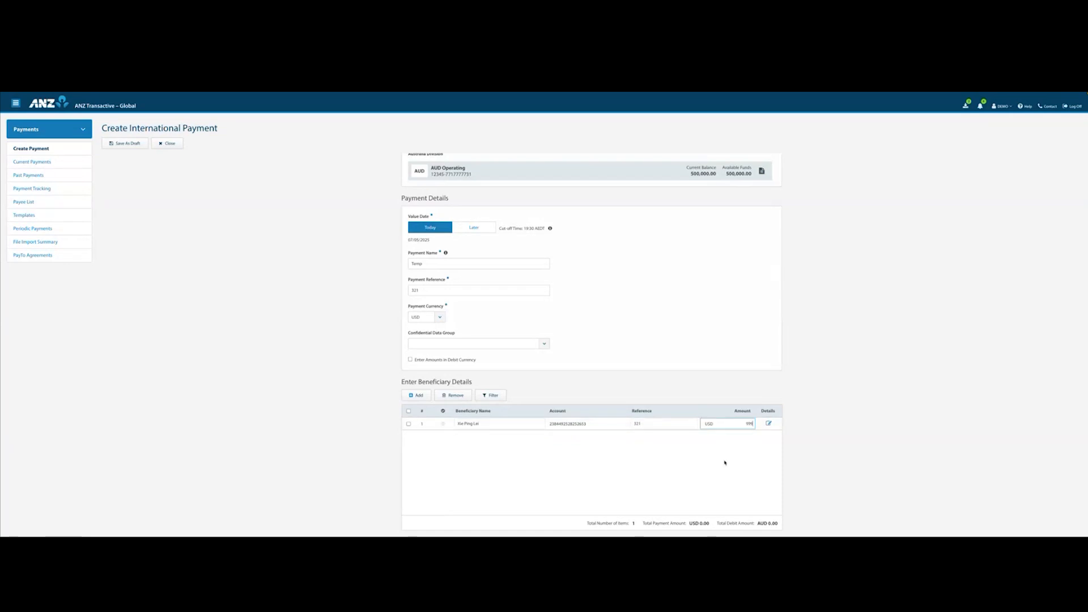
click(716, 464)
Set the FX rate type to Contract and add the ORGANISATION ABC contract to the payment.
scroll(717, 464, down, 2)
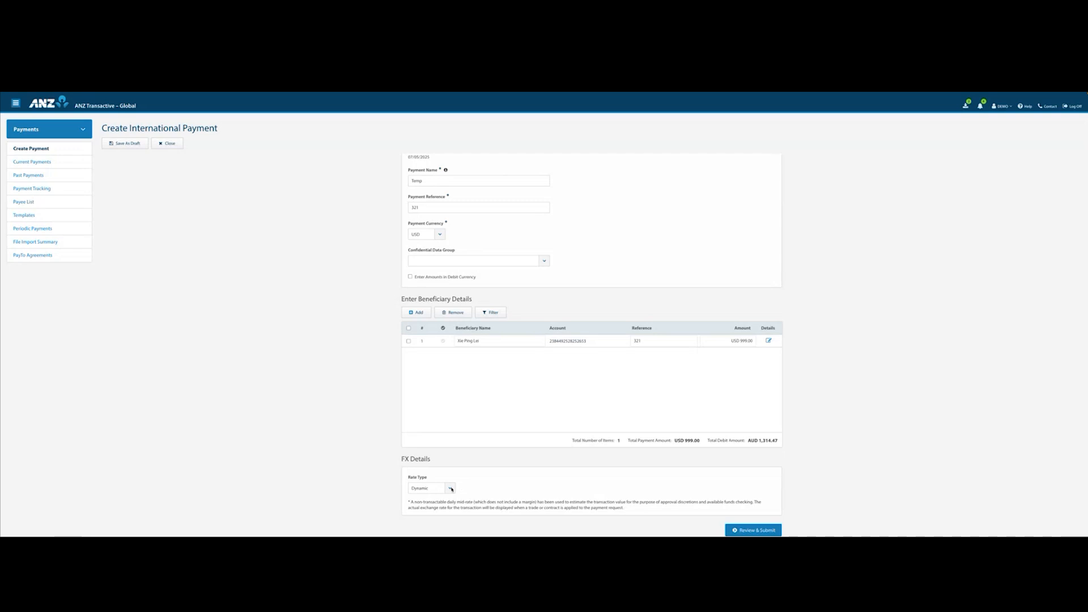
click(449, 490)
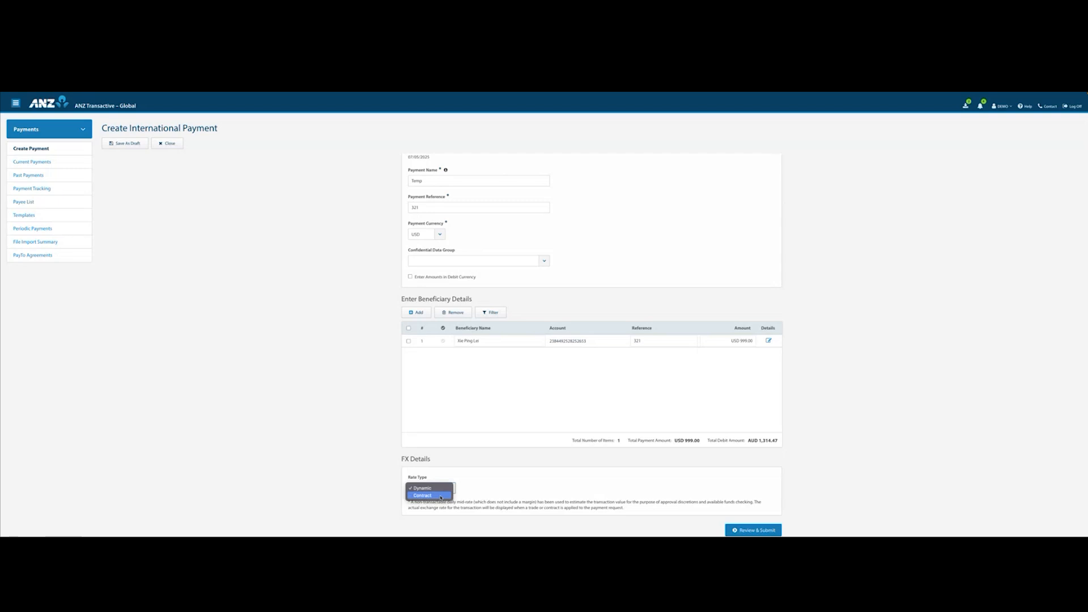
click(440, 497)
scroll(460, 497, down, 1)
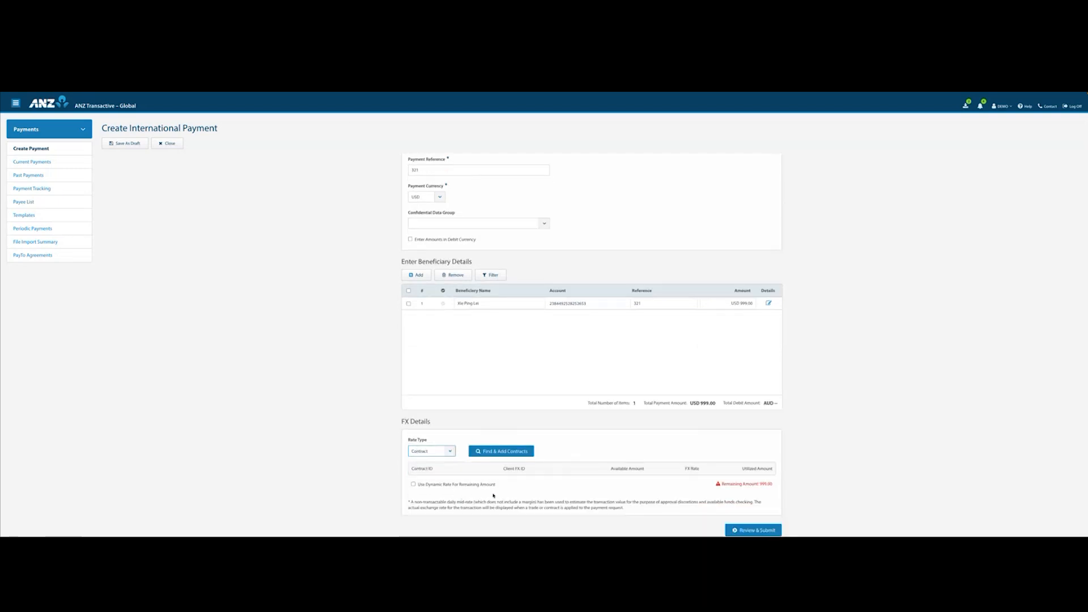
click(492, 451)
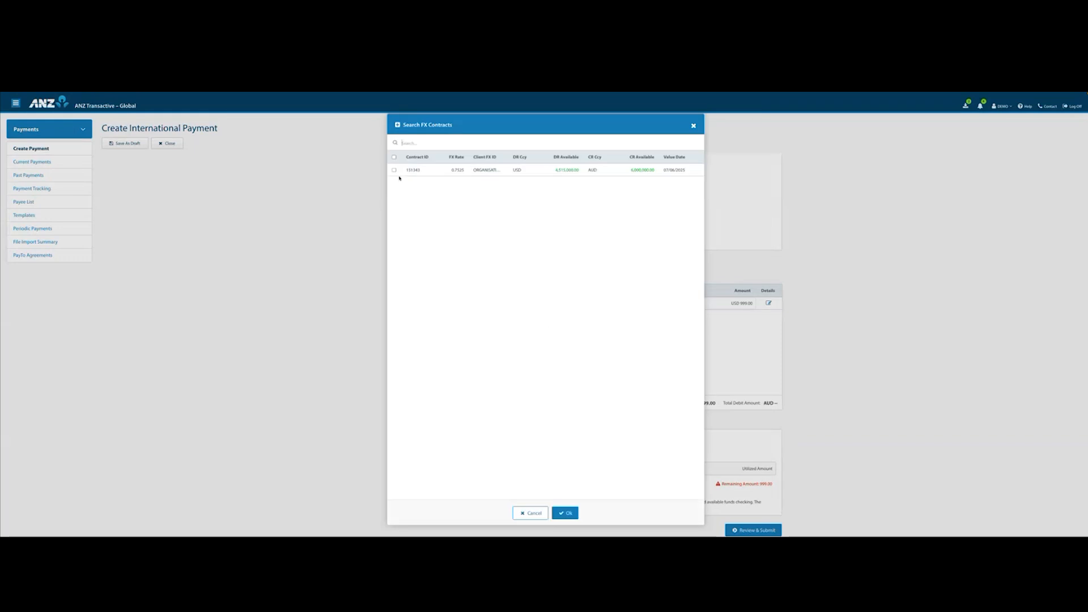
click(394, 170)
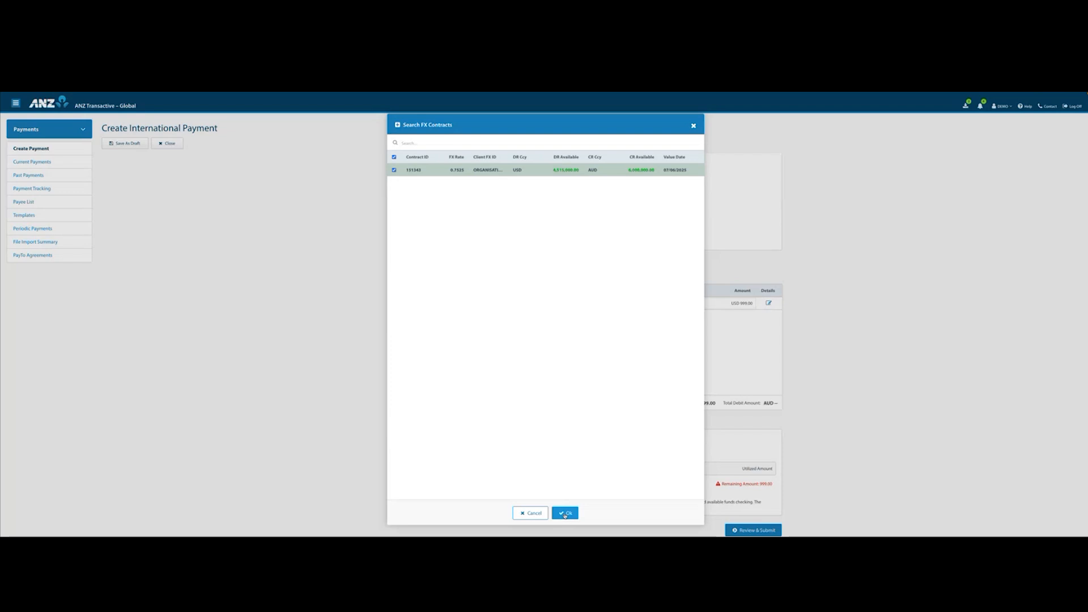
click(565, 514)
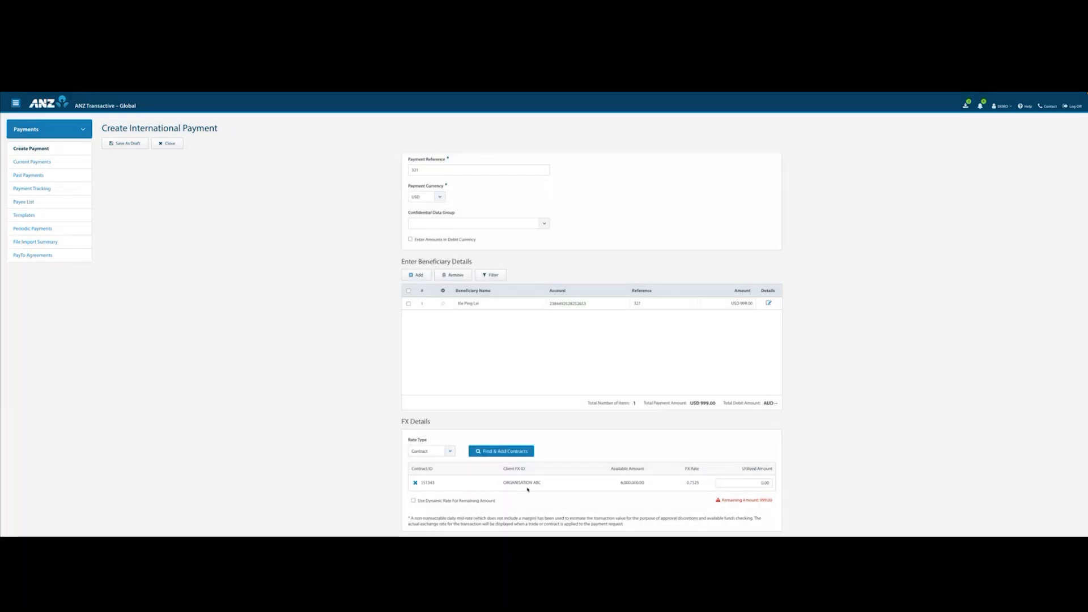
Set the FX contract's utilised amount to 999.00, and review and submit the international payment.
click(763, 484)
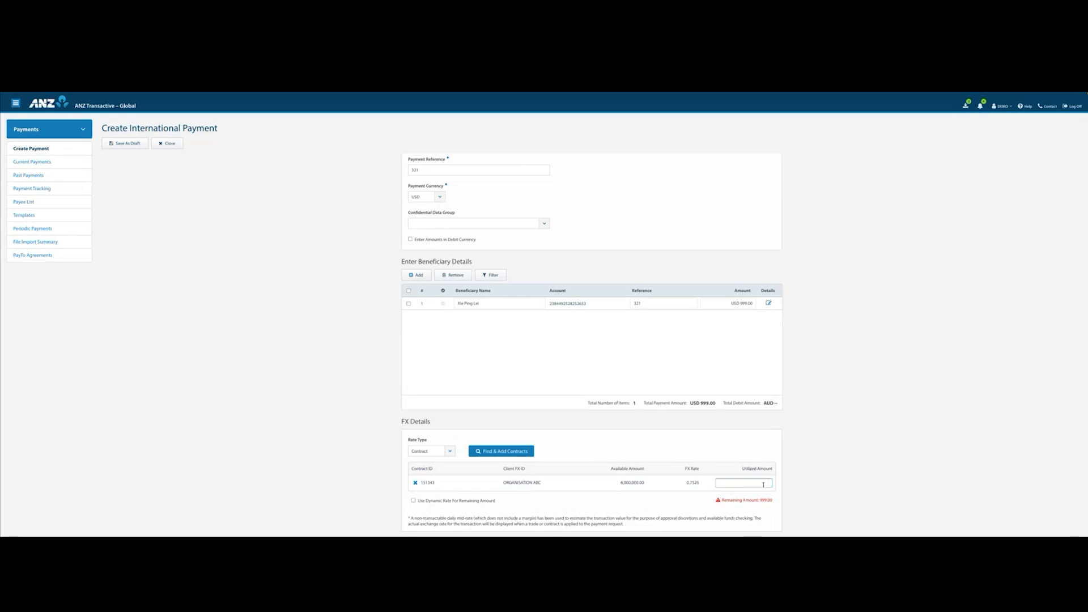
scroll(709, 504, down, 1)
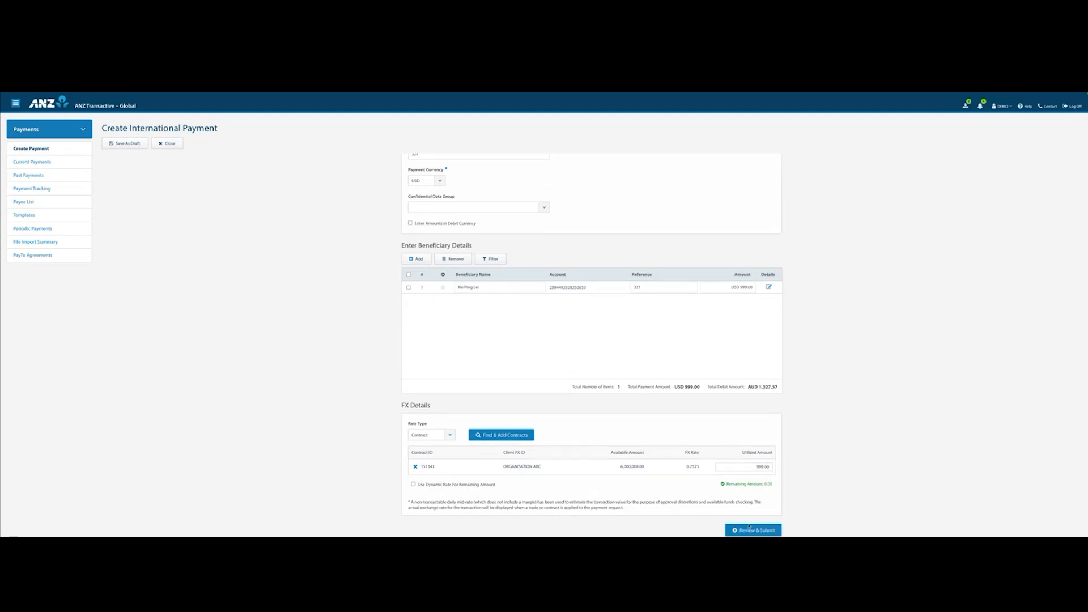
click(752, 529)
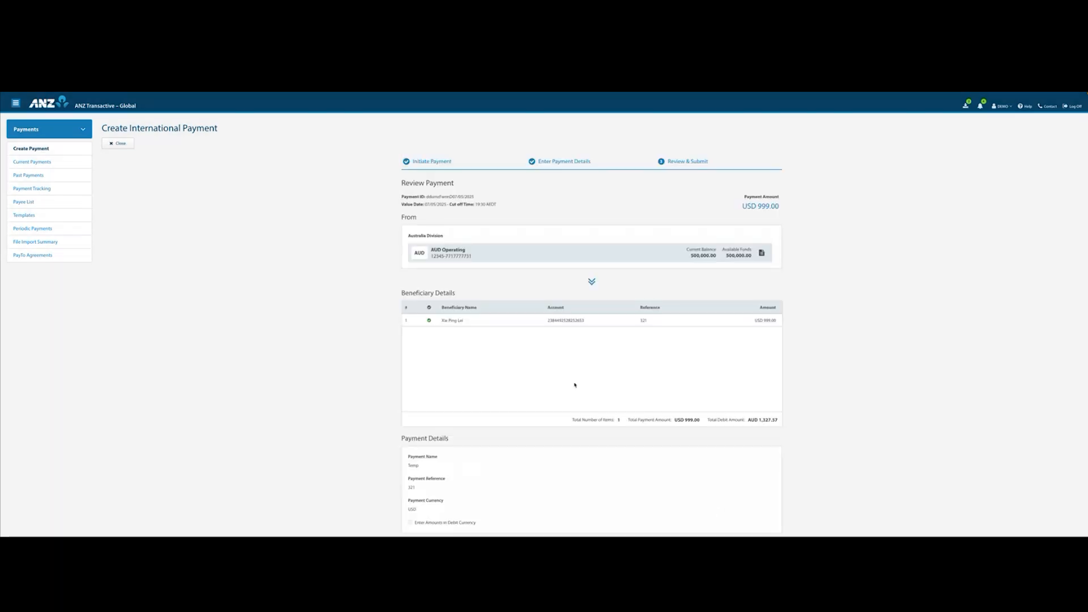
scroll(574, 385, down, 3)
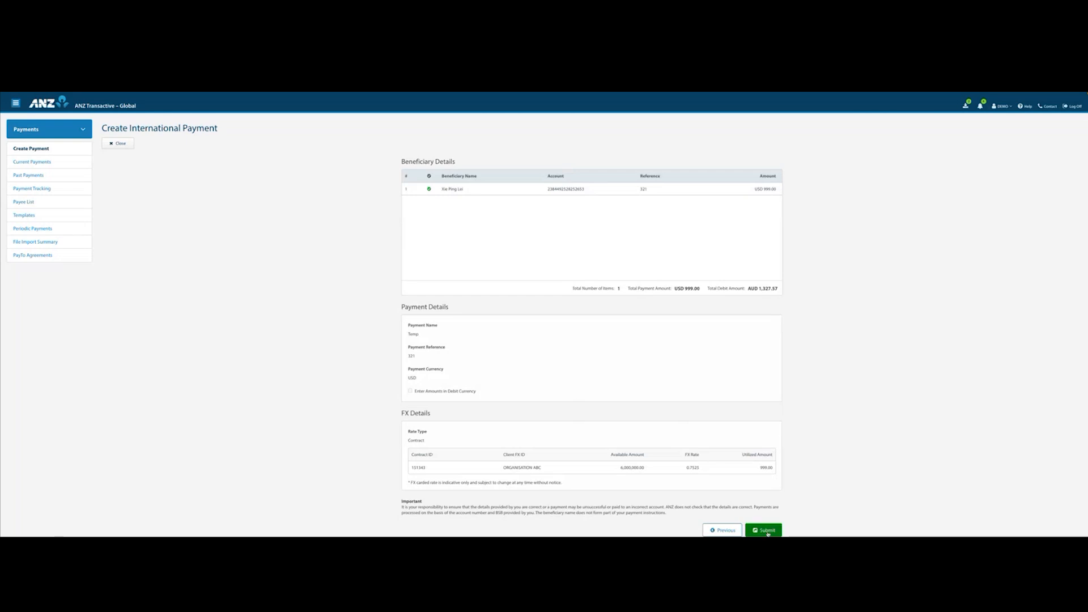
click(767, 533)
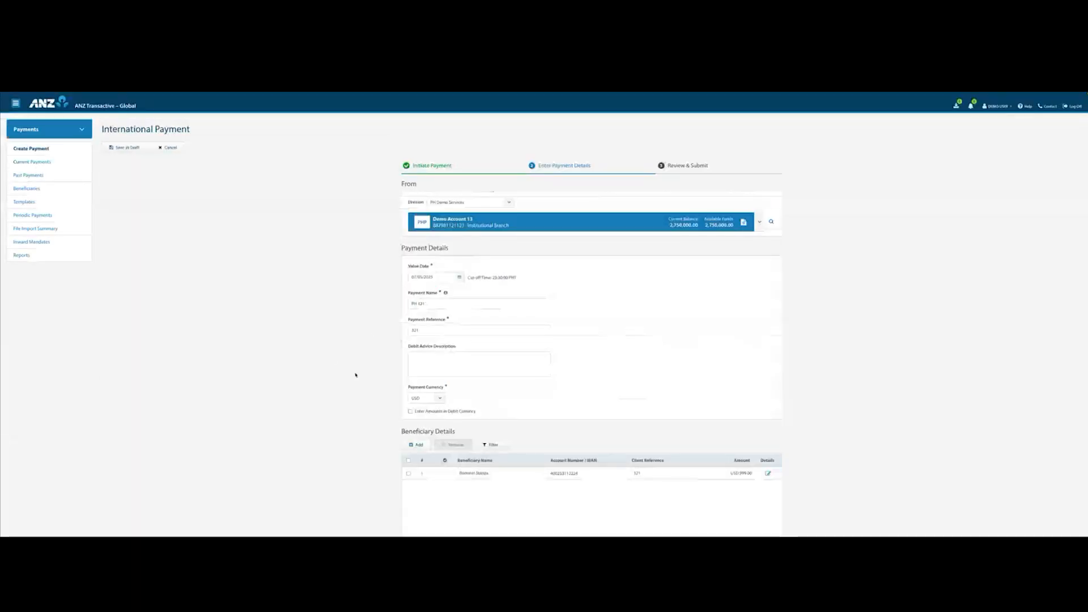
Review and submit the USD 999.00 international payment PH 321 with the Bank Book rate type.
scroll(357, 374, down, 3)
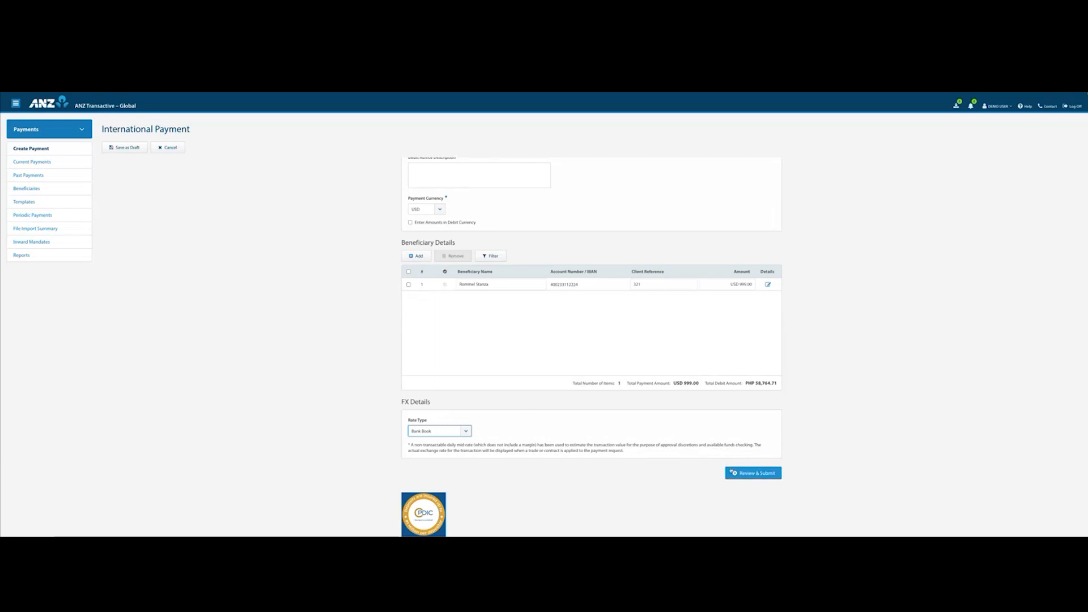
click(753, 472)
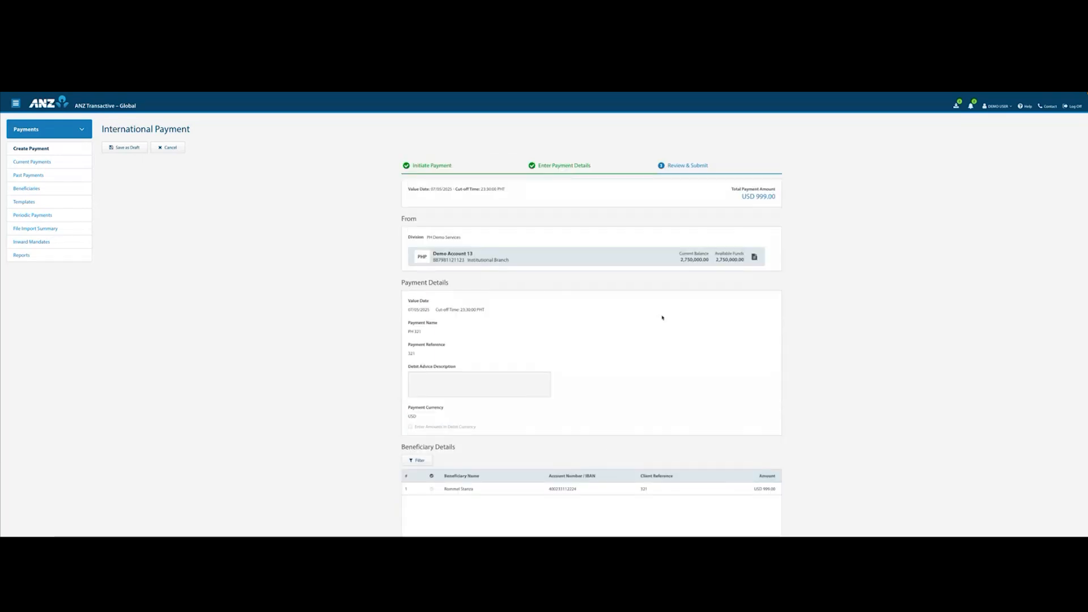
scroll(646, 331, down, 4)
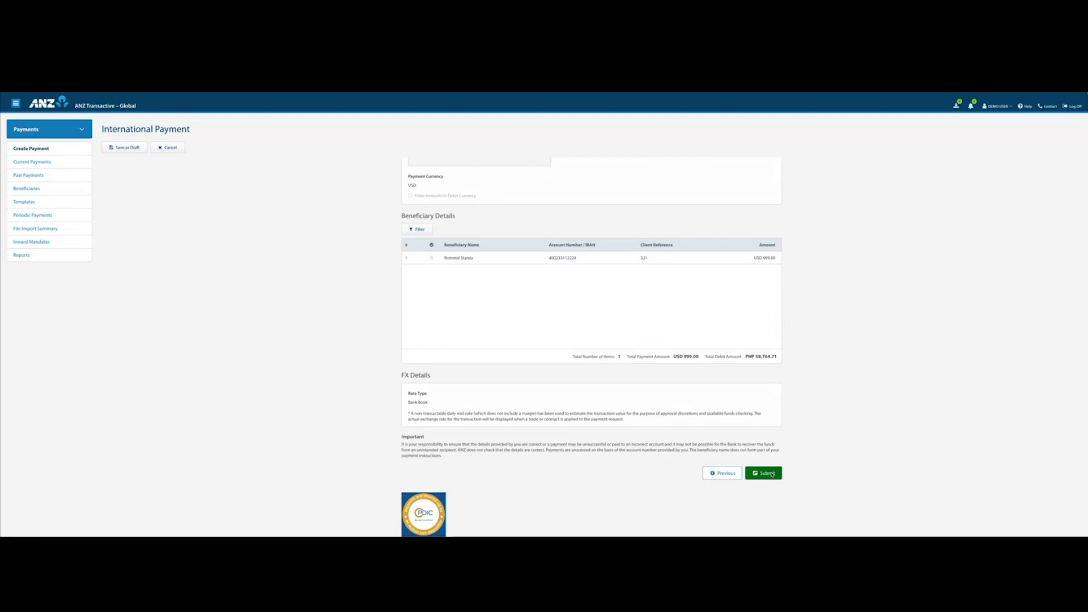
click(772, 474)
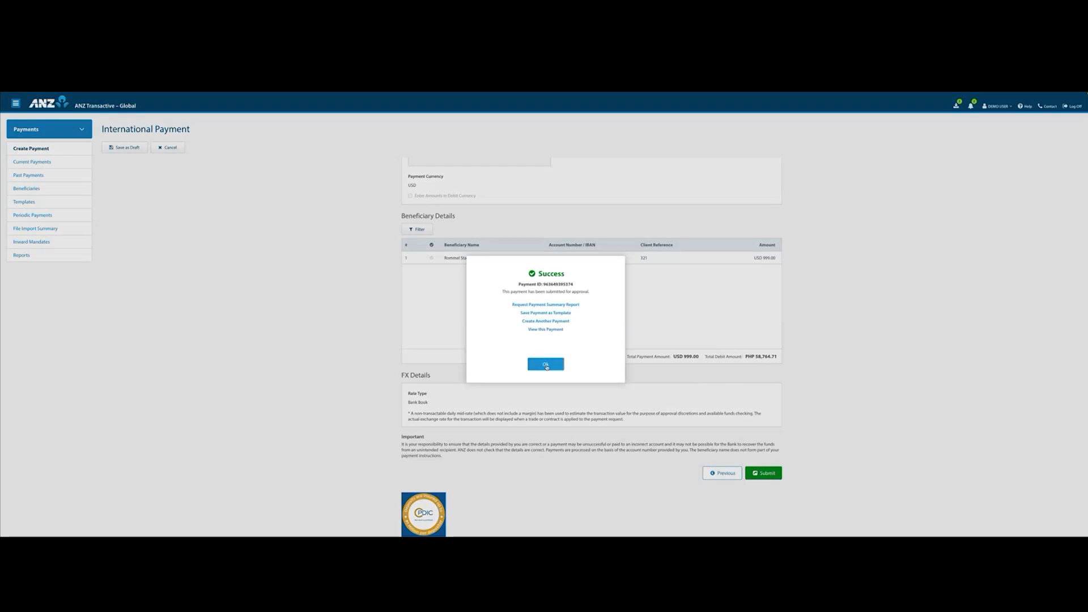
click(545, 364)
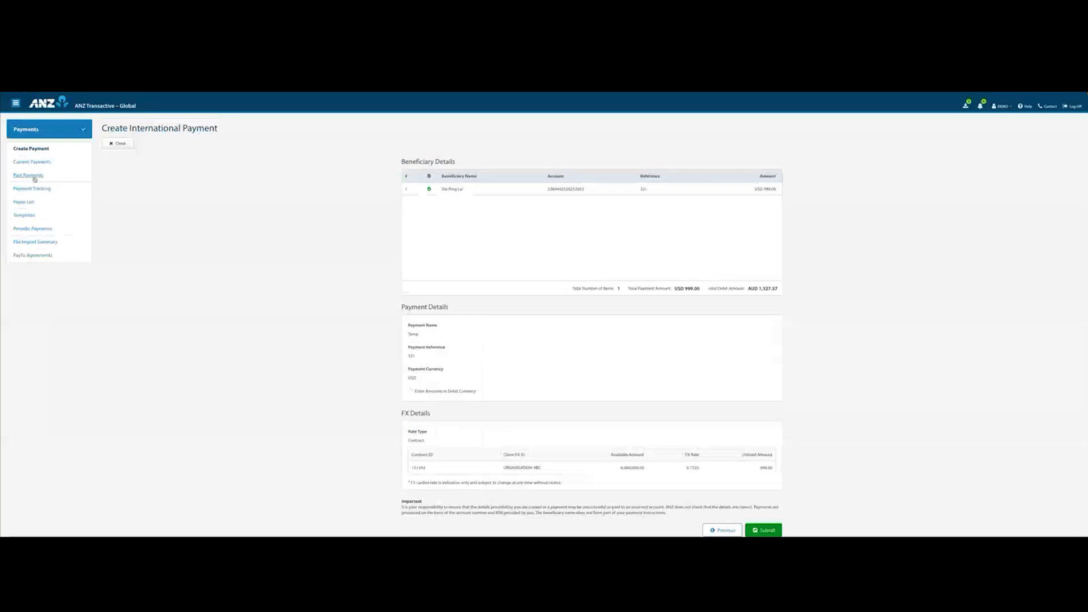
Open the AUD International - SCB payment from the current payments, get an FX rate for it and execute the trade.
click(34, 163)
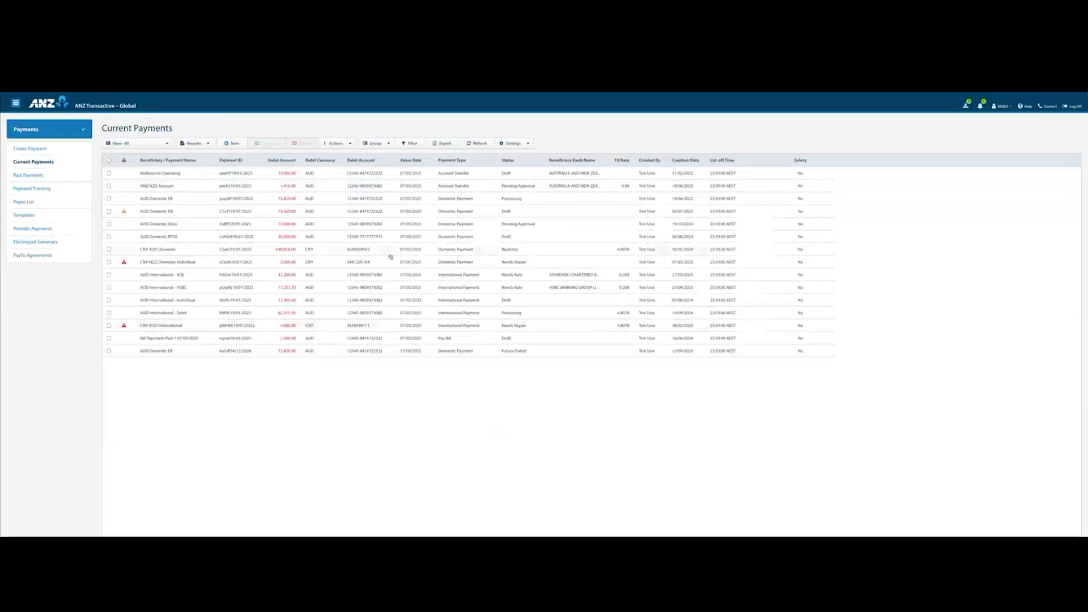
click(394, 277)
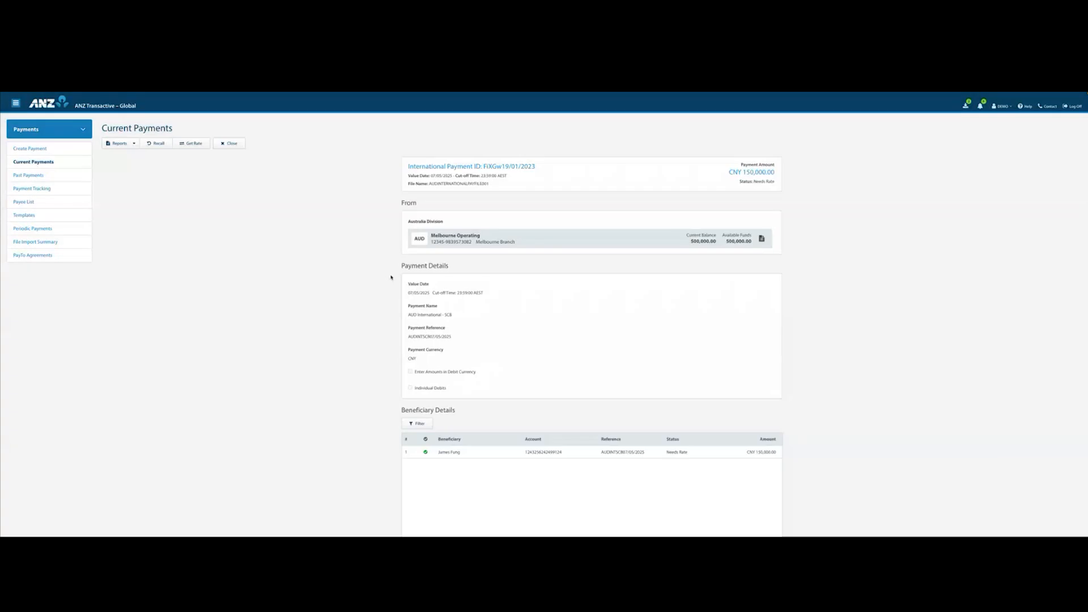
click(184, 144)
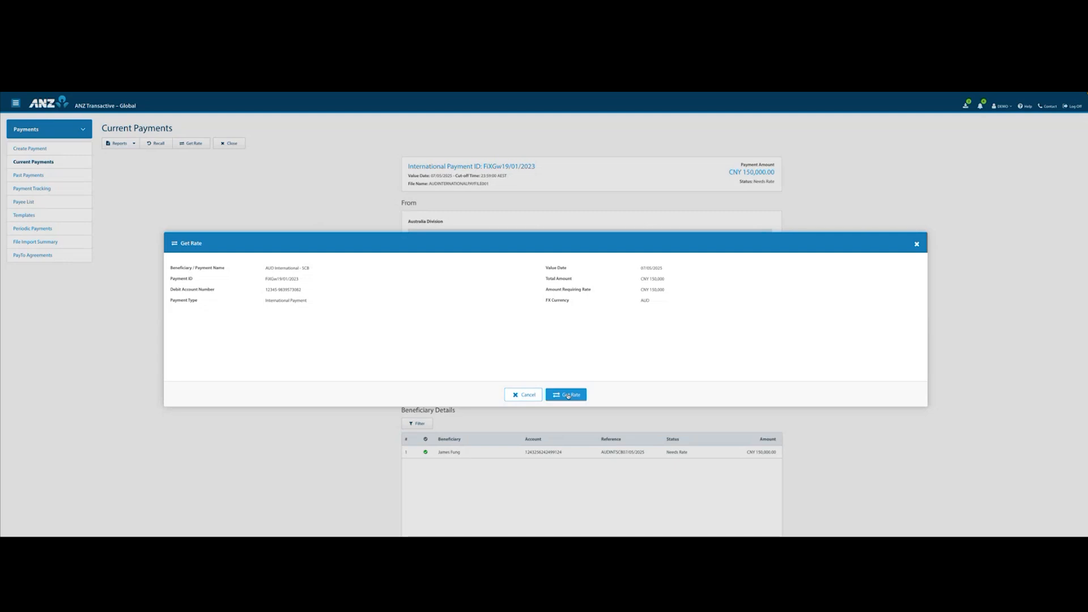
click(568, 395)
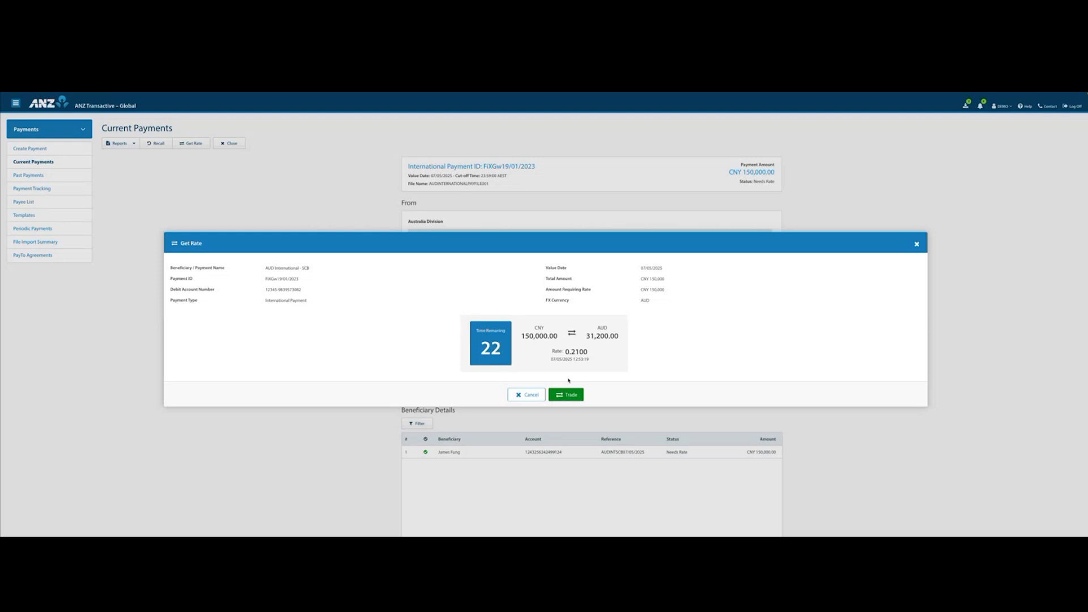
click(566, 395)
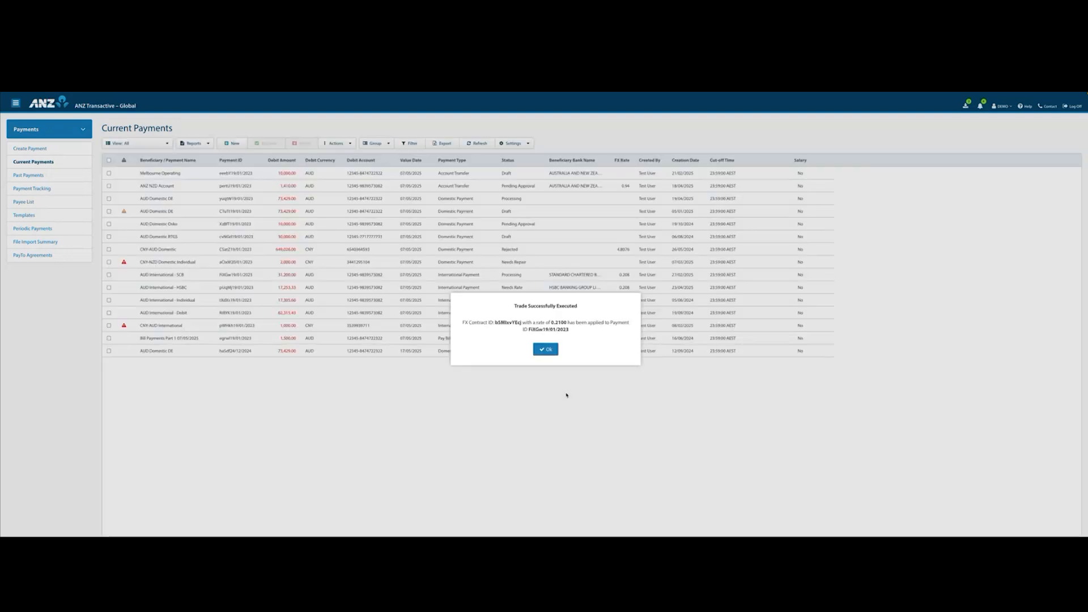
click(547, 350)
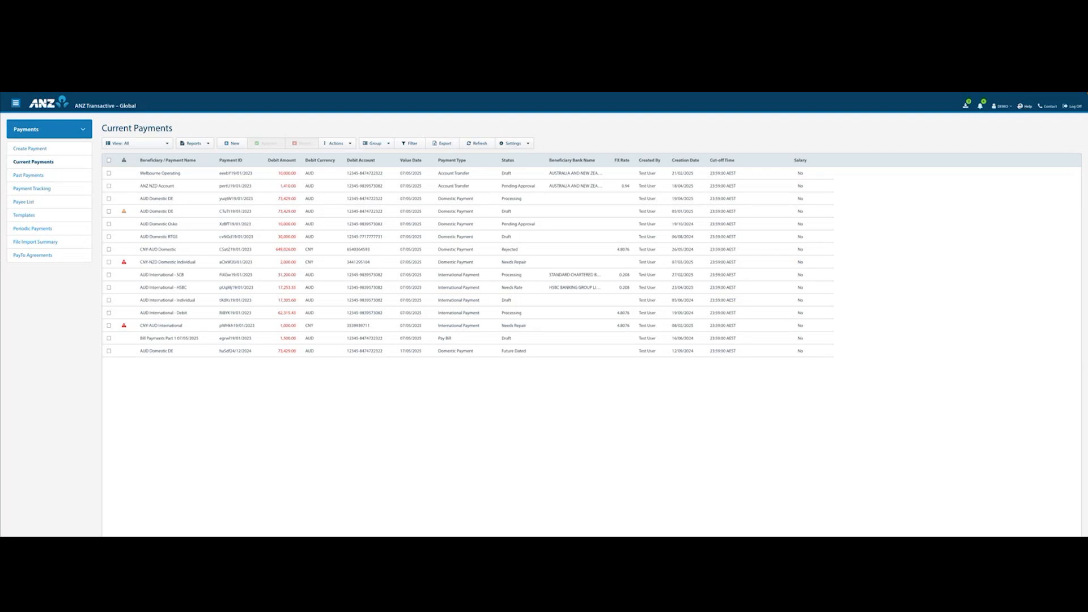
Switch to ANZ Digital Services Help and look over its popular topics and support categories.
click(1025, 106)
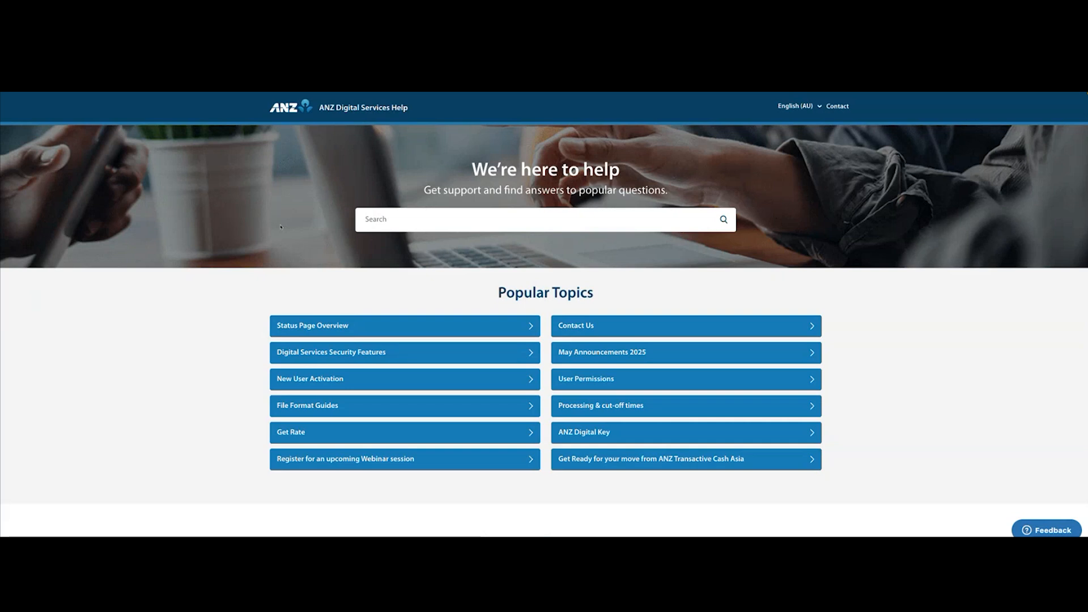
scroll(464, 253, down, 4)
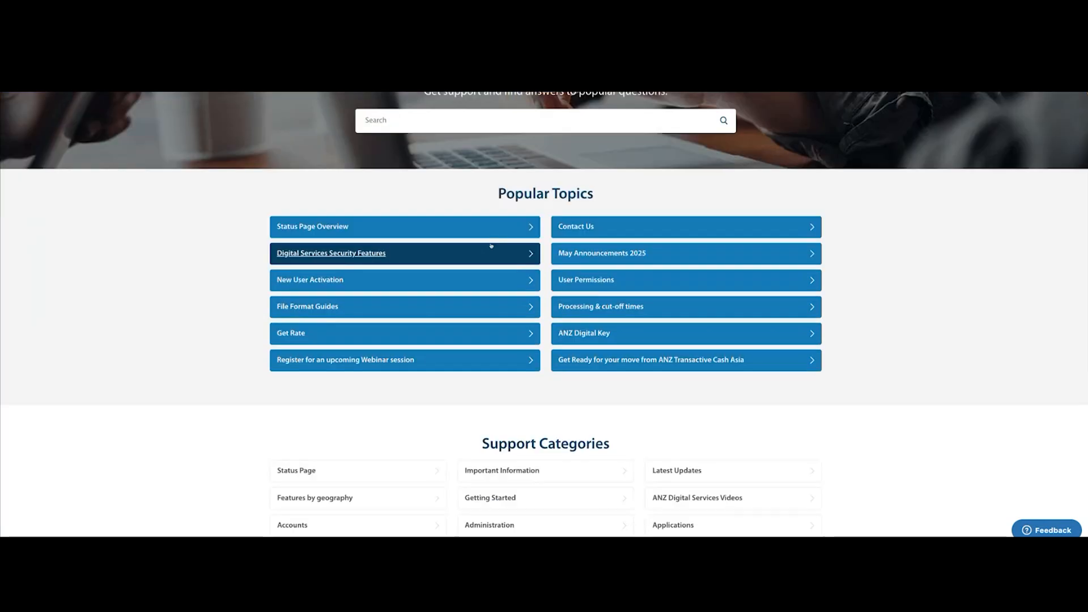
scroll(500, 322, down, 1)
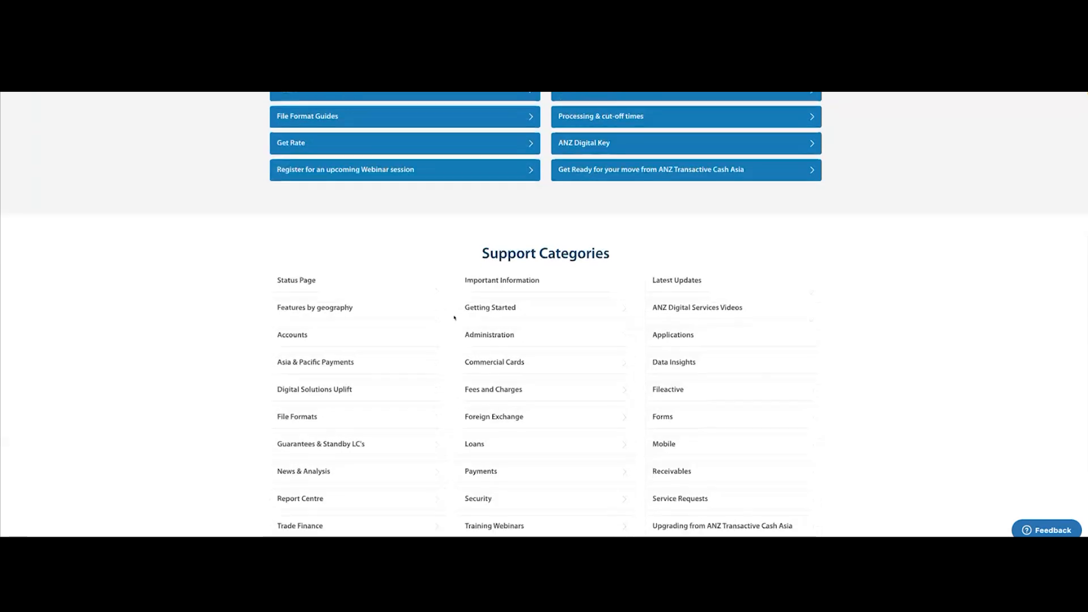
scroll(455, 318, down, 1)
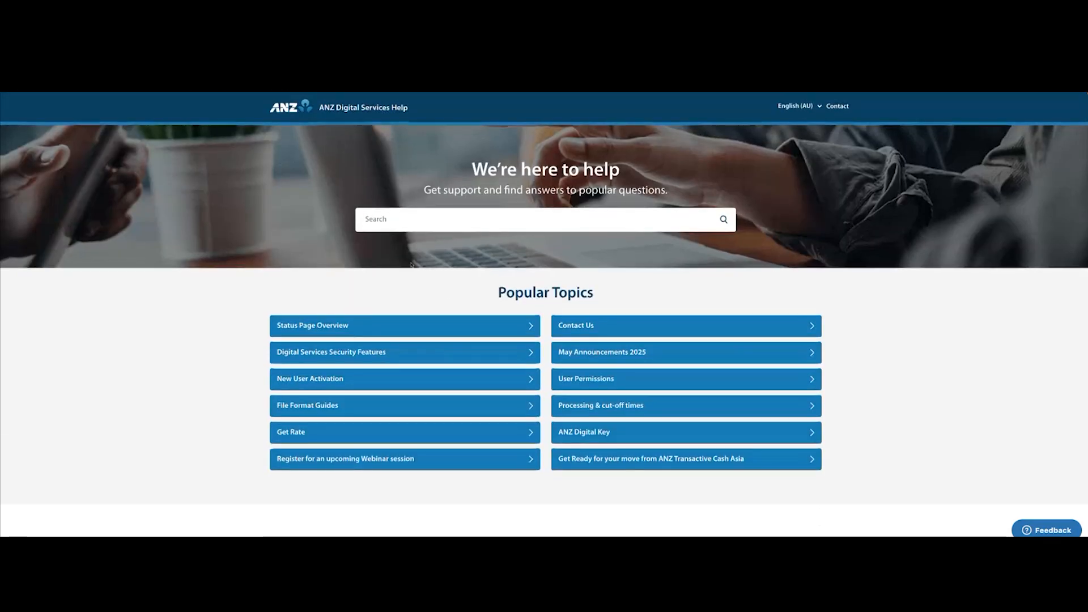
Search the help site for Payment Status and read the descriptions in the Payment Statuses article.
click(385, 219)
text(Payment Status)
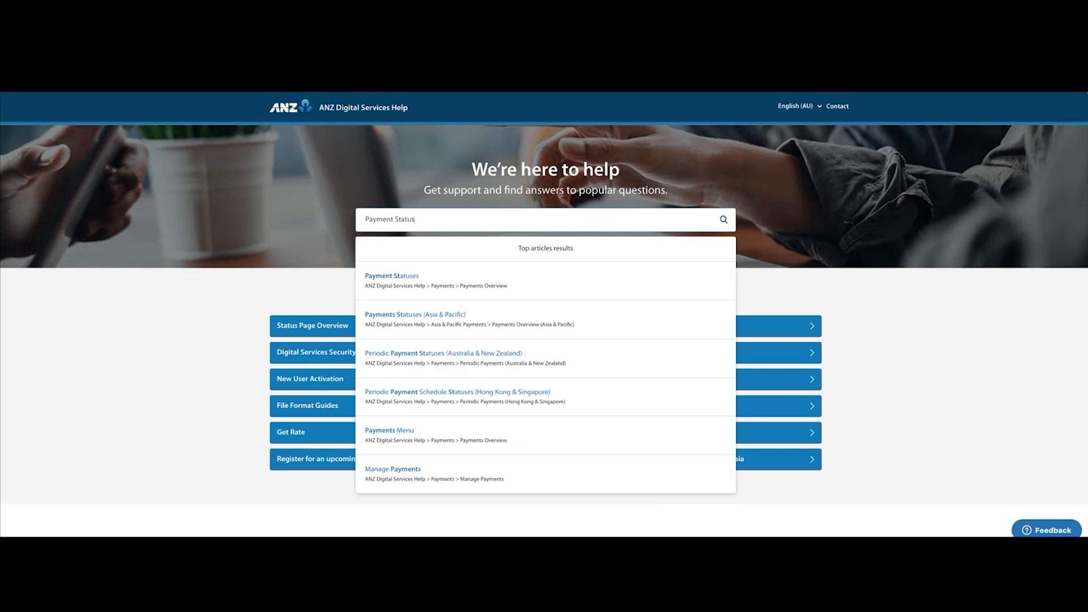
click(412, 280)
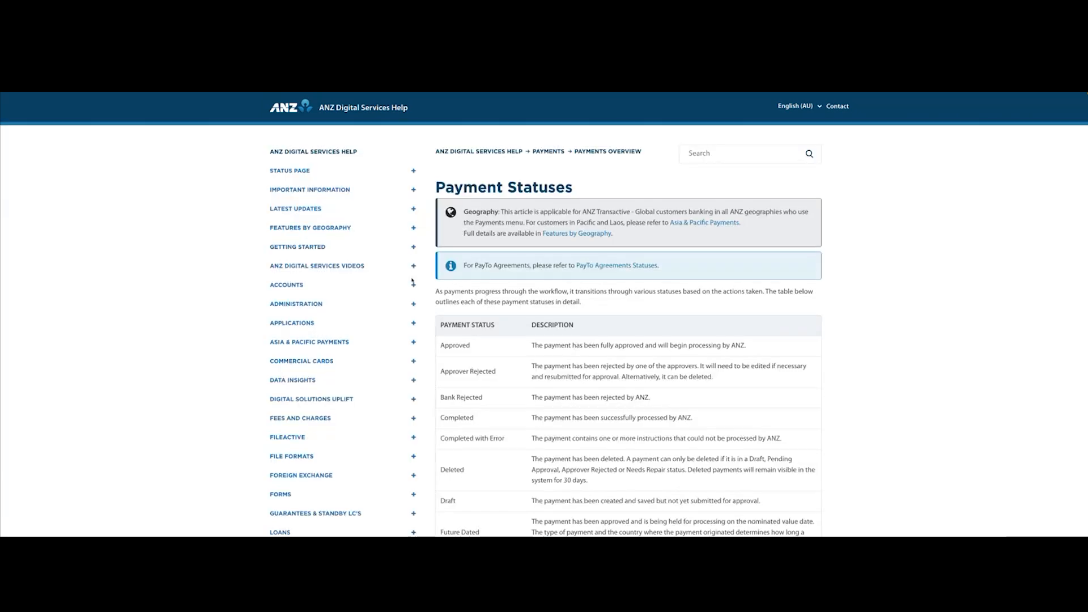
scroll(499, 332, down, 3)
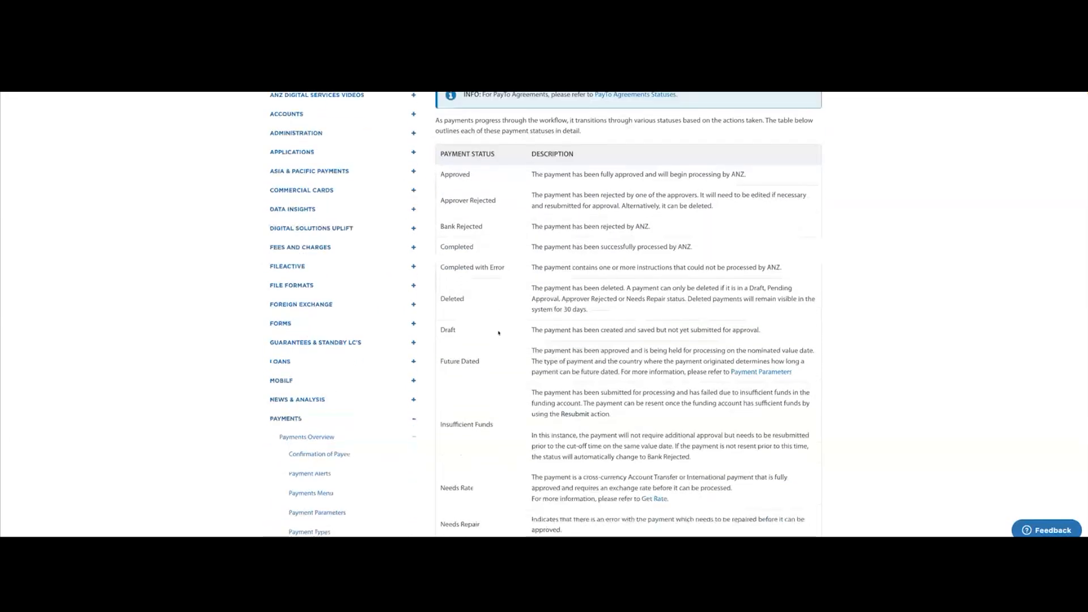
scroll(499, 333, down, 3)
scroll(445, 225, up, 6)
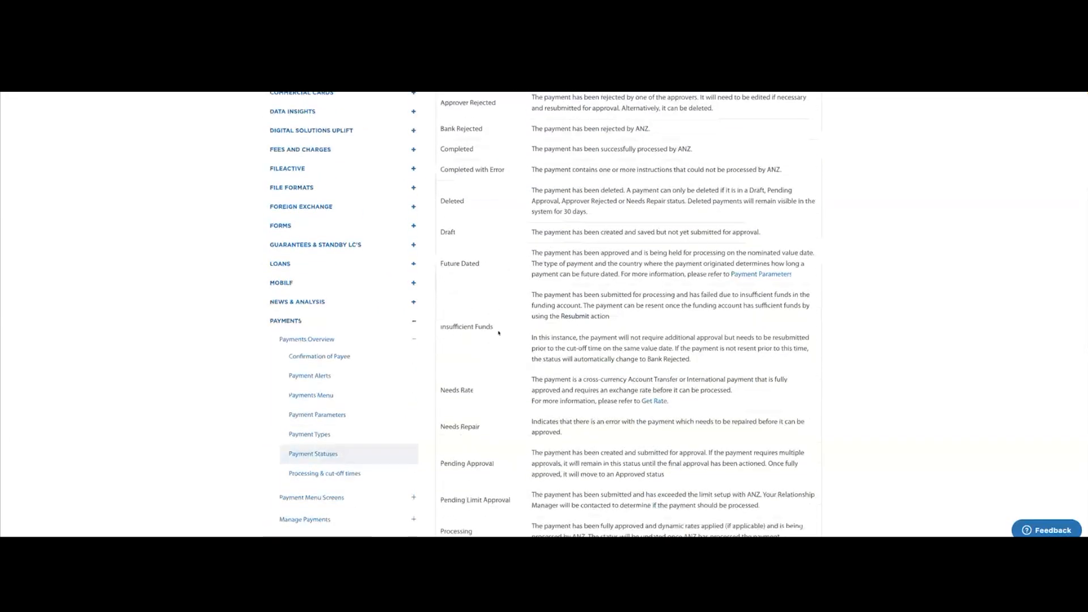
Return to the help home page, open File Format Guides and expand the ANZ Transactive - Global File Formats list.
click(331, 153)
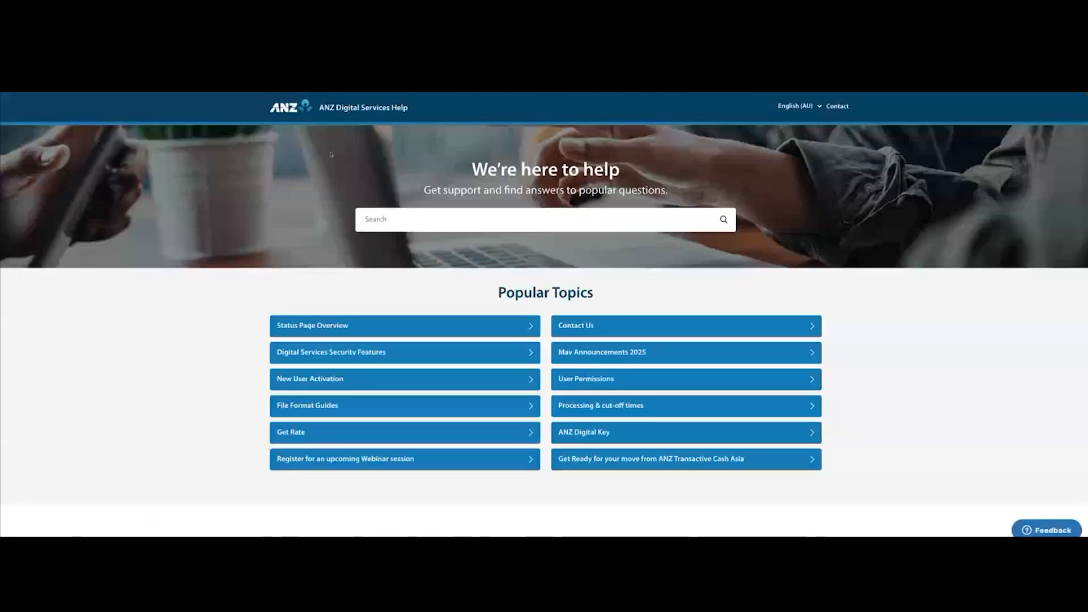
scroll(489, 305, down, 1)
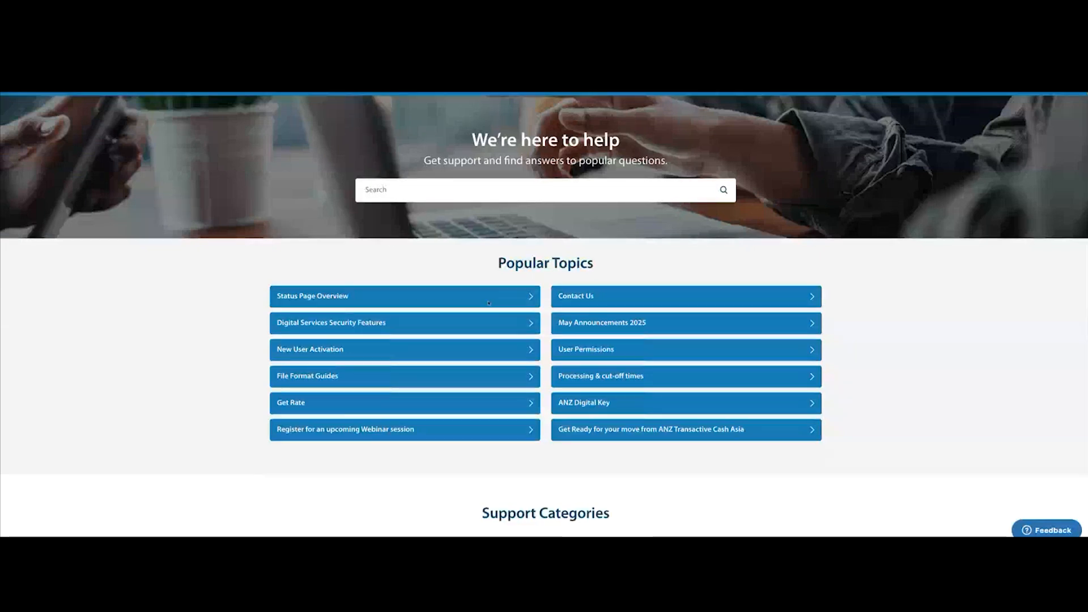
scroll(495, 351, down, 1)
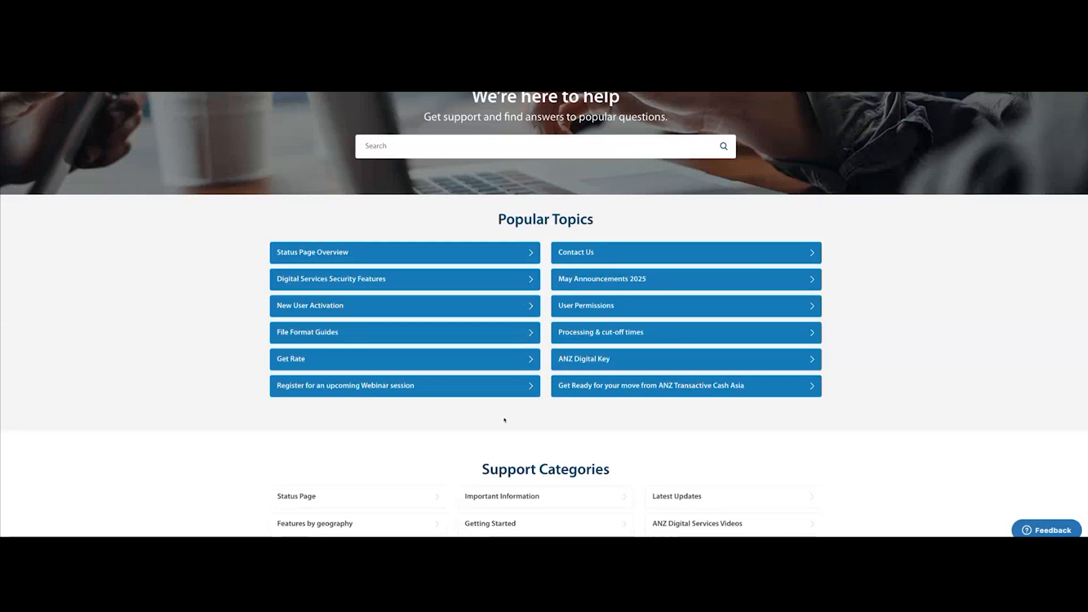
click(332, 333)
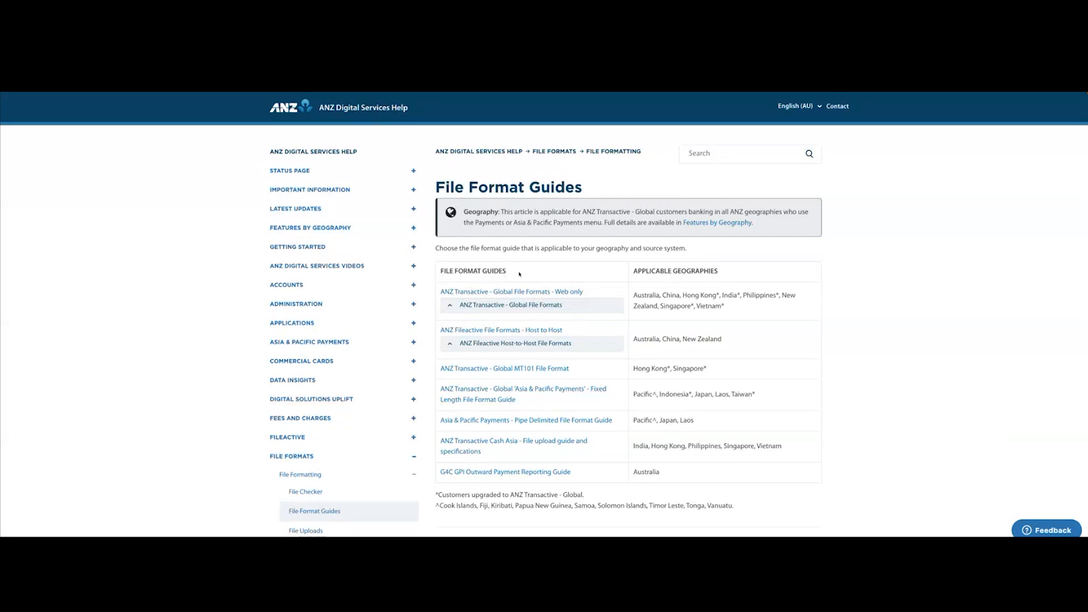
click(451, 307)
scroll(451, 307, down, 3)
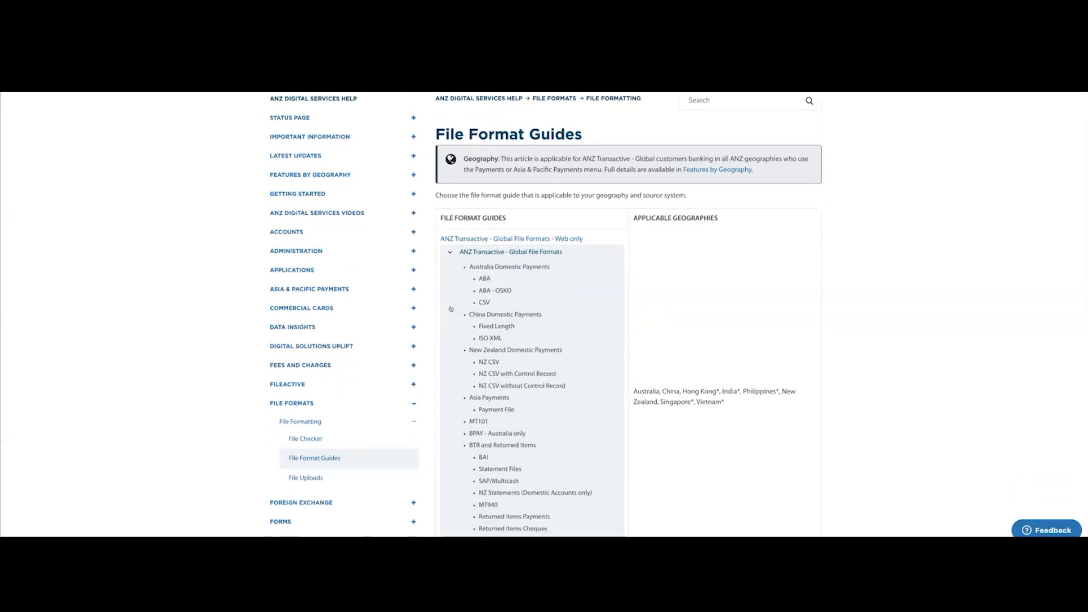
Look through the listed file formats, open the File Checker article and launch its Check Files page.
scroll(451, 307, down, 1)
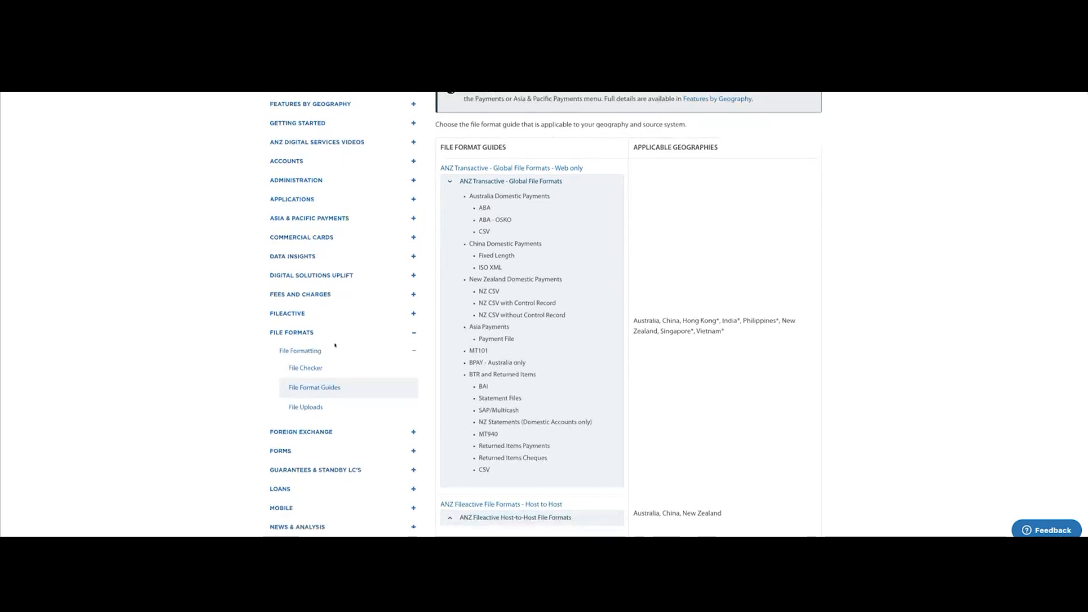
scroll(302, 351, down, 1)
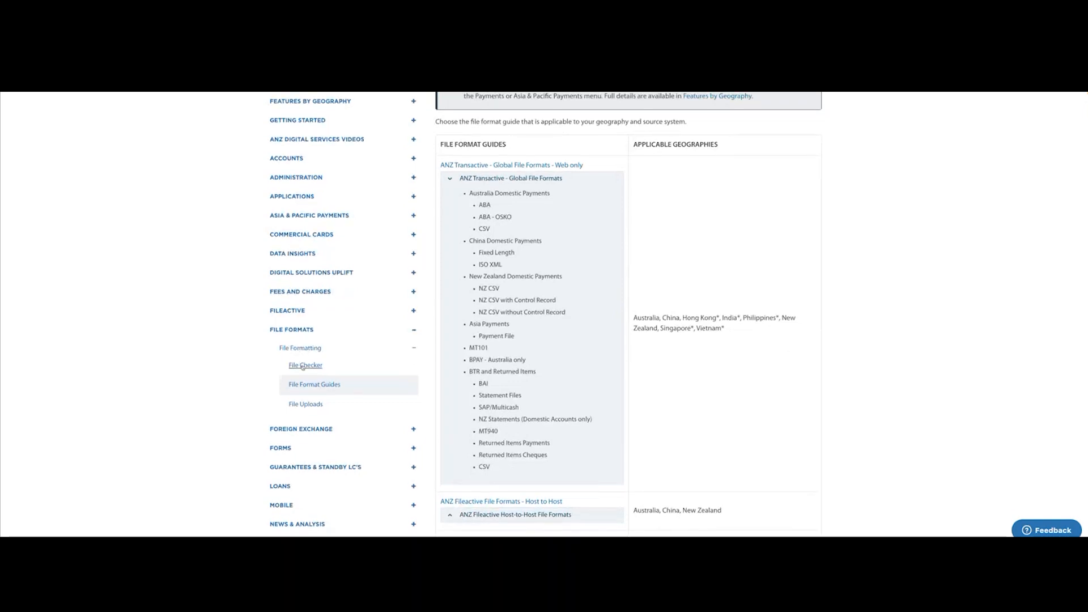
scroll(303, 367, down, 1)
click(304, 363)
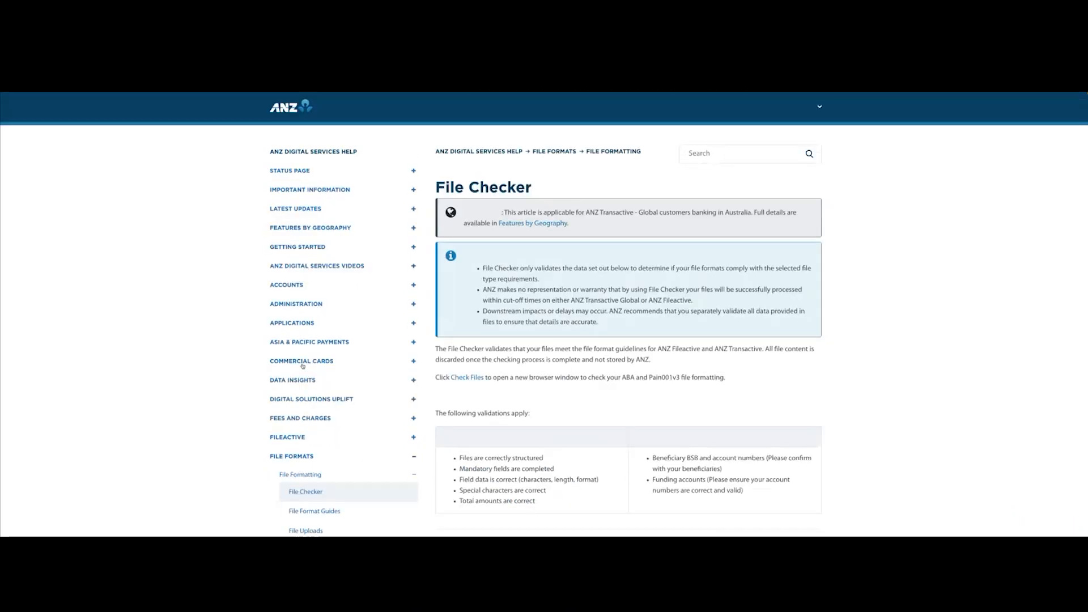
click(470, 377)
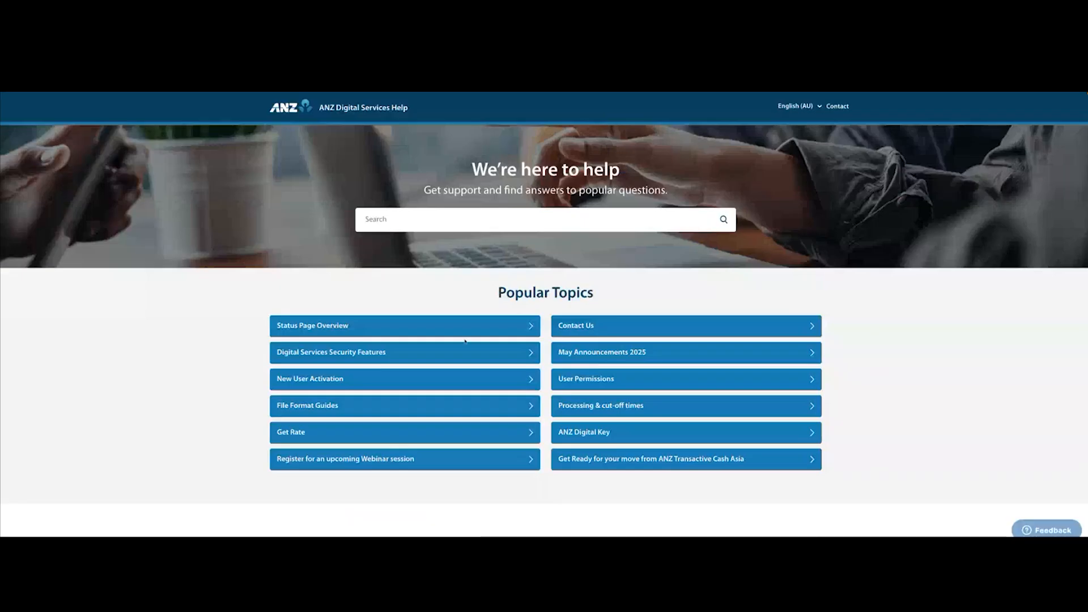
Open the Processing & cut-off times article from the Payments support category on the help site.
scroll(466, 344, down, 4)
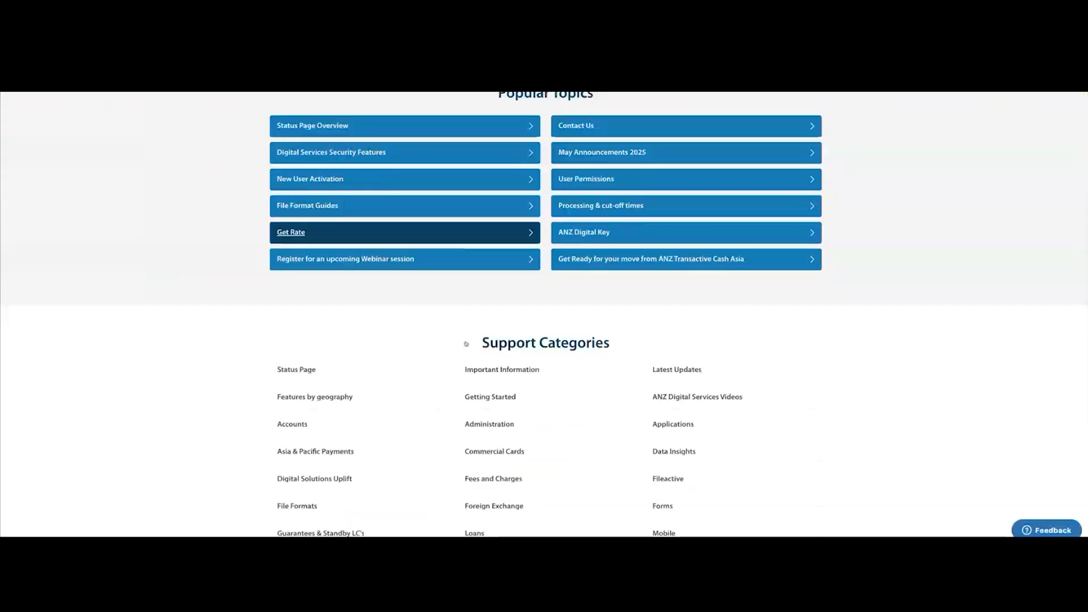
scroll(466, 344, down, 3)
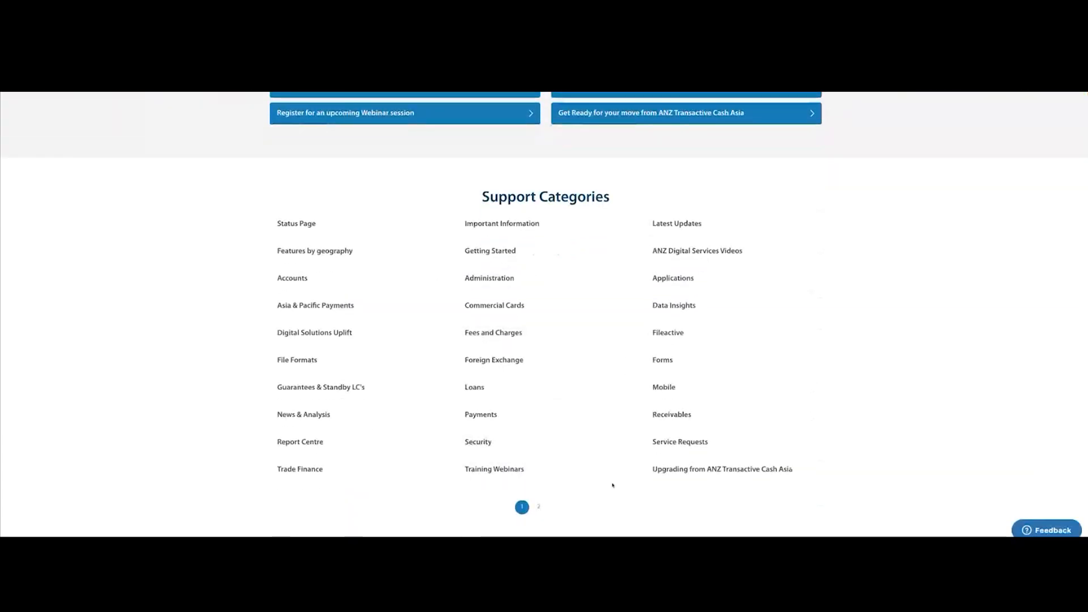
scroll(615, 486, up, 1)
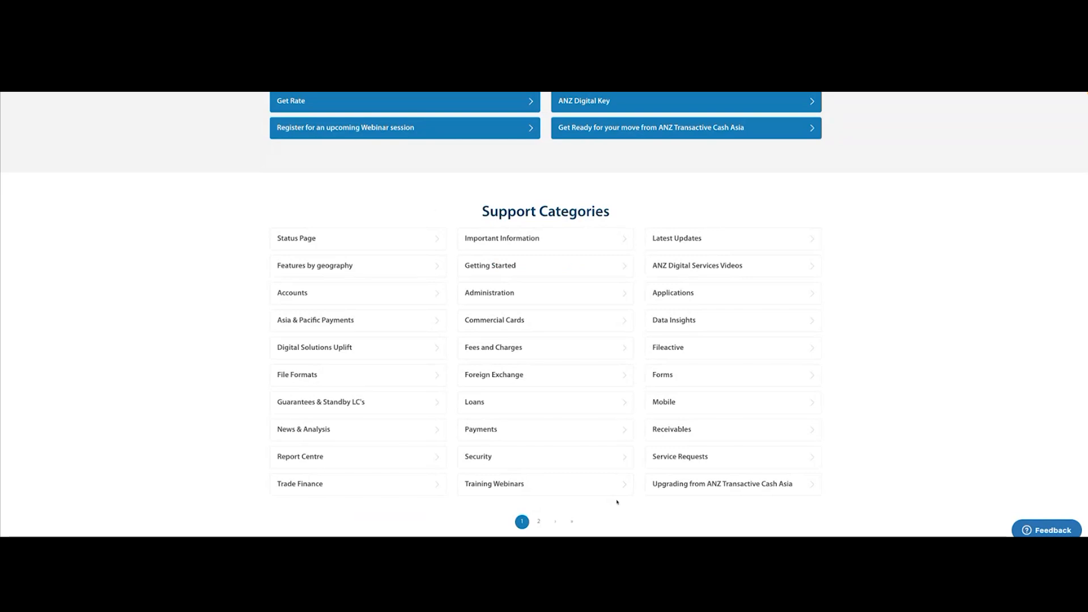
click(491, 433)
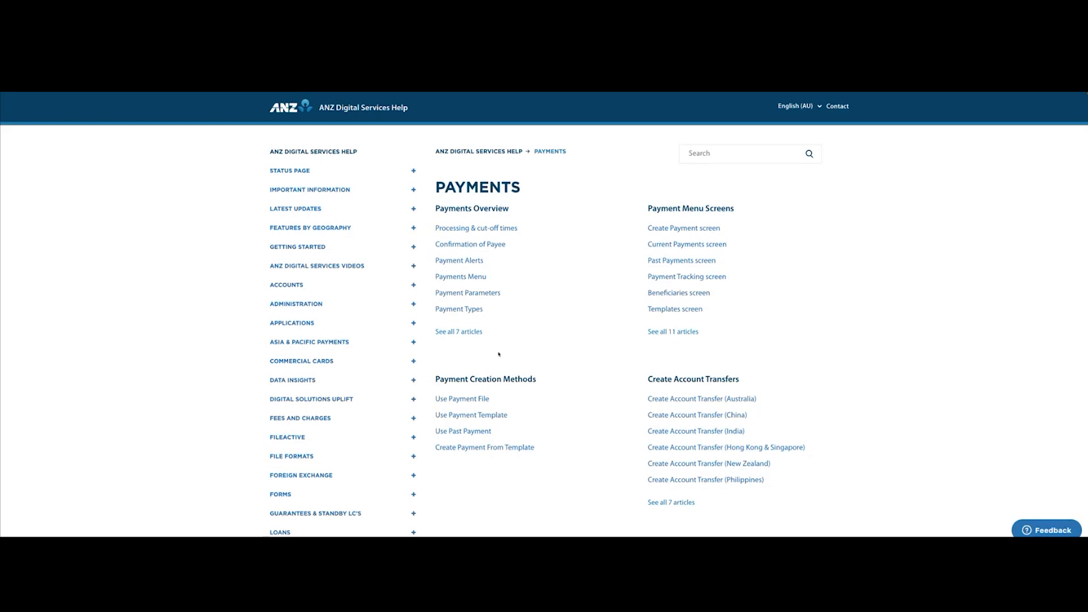
click(473, 228)
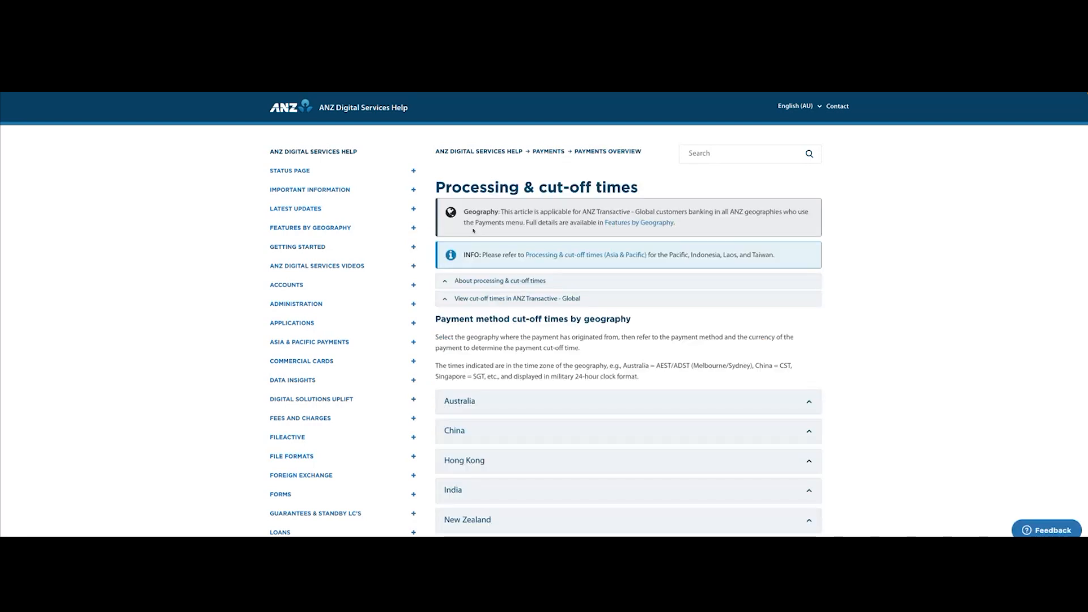
Expand the Australia section and read its cut-off times for account transfers, Multibank MT101 and domestic payments.
scroll(511, 355, down, 1)
click(494, 375)
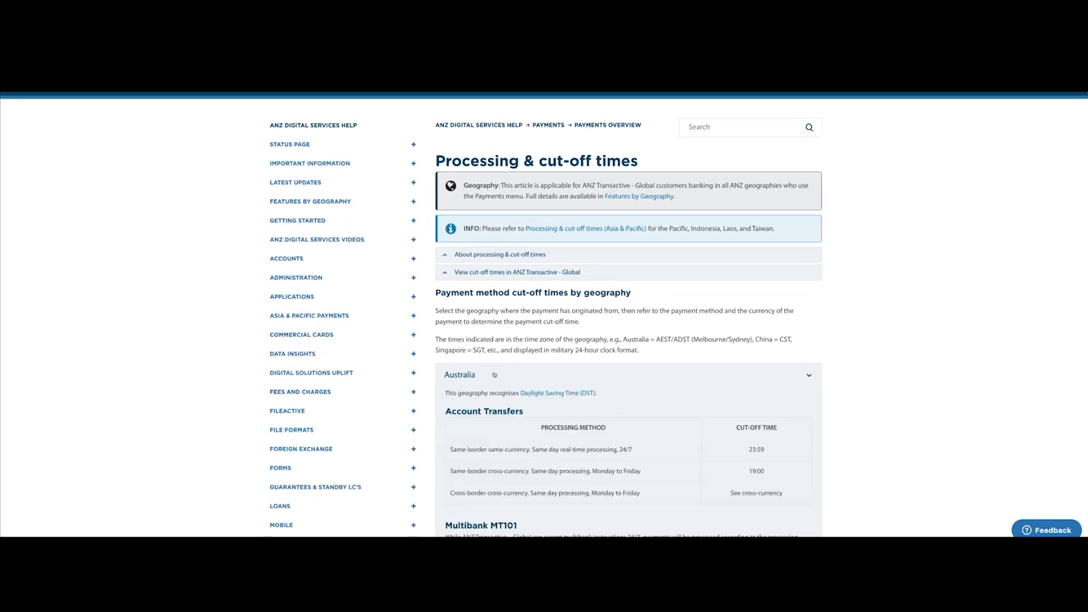
scroll(493, 372, down, 3)
scroll(493, 372, down, 1)
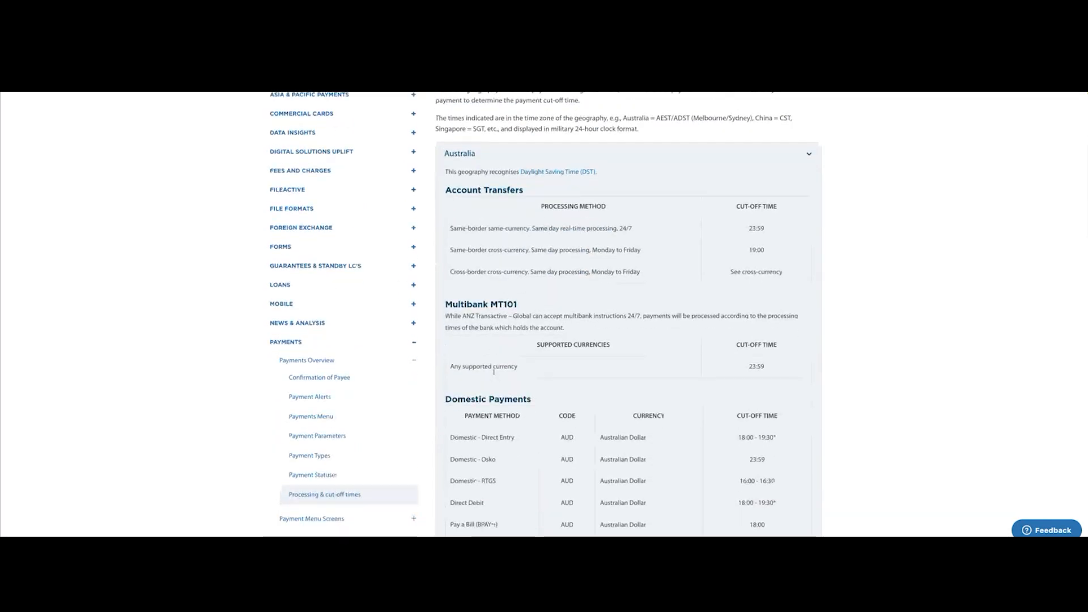
Open the Payment Parameters article and review the Maximum Payment Value table for Australia.
scroll(494, 372, down, 1)
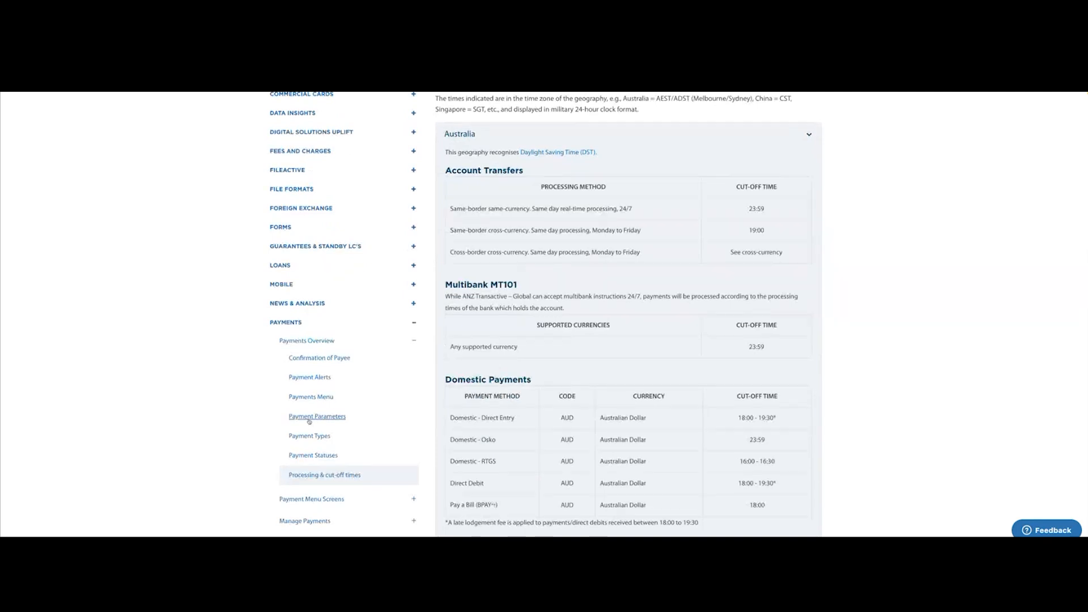
click(311, 418)
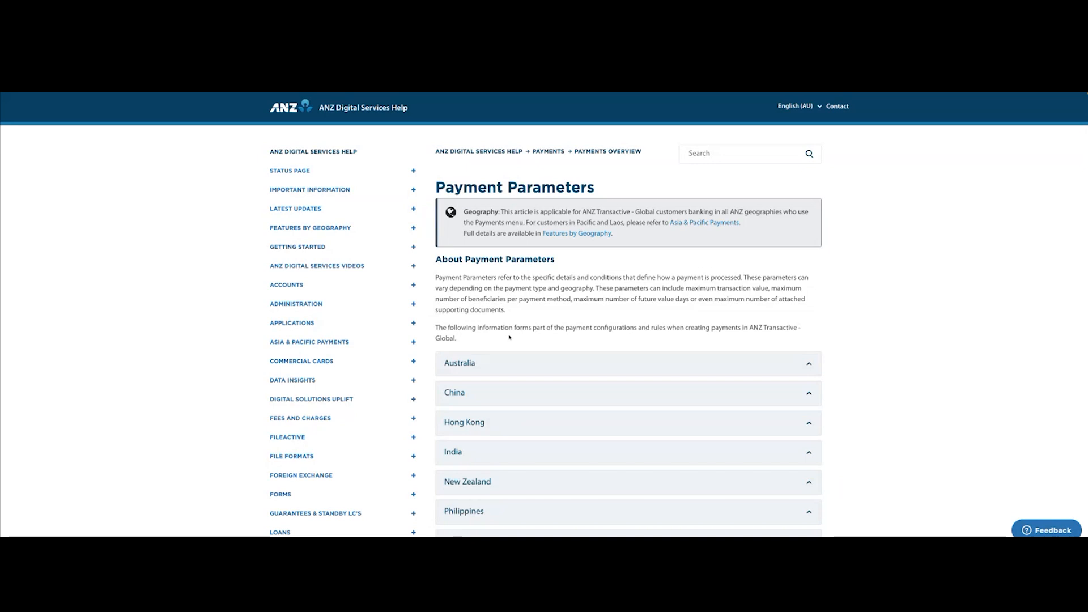
click(501, 366)
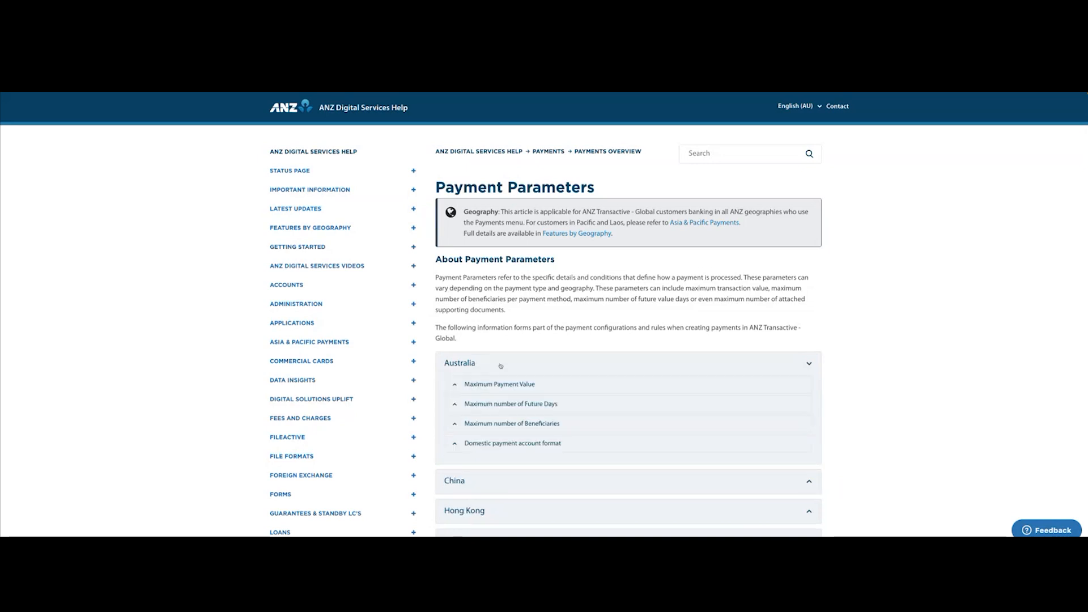
click(492, 385)
scroll(529, 355, down, 1)
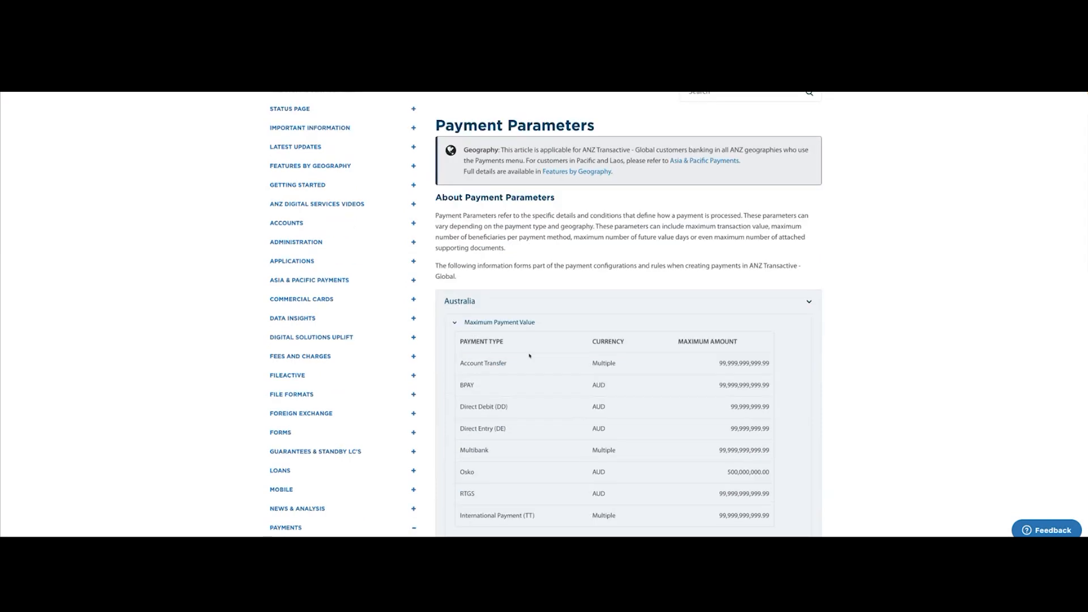
scroll(529, 355, down, 2)
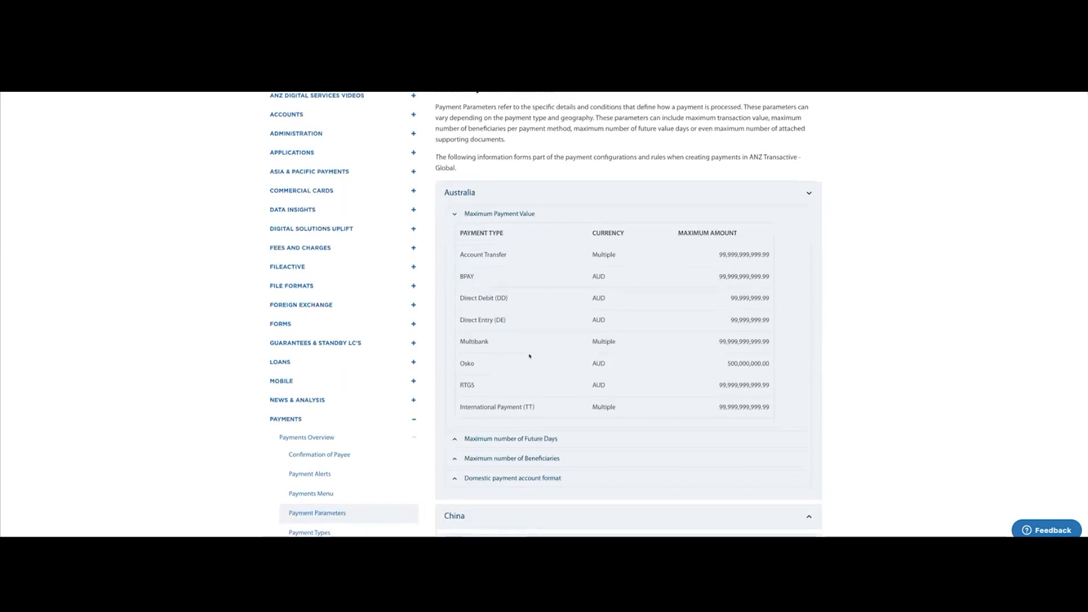
Expand Maximum number of Future Days for Australia and read the limits by payment type.
scroll(530, 355, down, 1)
click(523, 383)
scroll(523, 382, down, 4)
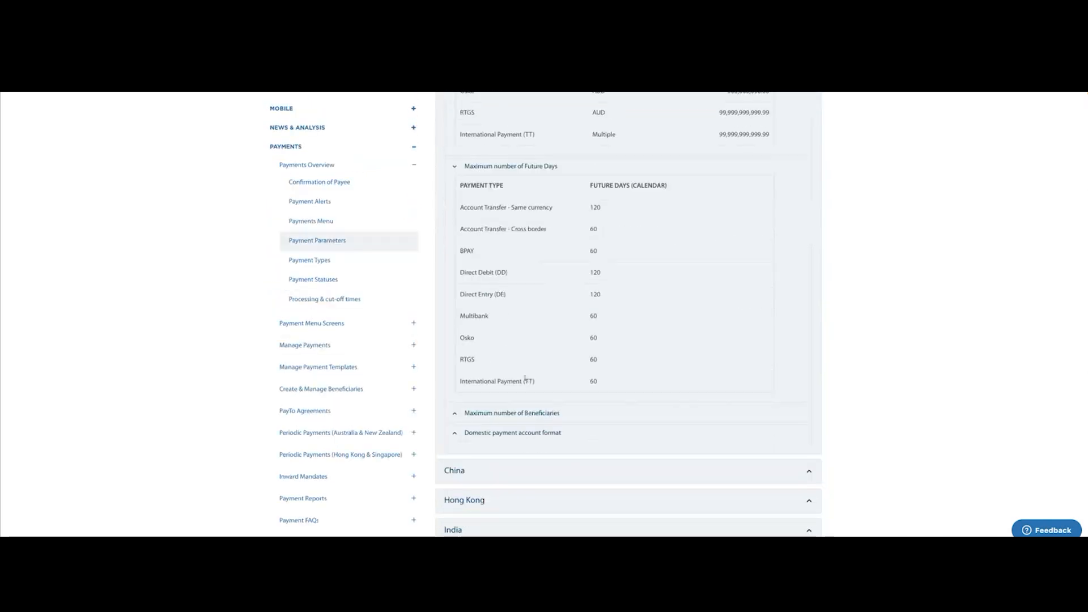
Expand Australia's Maximum number of Beneficiaries and Domestic payment account format sections and read them.
scroll(525, 378, down, 1)
click(527, 373)
scroll(527, 377, down, 5)
scroll(527, 377, up, 1)
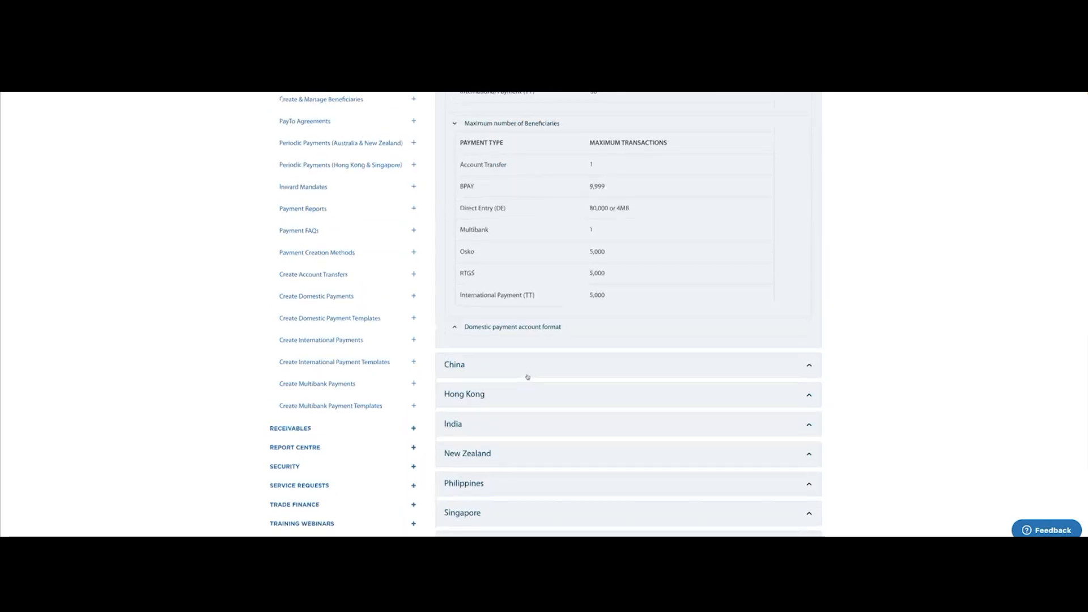
click(538, 325)
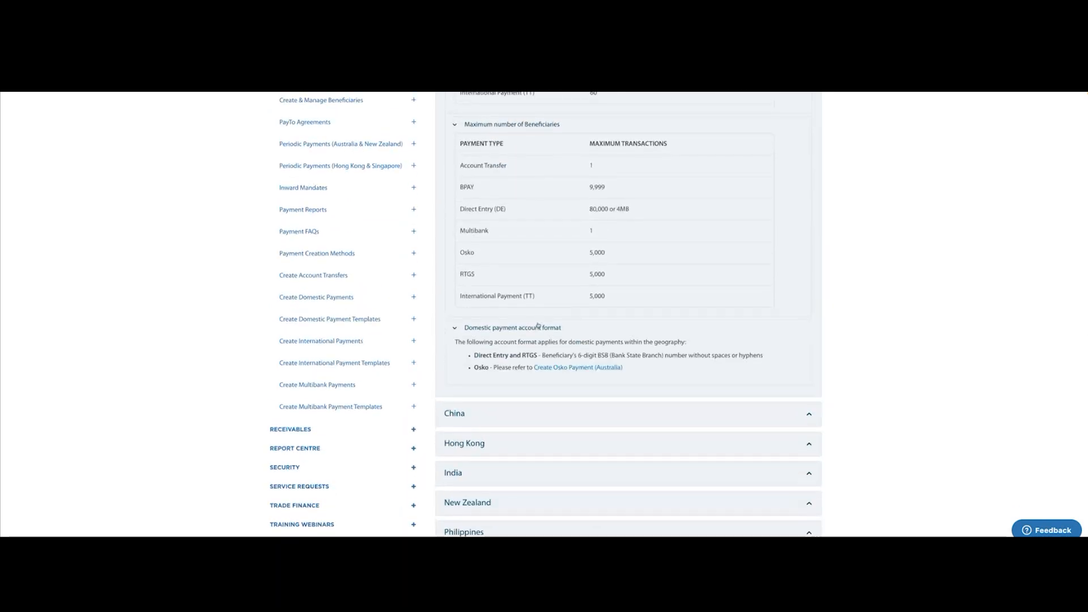